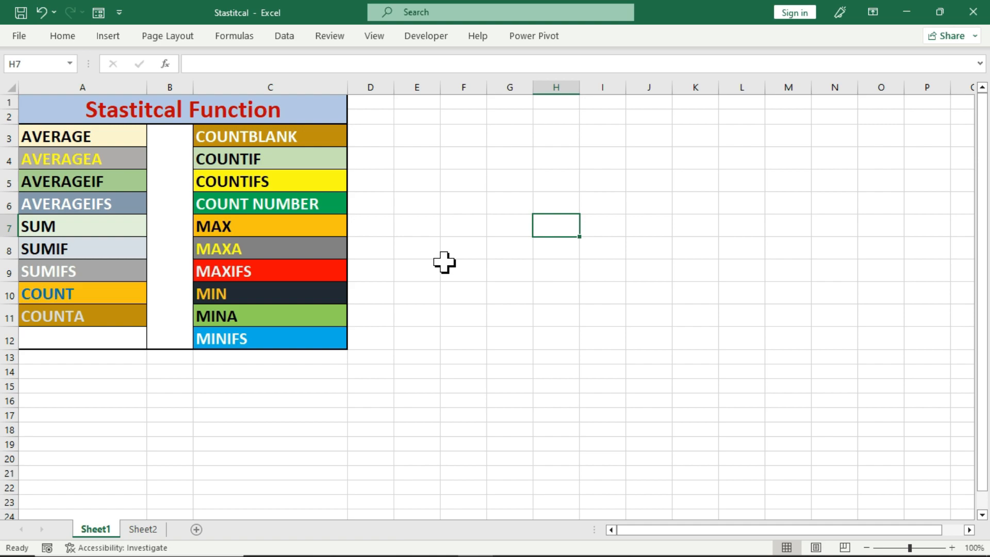
pyautogui.moveTo(121, 135); pyautogui.dragTo(115, 196)
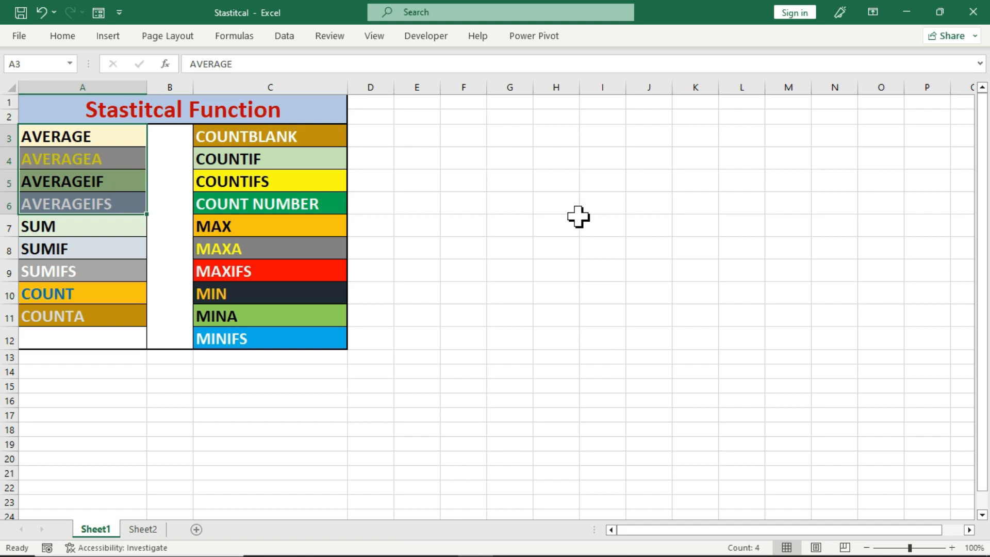
pyautogui.click(119, 227)
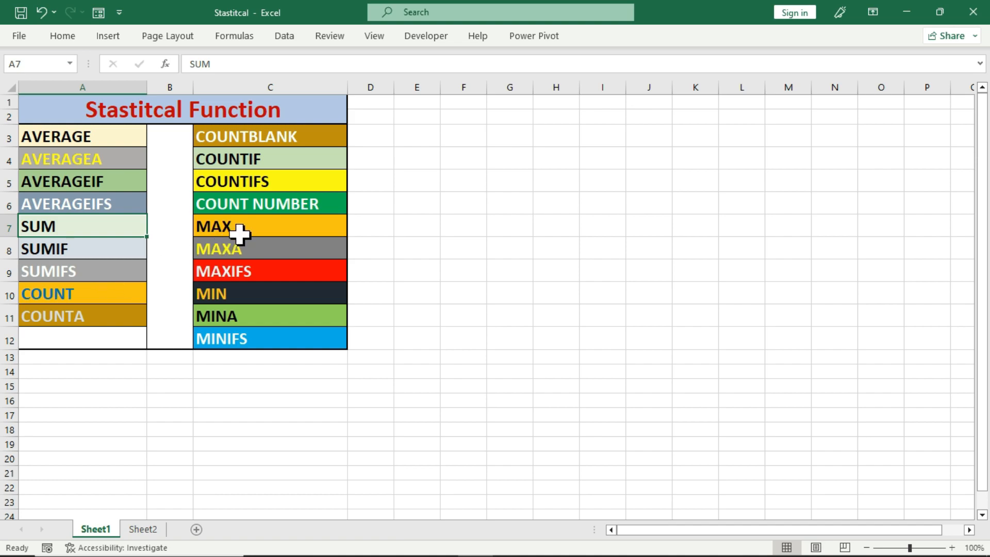
pyautogui.click(265, 226)
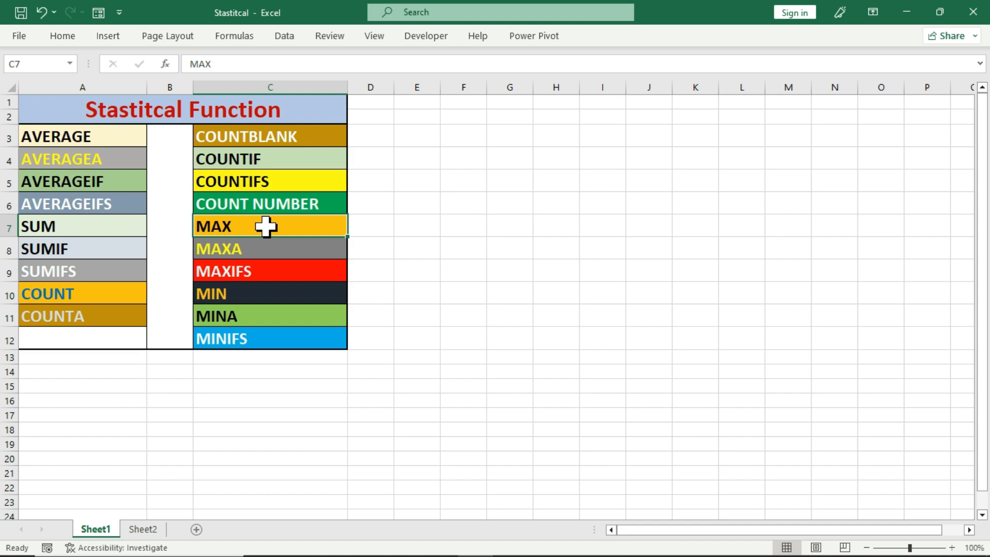
pyautogui.click(104, 132)
# Enter 50, 60, 40 and 80 in G6:G9 and a person's first name as a text entry in G10.
pyautogui.click(525, 199)
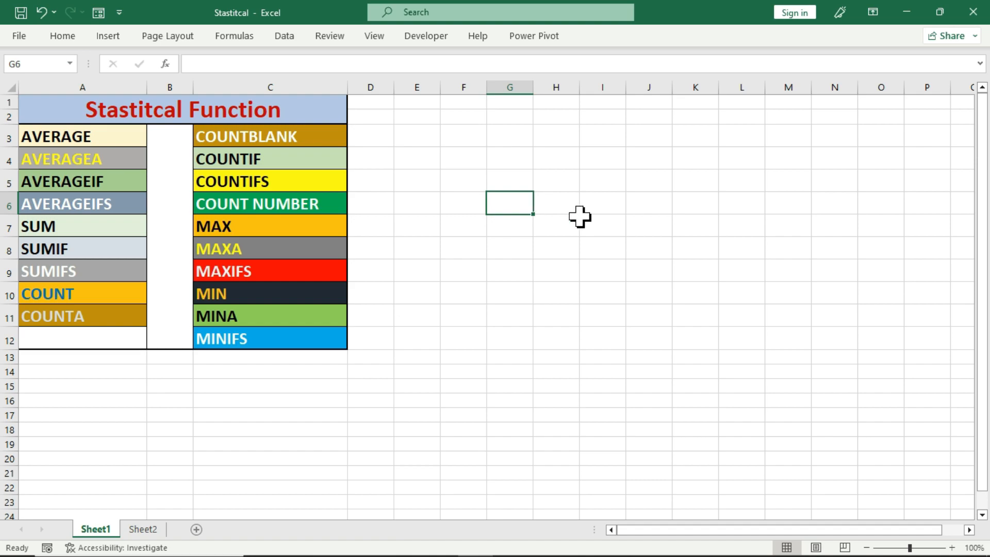
pyautogui.write('50')
pyautogui.press('Return')
pyautogui.write('60')
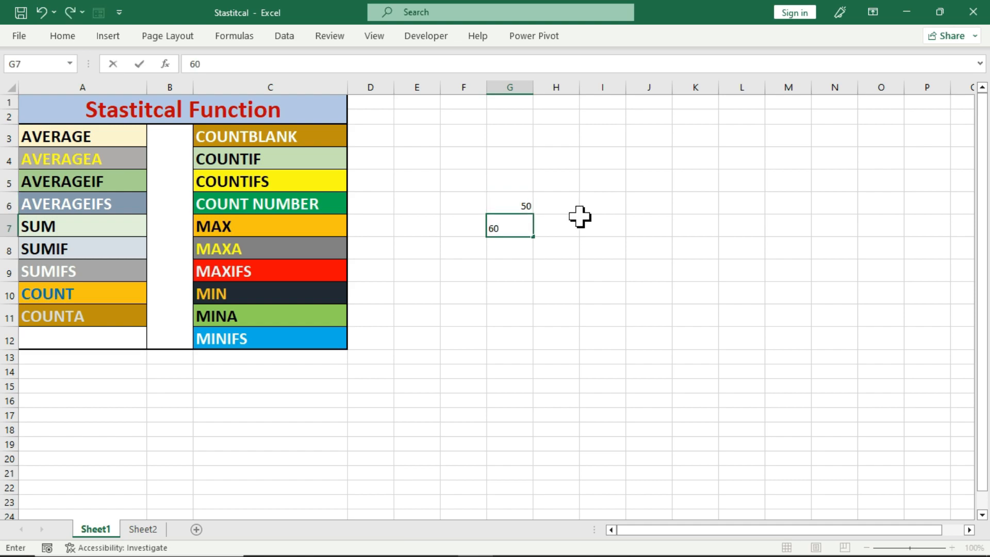
pyautogui.press('Return')
pyautogui.write('40')
pyautogui.press('Return')
pyautogui.write('80')
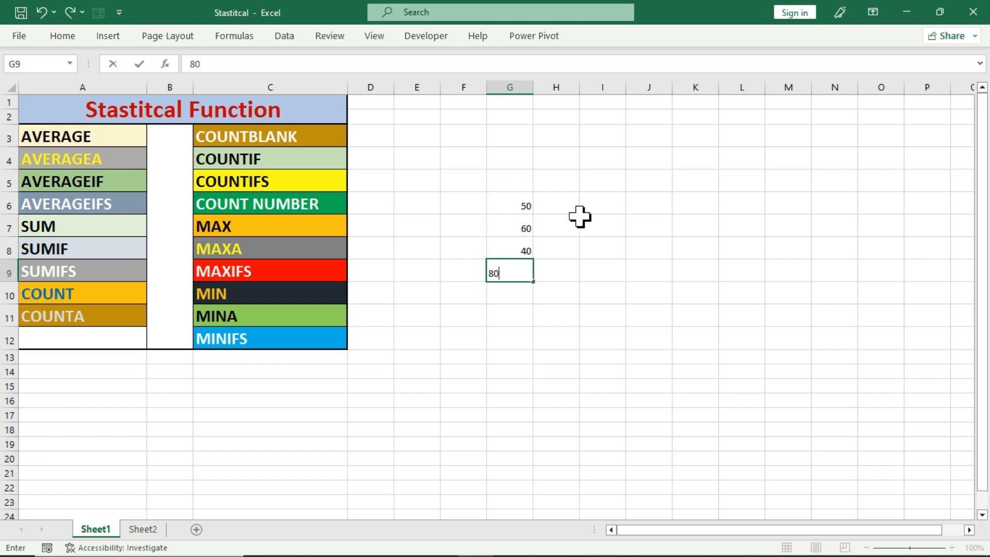
pyautogui.press('Return')
pyautogui.write('Ram')
pyautogui.press('Return')
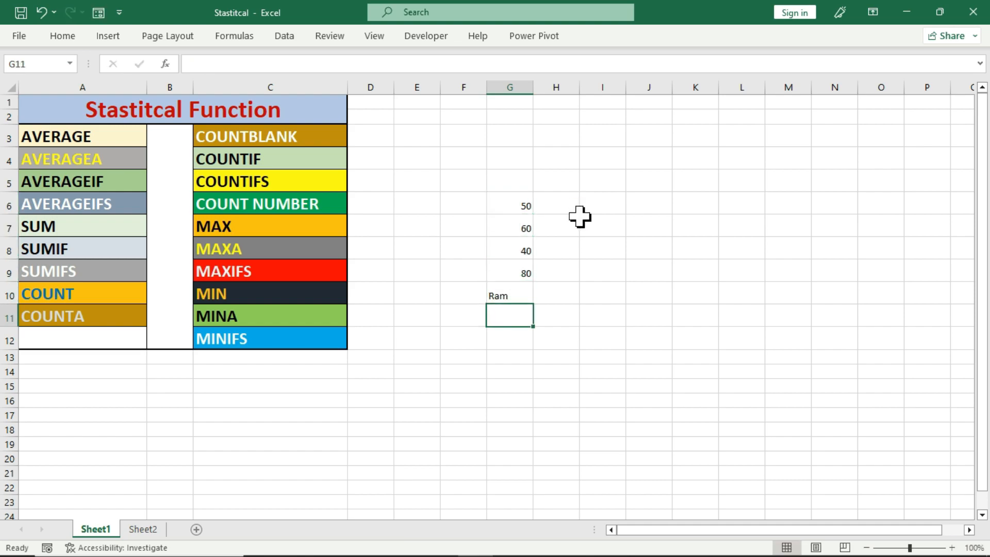
# Continue the list in G11:G16 with the values 89, 74, 54, 85, 65 and 50.
pyautogui.write('89')
pyautogui.press('Return')
pyautogui.write('74')
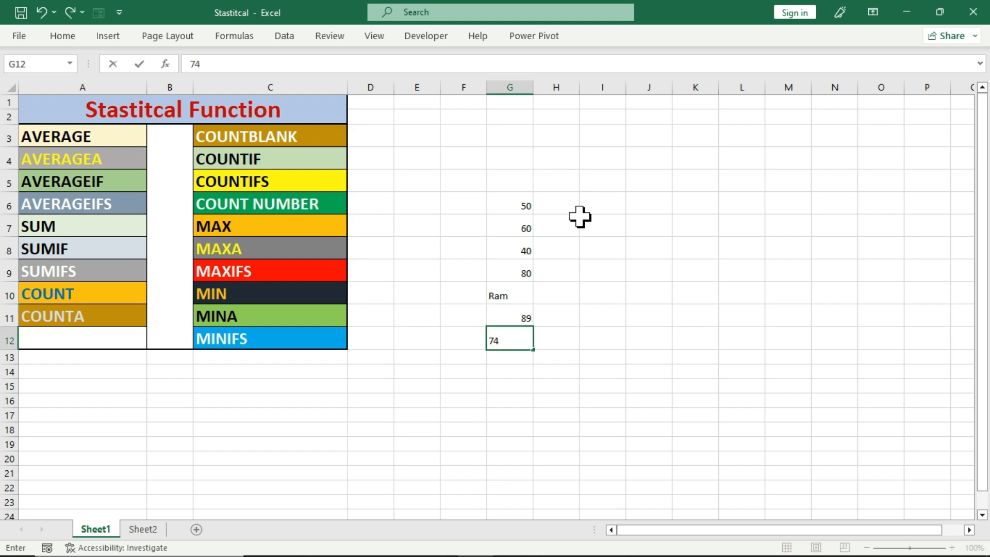
pyautogui.press('Return')
pyautogui.write('54')
pyautogui.press('Return')
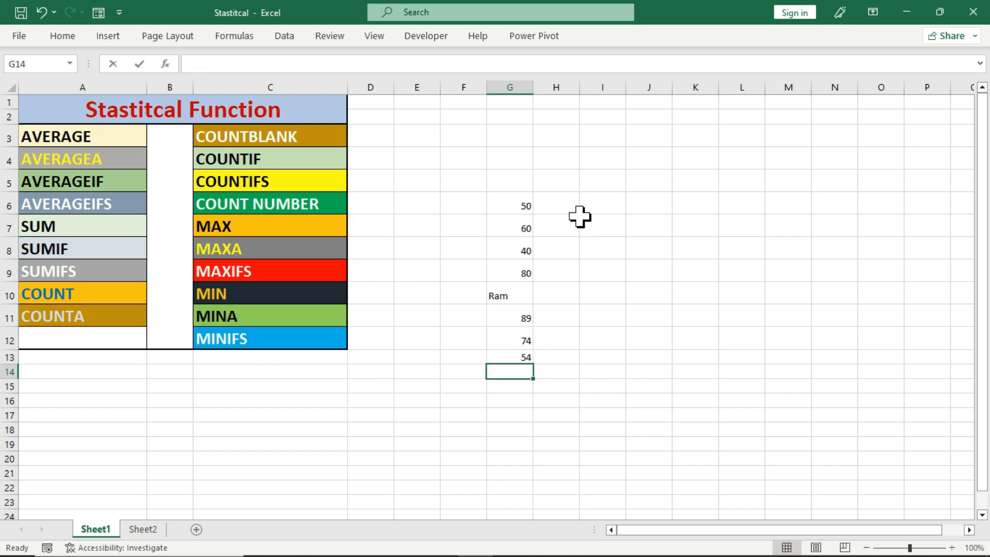
pyautogui.write('85')
pyautogui.press('Return')
pyautogui.write('65')
pyautogui.press('Return')
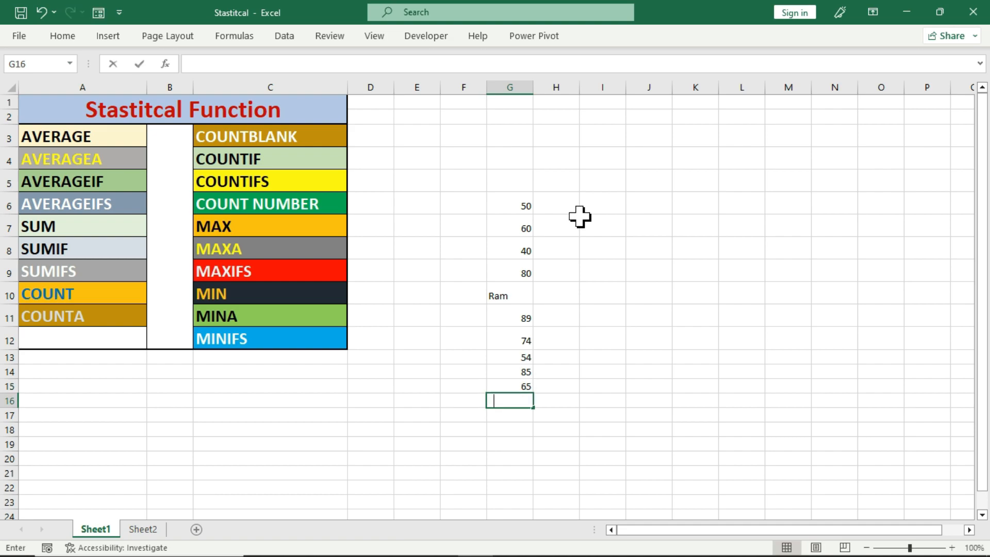
pyautogui.write('50')
pyautogui.press('Return')
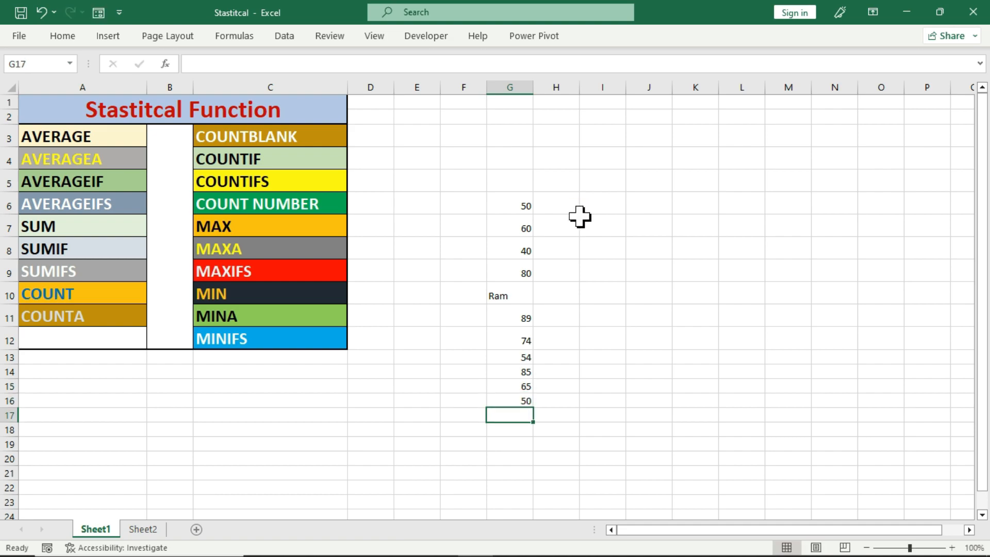
pyautogui.click(514, 292)
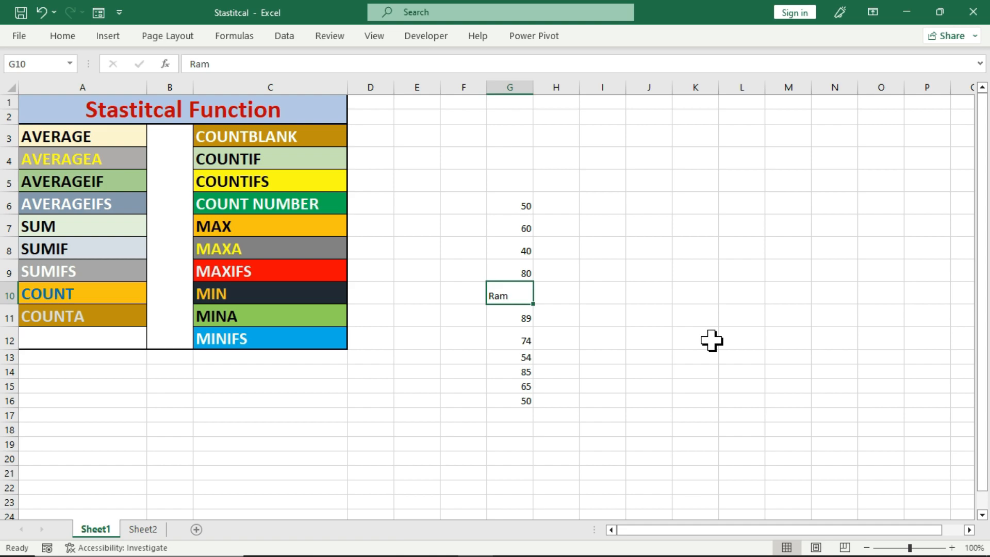
pyautogui.click(593, 371)
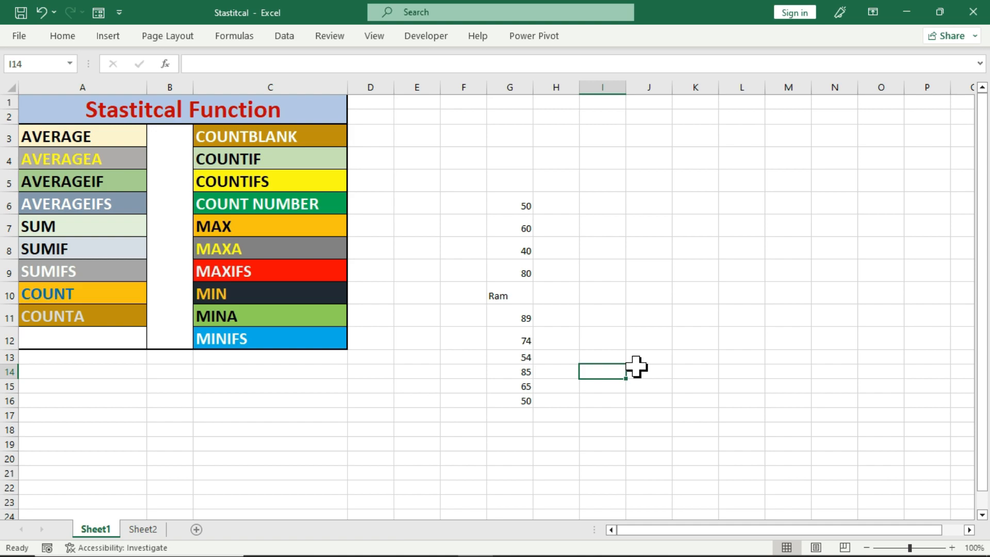
pyautogui.moveTo(513, 209); pyautogui.dragTo(511, 398)
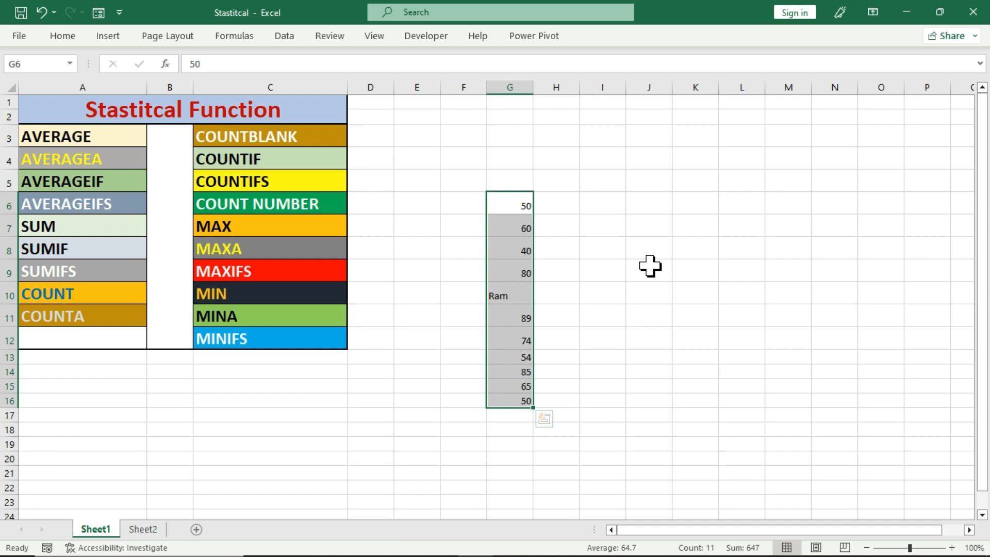
pyautogui.click(621, 225)
pyautogui.moveTo(515, 203); pyautogui.dragTo(512, 395)
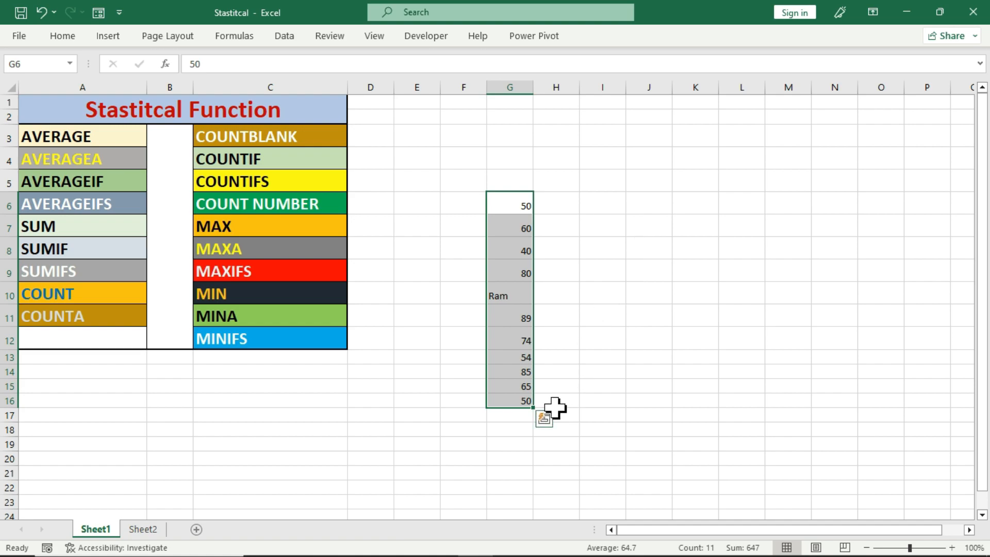
# Calculate the average of the list in G18 with the formula =AVERAGE(G6:G16).
pyautogui.click(524, 430)
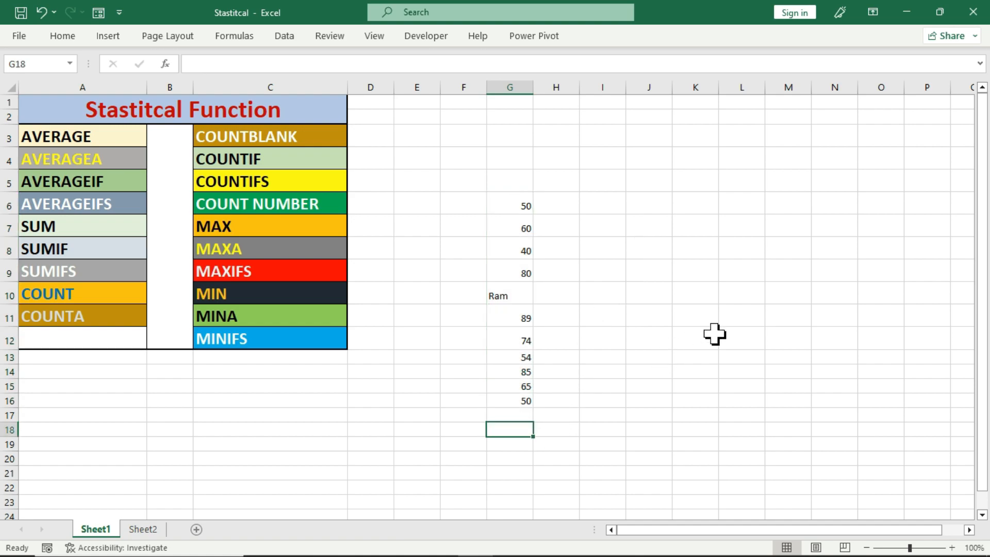
pyautogui.write('=av')
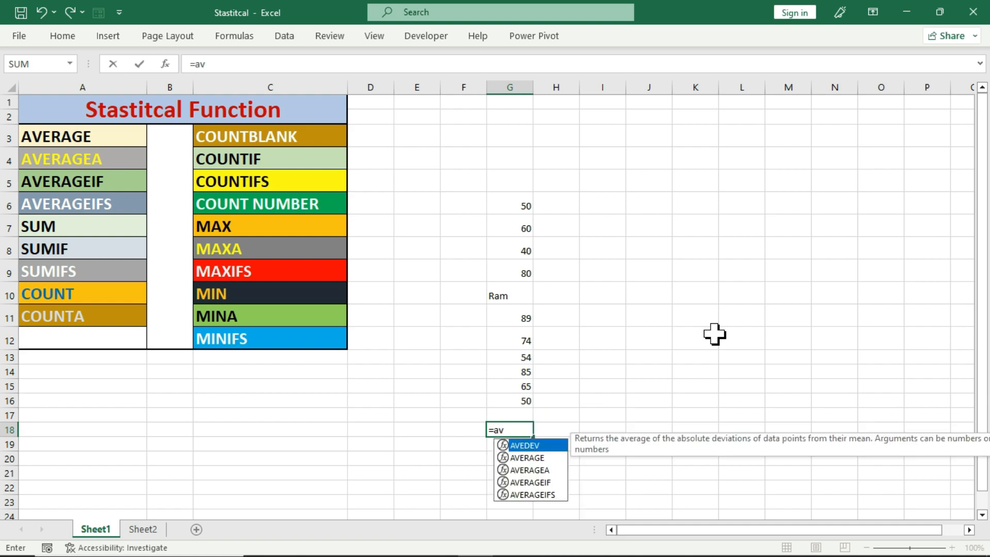
pyautogui.press('Tab')
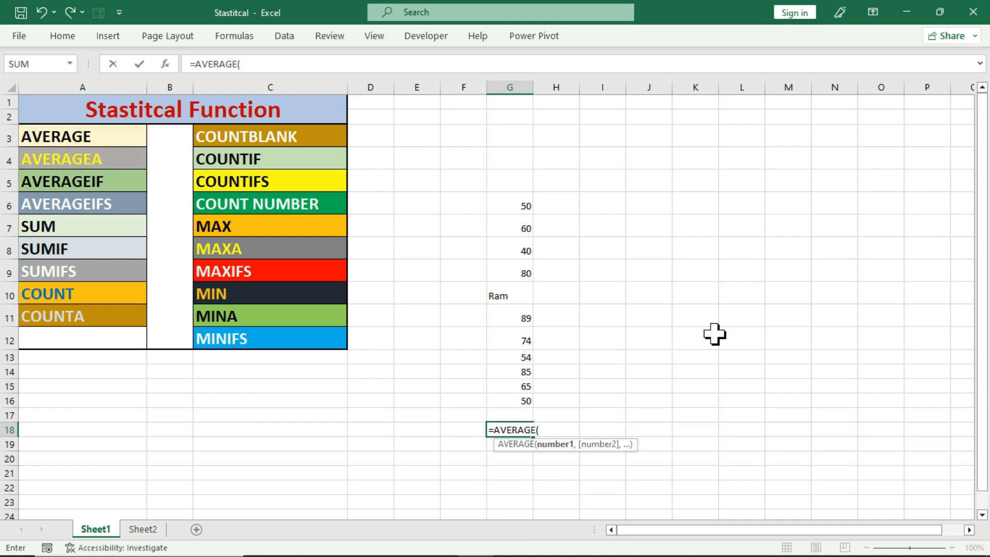
pyautogui.moveTo(506, 203); pyautogui.dragTo(507, 395)
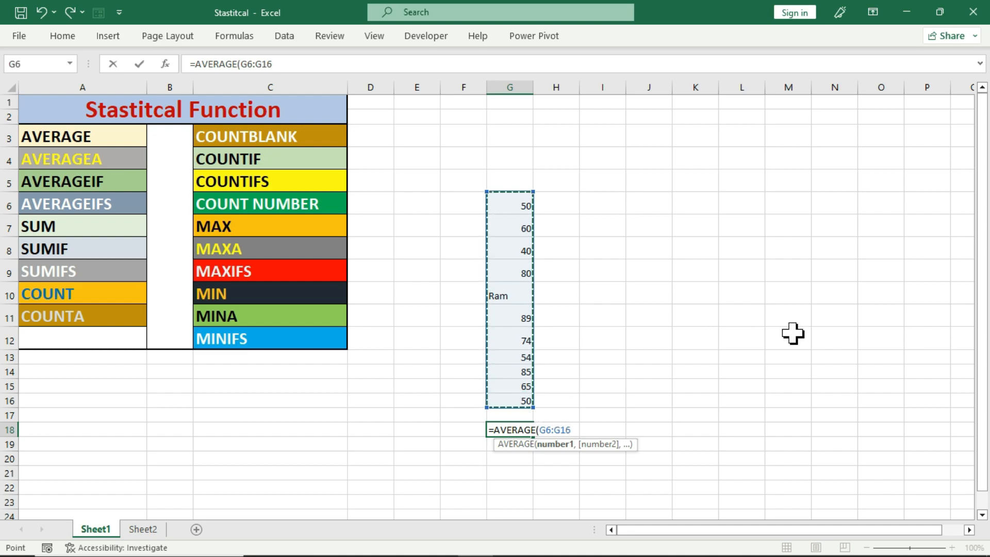
pyautogui.write(')')
pyautogui.press('Return')
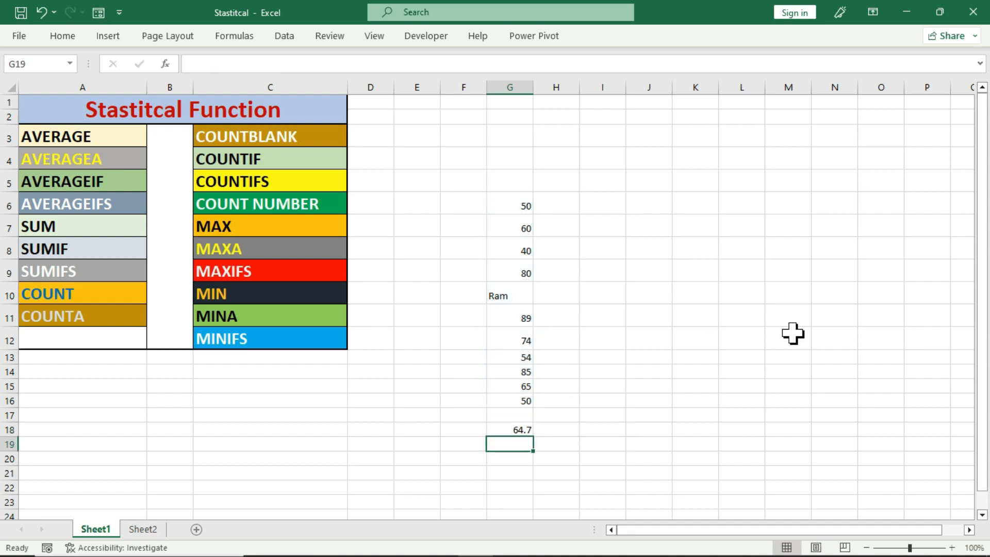
# Check the sum of G6:G16 and note it as 647 in J11.
pyautogui.press('Up')
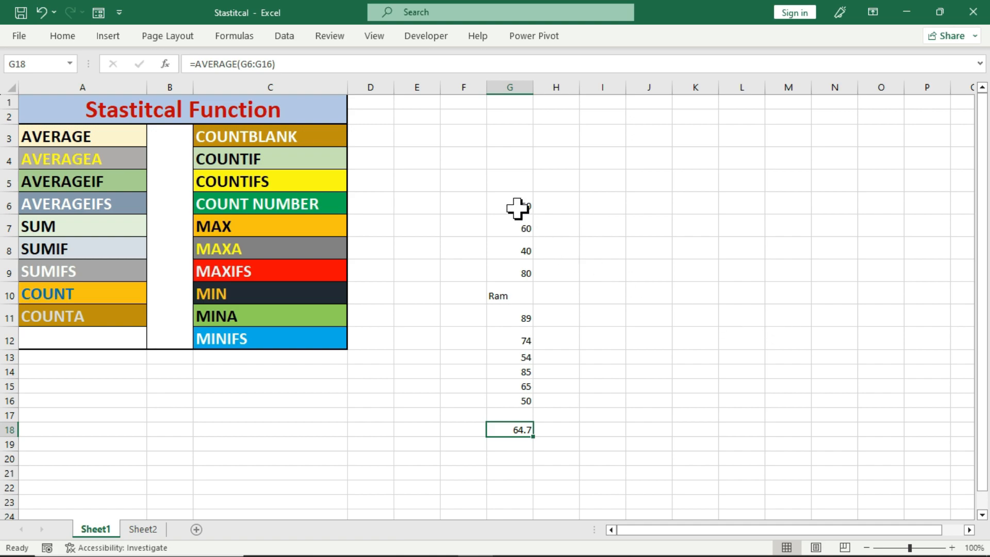
pyautogui.moveTo(518, 208); pyautogui.dragTo(502, 398)
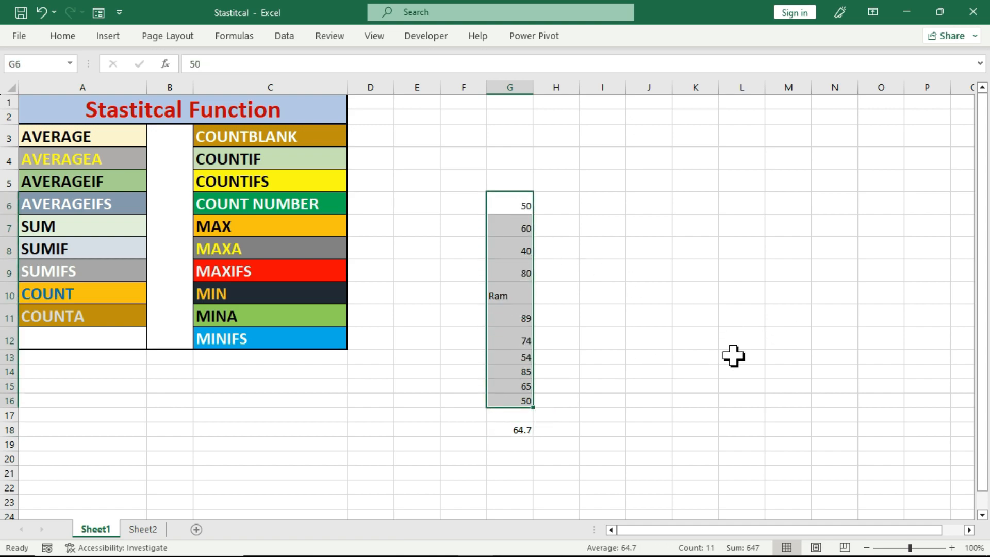
pyautogui.click(652, 315)
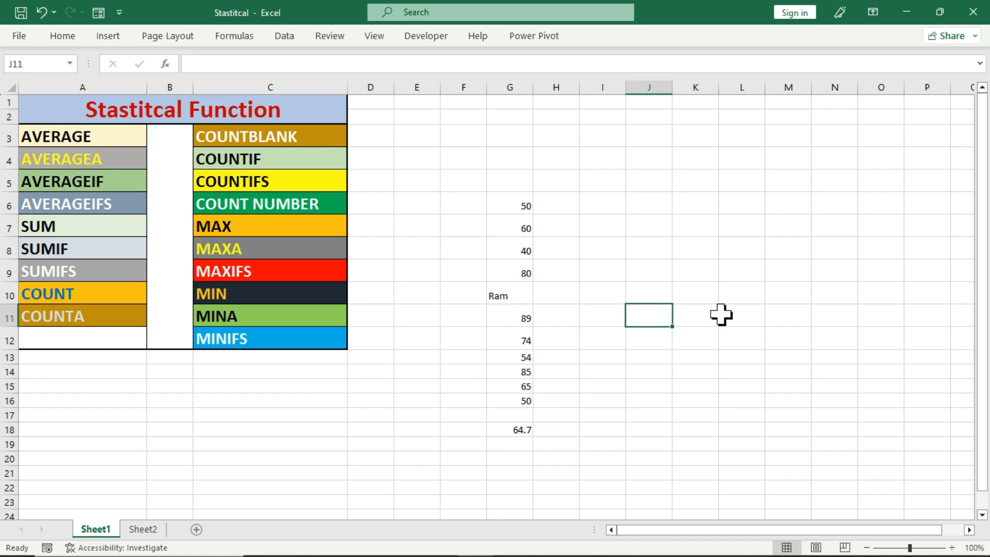
pyautogui.write('647')
pyautogui.press('Return')
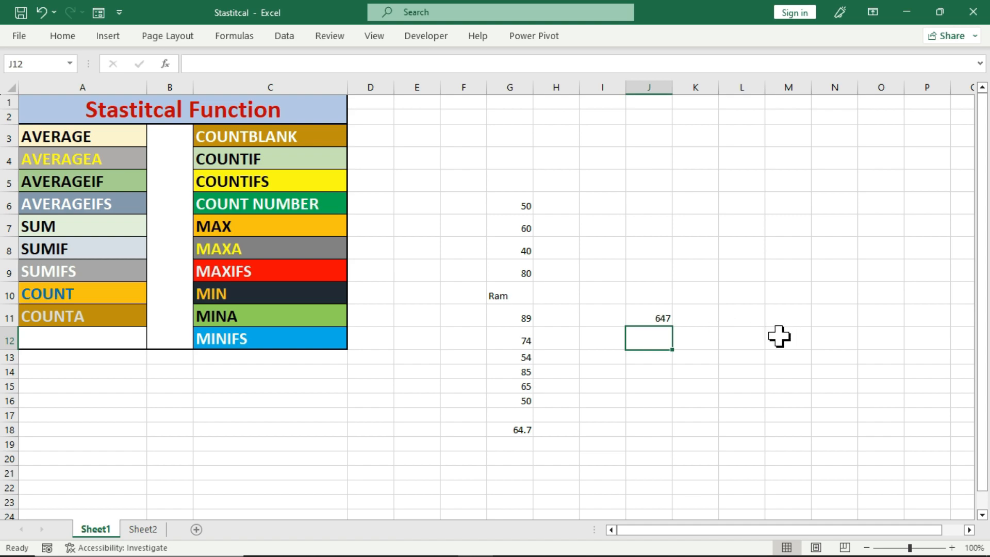
# Compare the summary of G6:G16 with the average formula in G18 and the total noted in J11.
pyautogui.moveTo(519, 206); pyautogui.dragTo(518, 396)
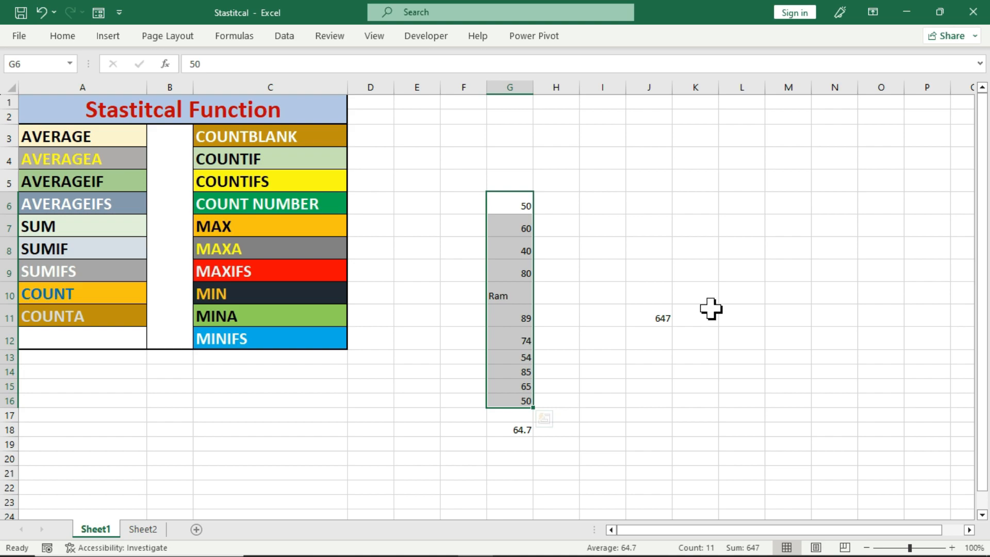
pyautogui.click(620, 402)
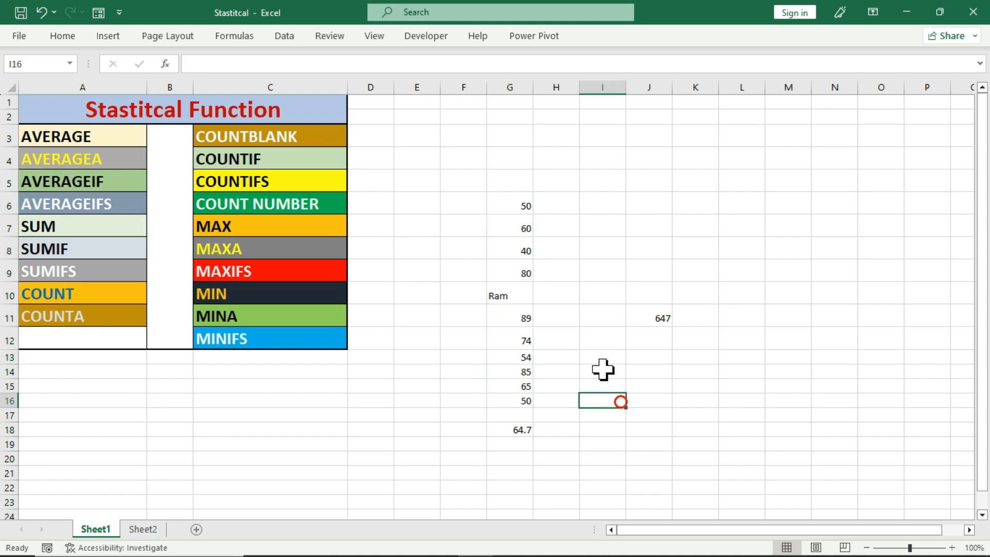
pyautogui.click(512, 208)
pyautogui.moveTo(512, 208); pyautogui.dragTo(516, 400)
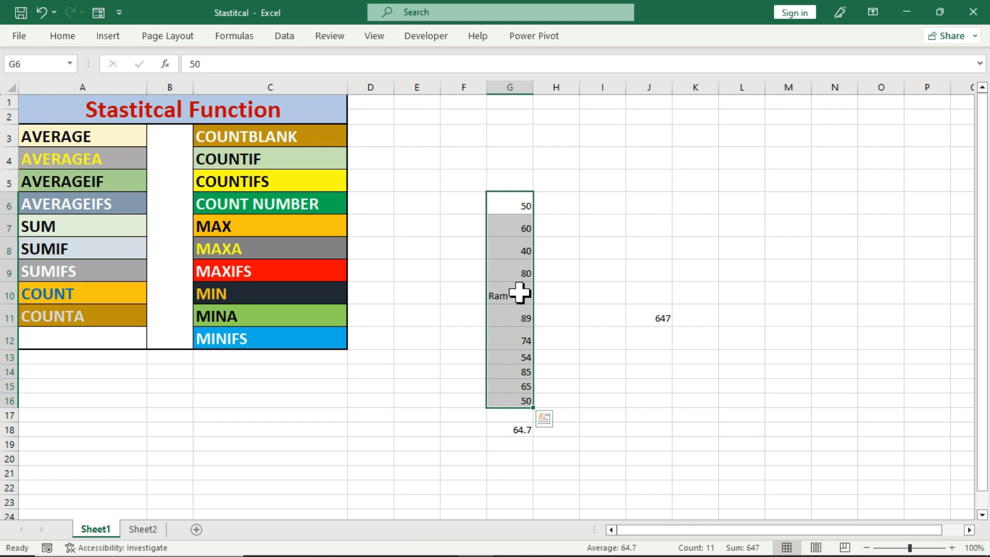
pyautogui.click(508, 428)
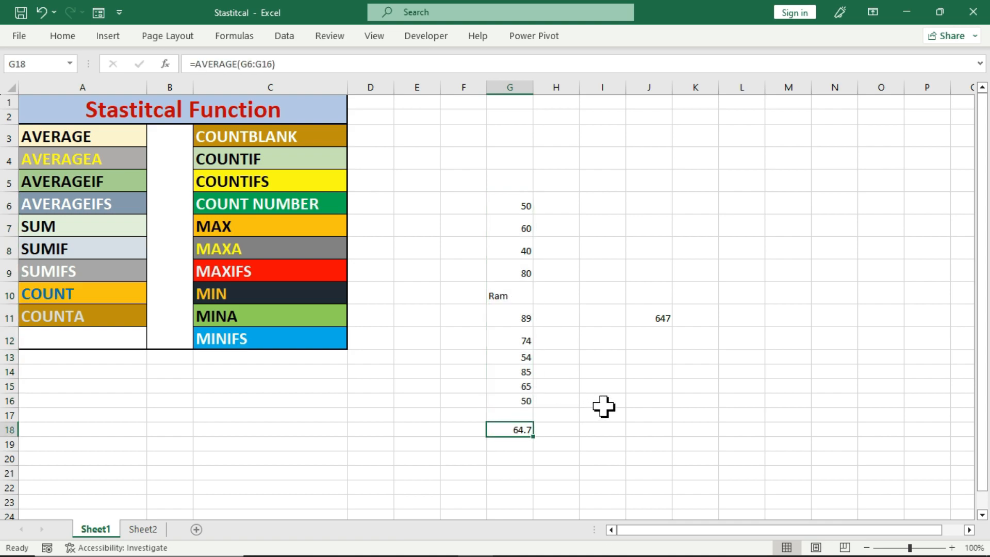
pyautogui.click(665, 318)
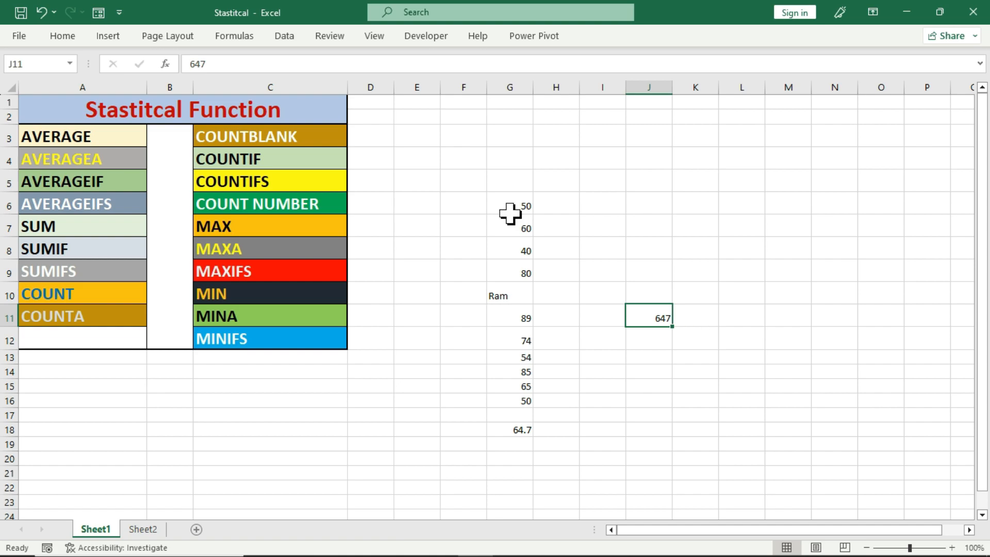
# Set the value in G8 to 80 and clear the outdated total in J11.
pyautogui.click(513, 243)
pyautogui.write('80')
pyautogui.press('Return')
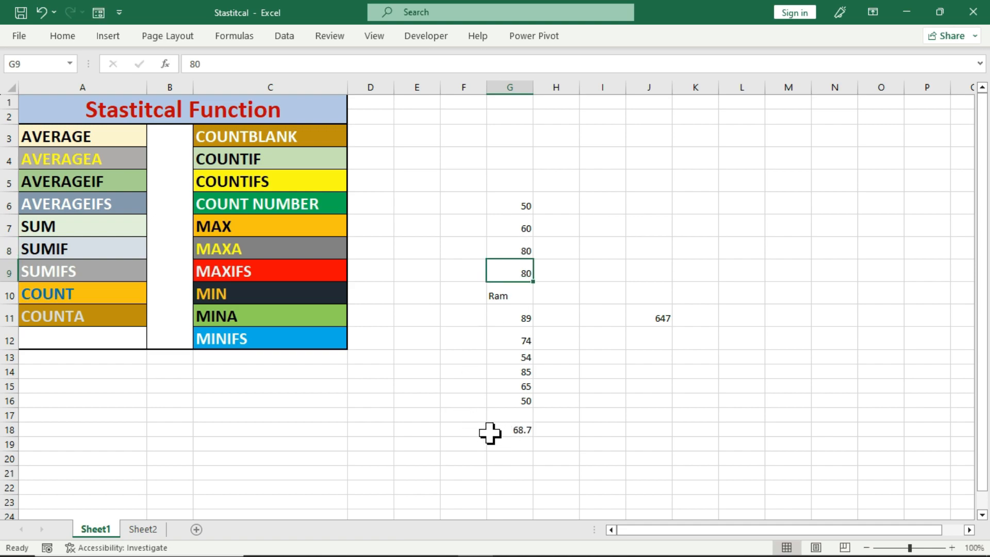
pyautogui.click(657, 323)
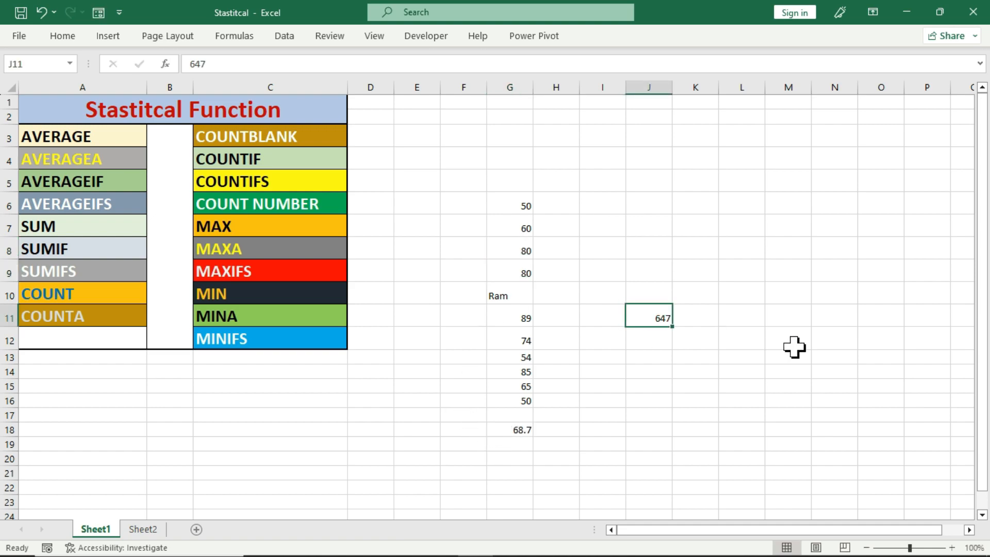
pyautogui.press('Delete')
# Note the sum of G6:G16 as 687 in K10 and select the list again.
pyautogui.moveTo(516, 206); pyautogui.dragTo(522, 397)
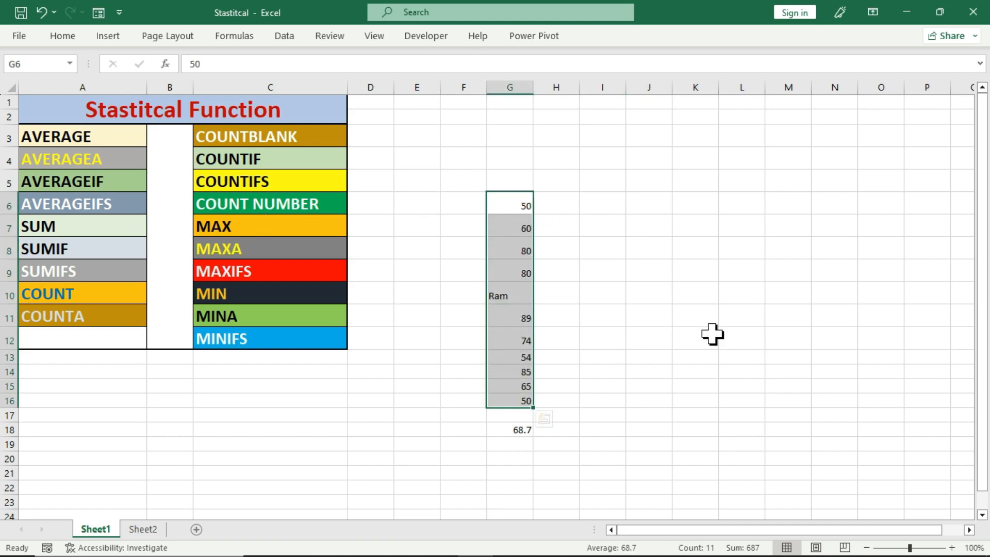
pyautogui.click(694, 302)
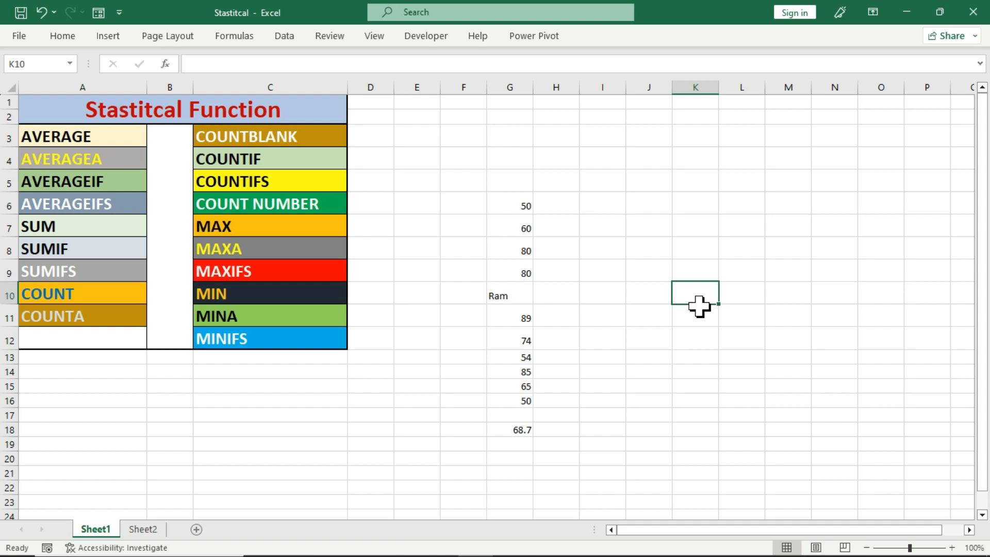
pyautogui.write('687')
pyautogui.press('Return')
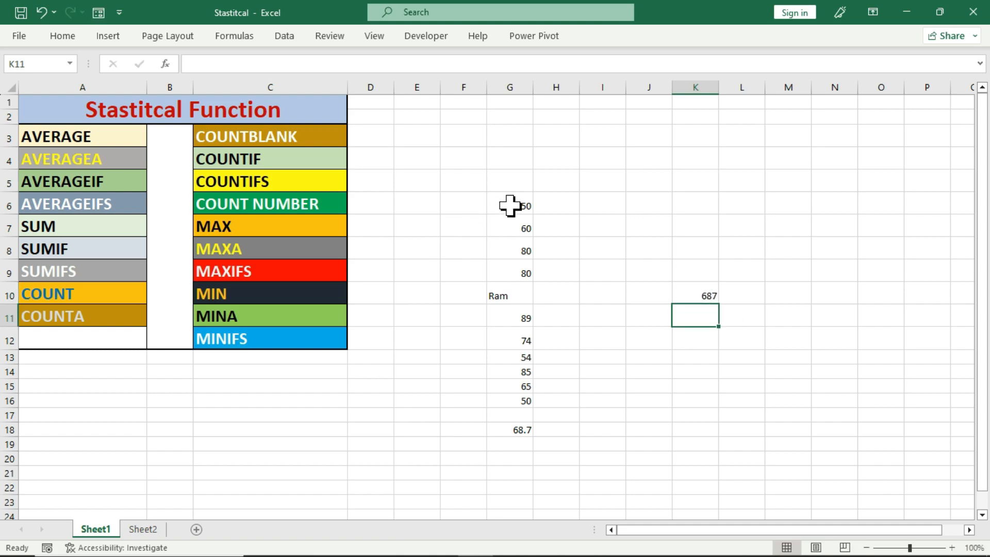
pyautogui.moveTo(510, 206); pyautogui.dragTo(517, 399)
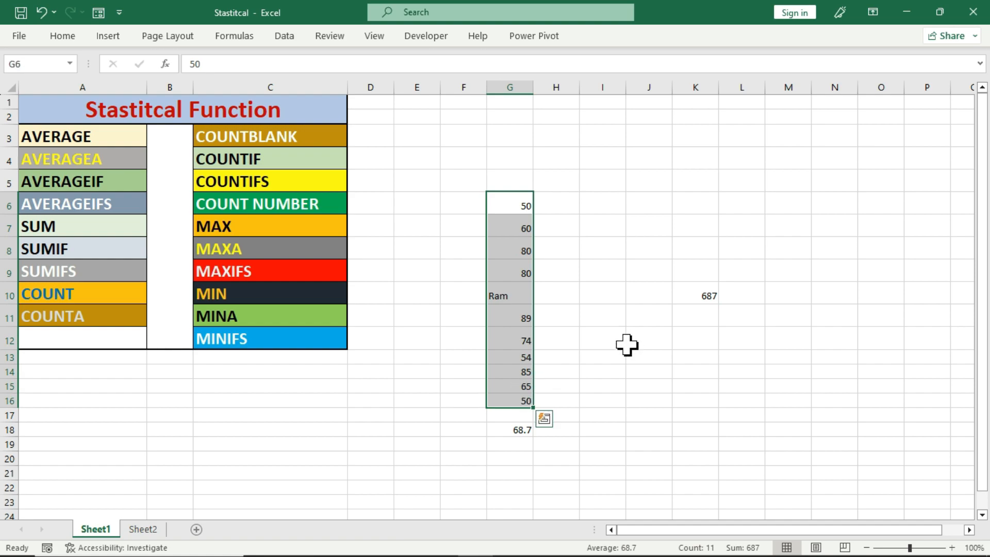
# Review the list in G6:G16 and the text entry in G10 to see which cells count towards the average.
pyautogui.click(645, 354)
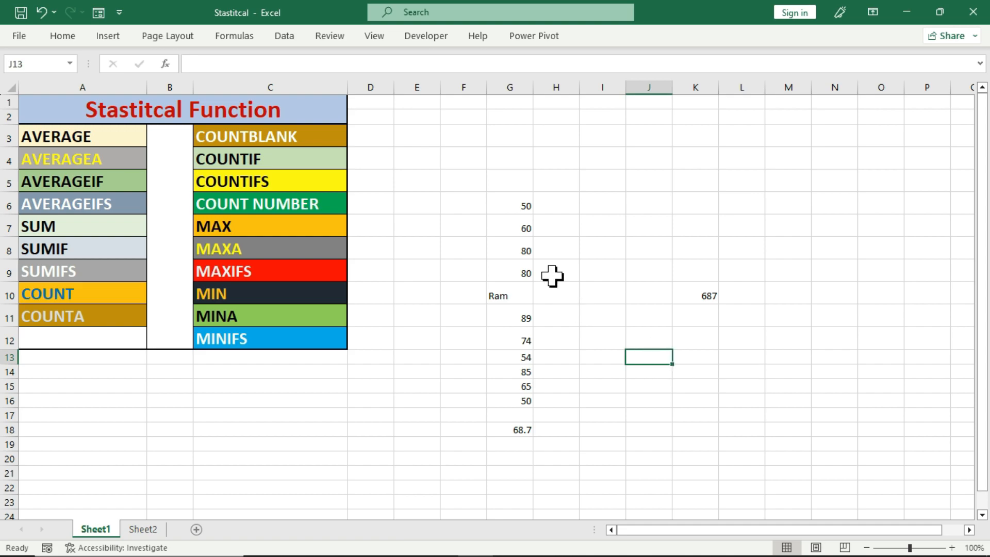
pyautogui.moveTo(515, 202); pyautogui.dragTo(514, 302)
pyautogui.moveTo(513, 396); pyautogui.dragTo(513, 396)
pyautogui.click(597, 367)
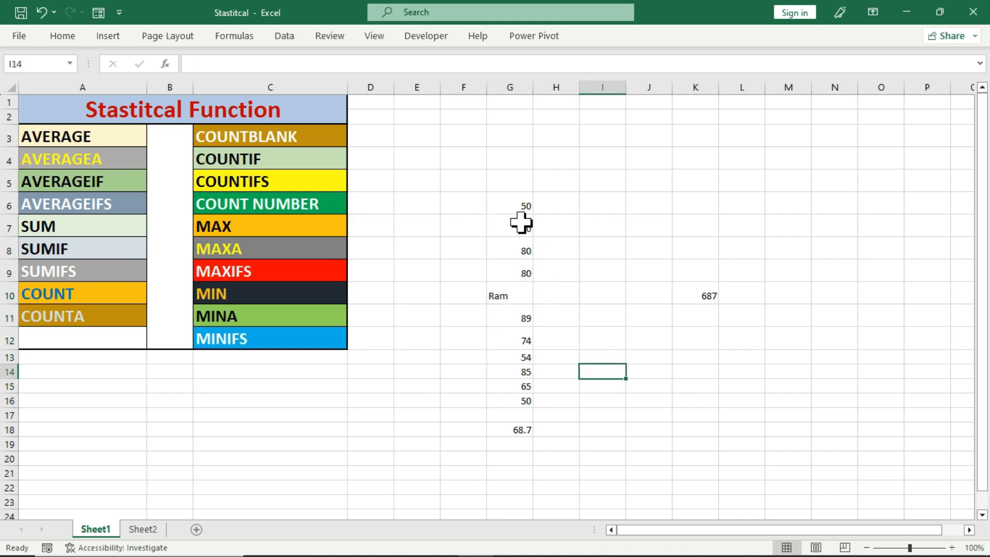
pyautogui.moveTo(514, 204); pyautogui.dragTo(515, 397)
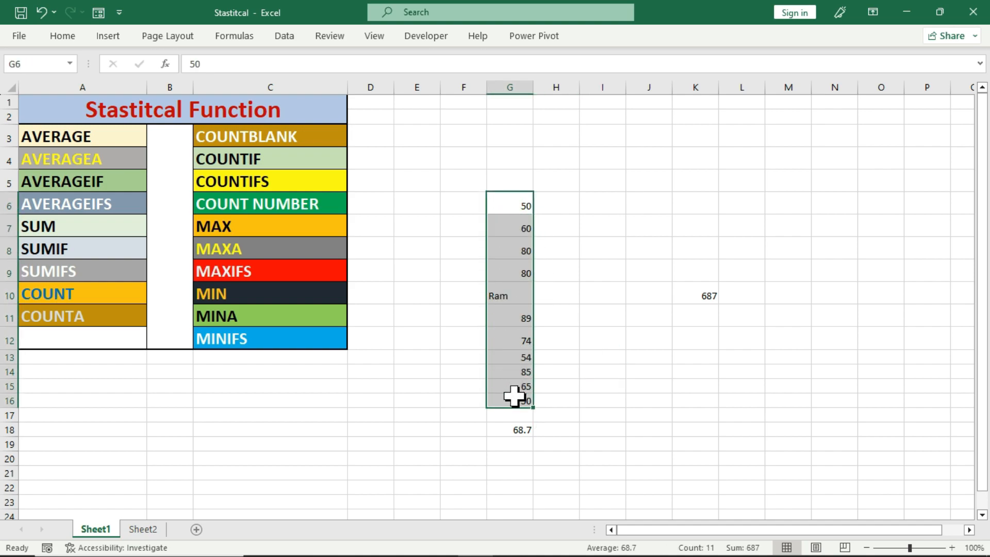
pyautogui.click(511, 297)
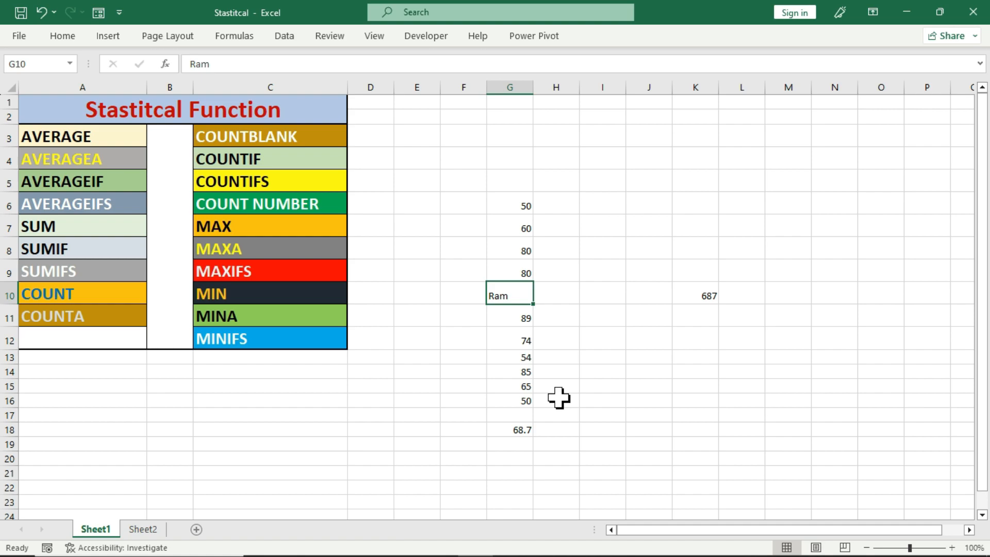
# In L12, divide the total in K10 by all 11 entries with the formula =(K10/11).
pyautogui.click(741, 335)
pyautogui.write('=(')
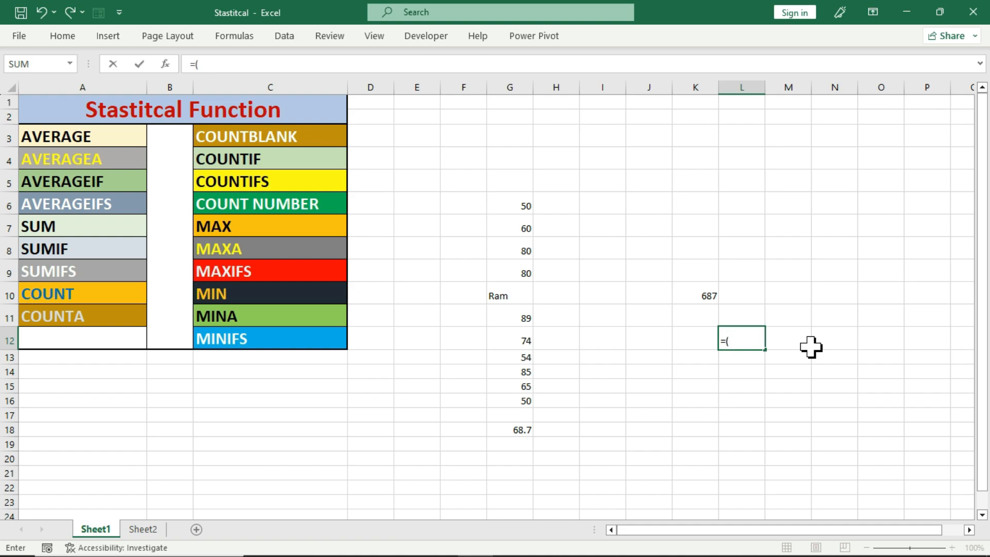
pyautogui.click(714, 299)
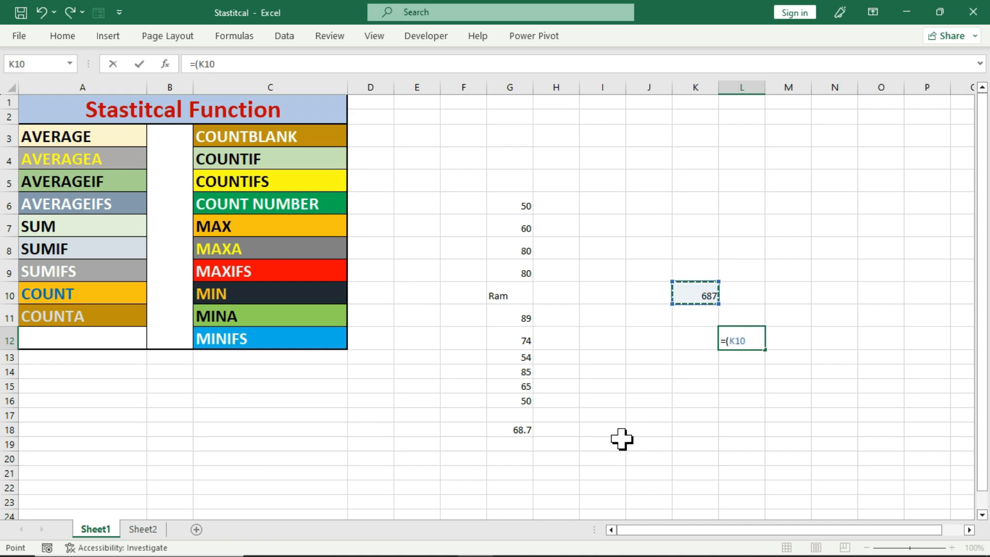
pyautogui.write('/11)')
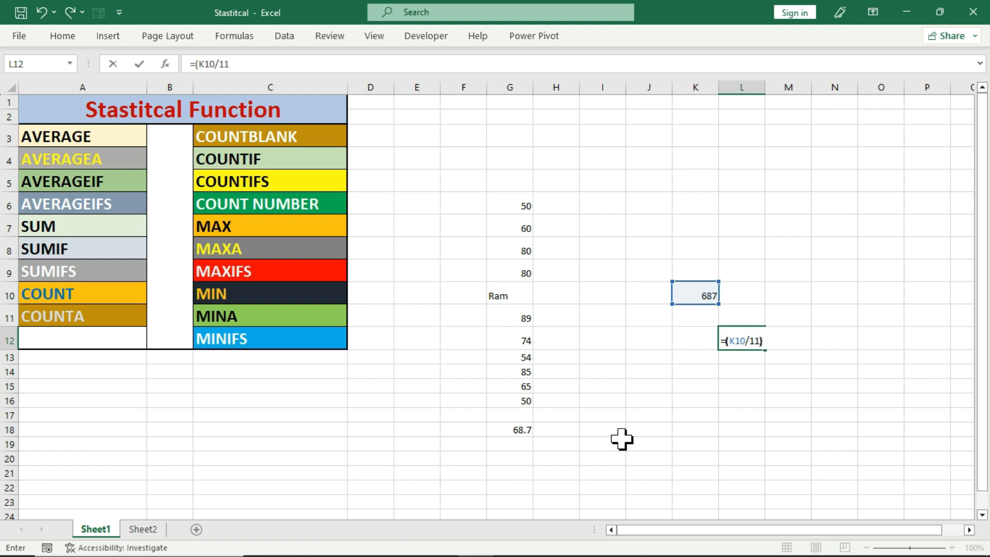
pyautogui.press('Return')
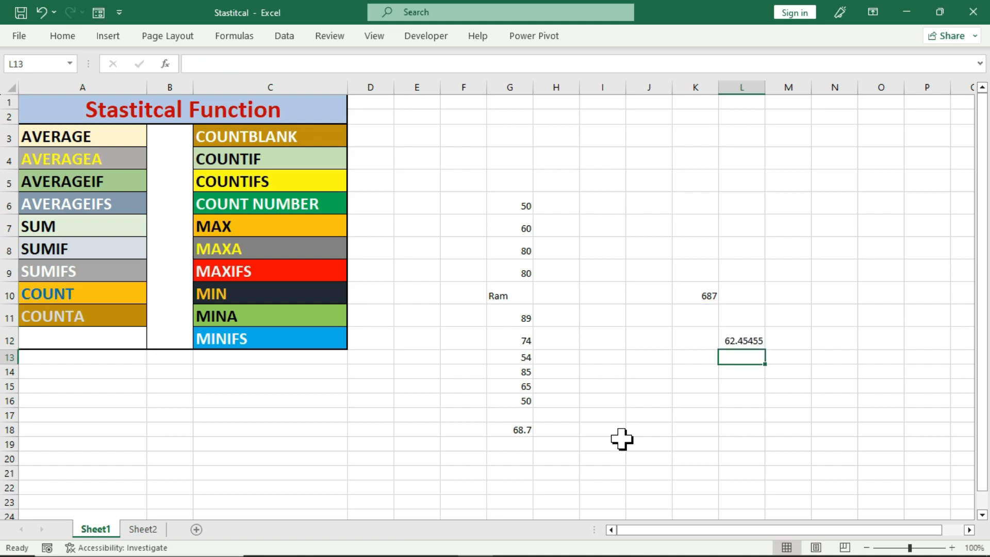
pyautogui.click(731, 341)
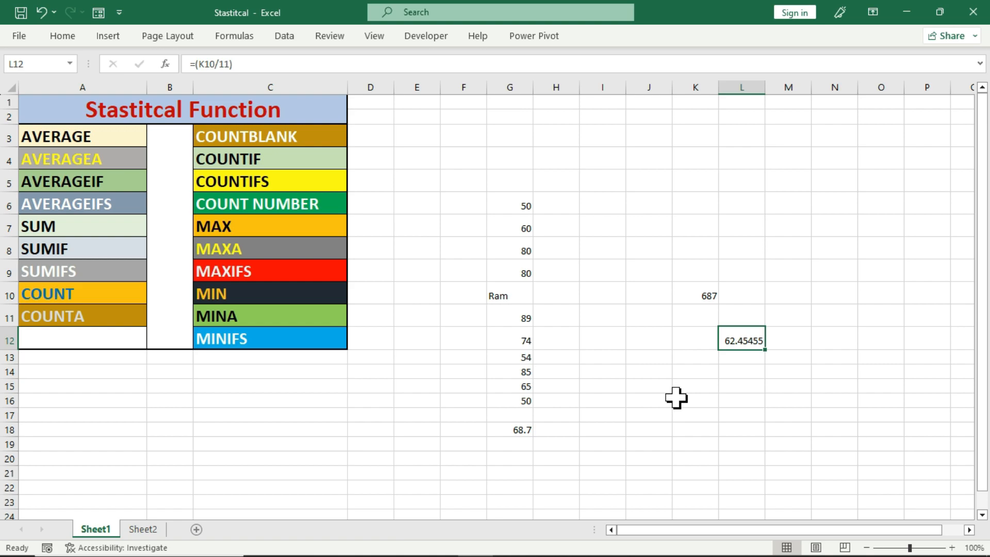
# In J12, divide the total in K10 by only the 10 numeric entries with the formula =(K10/10).
pyautogui.click(659, 342)
pyautogui.write('=(')
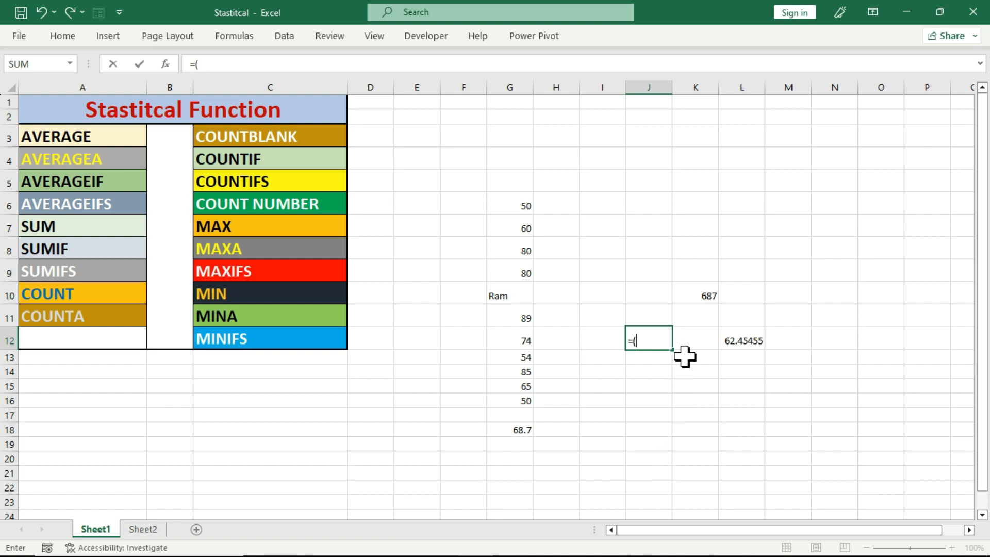
pyautogui.click(696, 297)
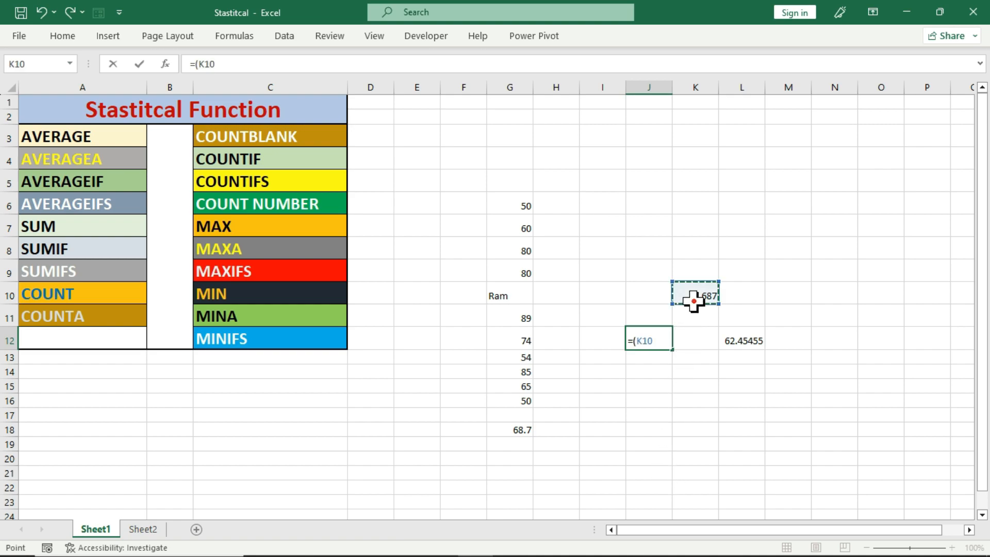
pyautogui.write('/10')
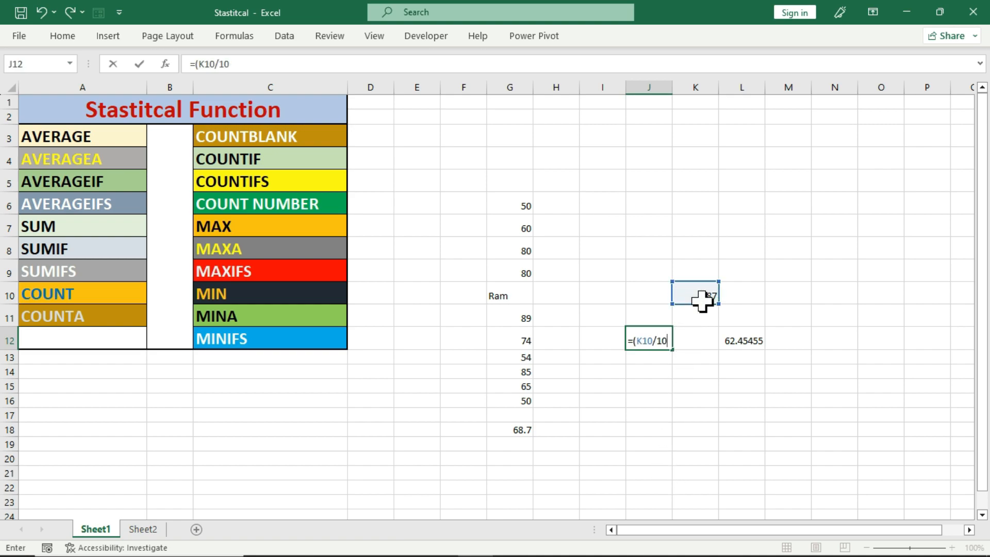
pyautogui.write(')')
pyautogui.press('Return')
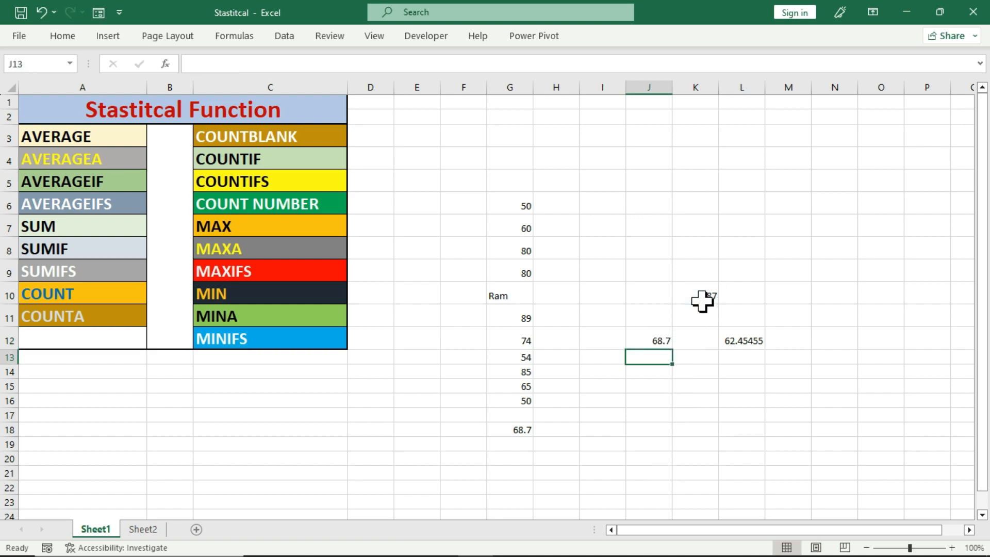
# Compare J12 with the AVERAGE formula in G18, then check the source list and its text entry in G10.
pyautogui.click(652, 342)
pyautogui.click(511, 431)
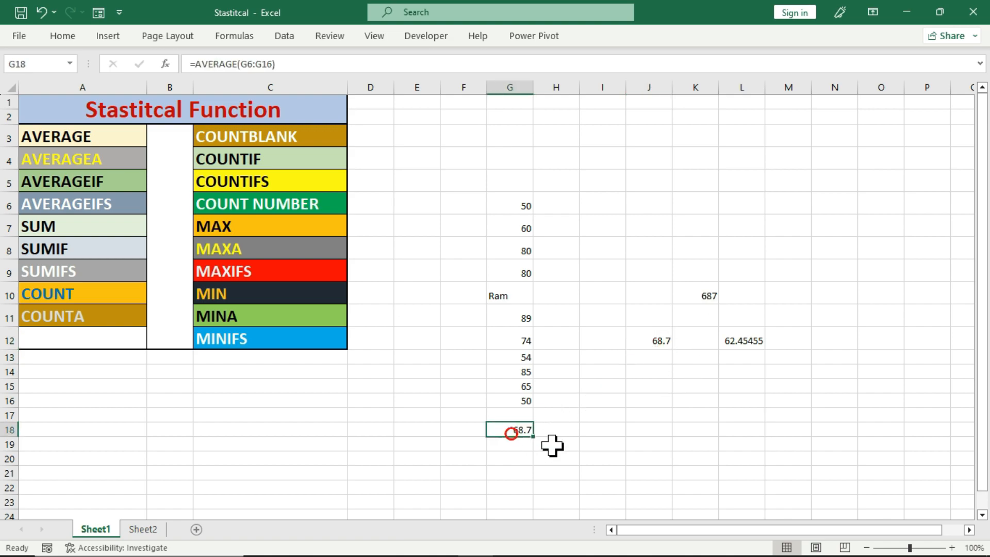
pyautogui.moveTo(509, 205); pyautogui.dragTo(505, 399)
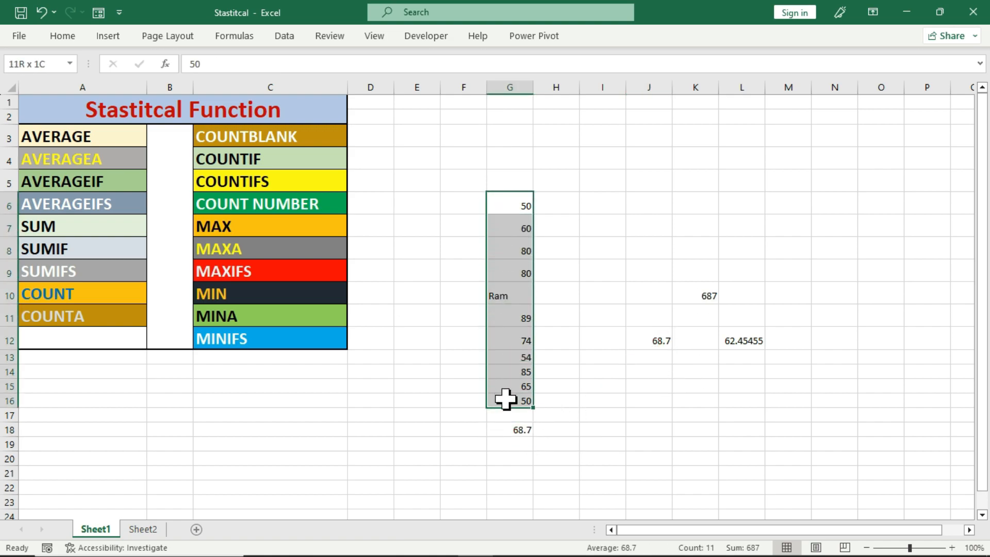
pyautogui.click(656, 387)
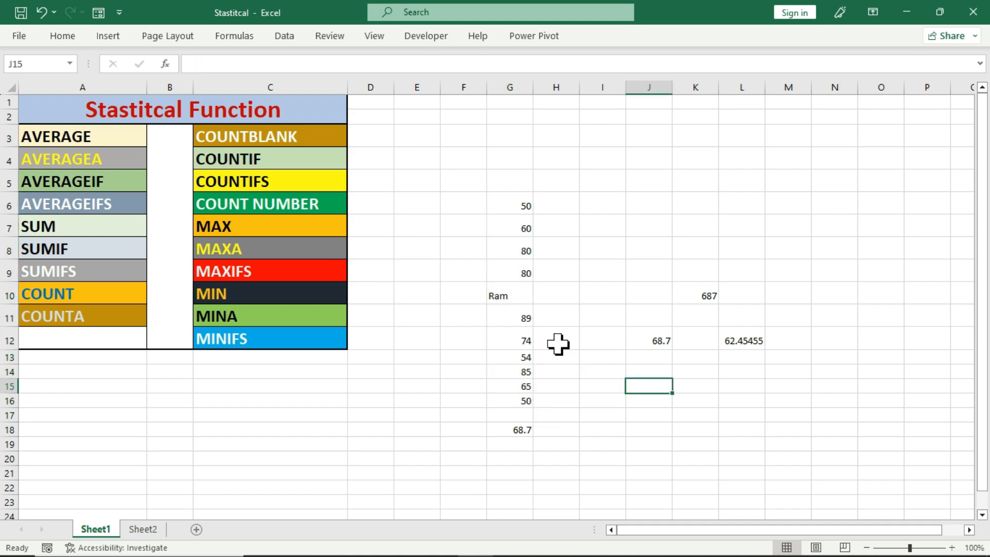
pyautogui.click(518, 296)
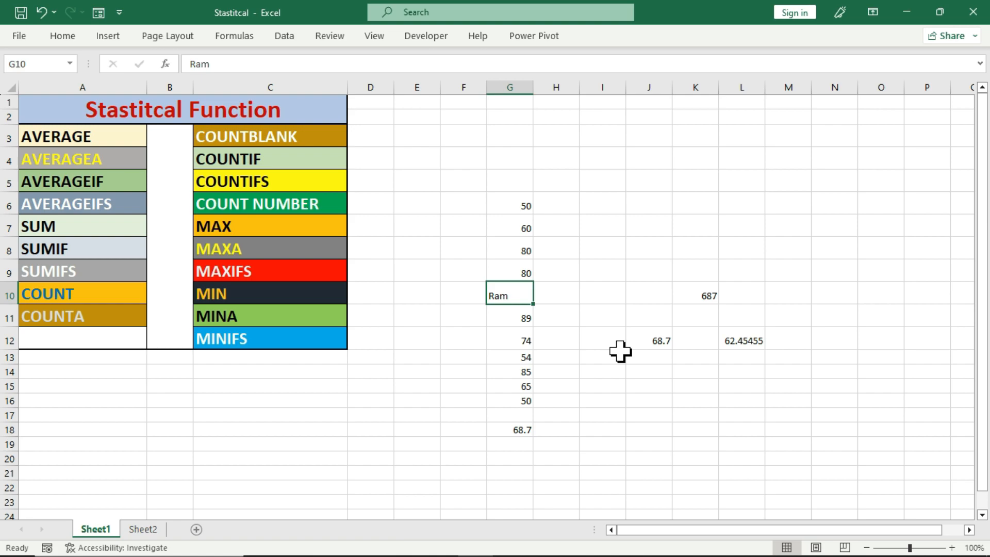
# Calculate the average of G6:G16 including the text entry in I18 with =AVERAGEA(G6:G16).
pyautogui.click(610, 432)
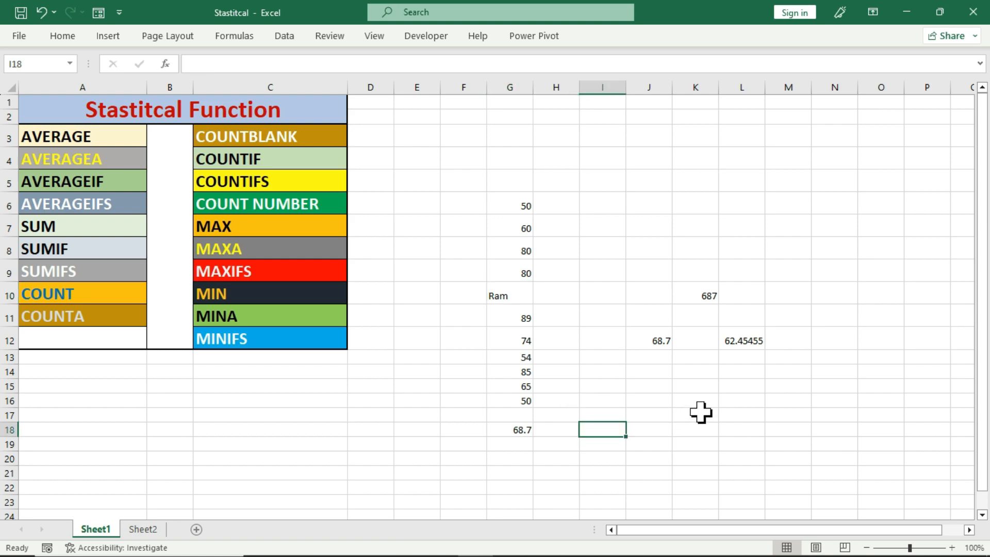
pyautogui.write('=ave')
pyautogui.press('Down')
pyautogui.press('Down')
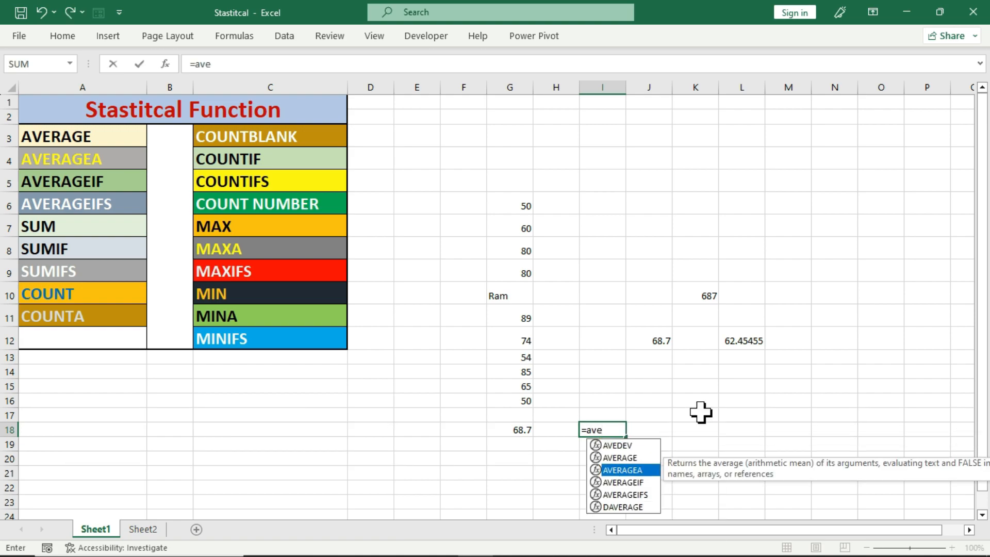
pyautogui.press('Tab')
pyautogui.click(517, 203)
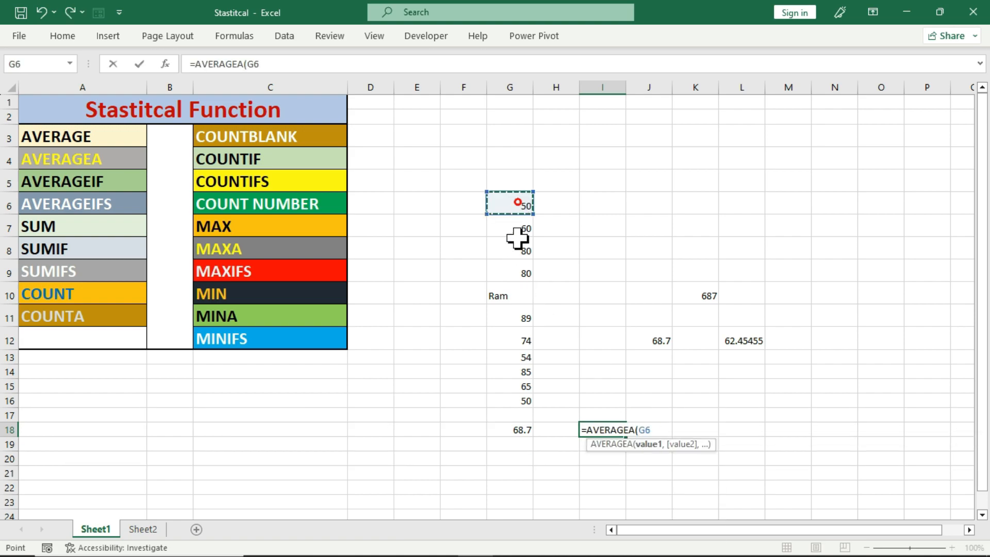
pyautogui.moveTo(517, 238); pyautogui.dragTo(527, 398)
pyautogui.write(')')
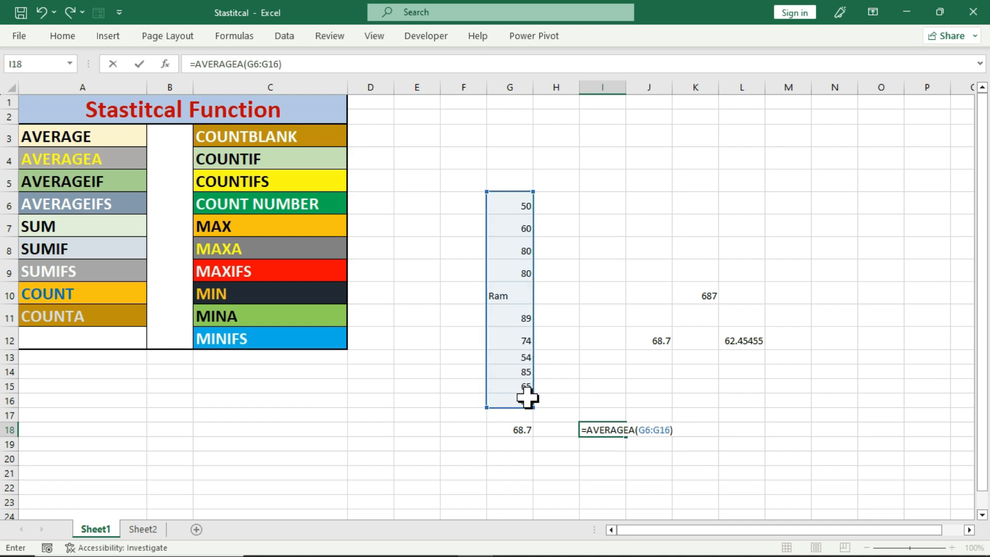
pyautogui.press('Return')
pyautogui.click(604, 427)
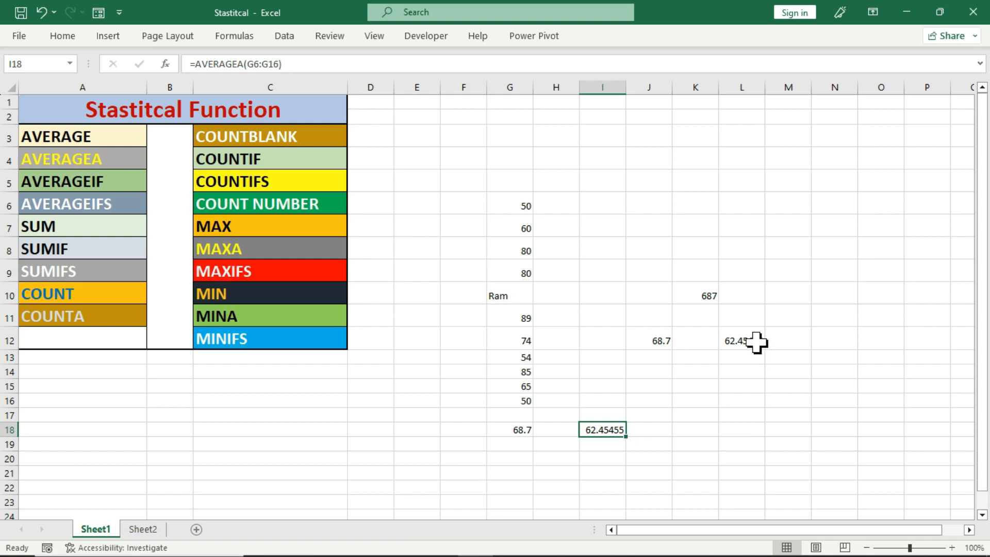
# Compare the AVERAGEA formula in I18 with the manual divisions in J12 and L12 and the list in G6:G16.
pyautogui.click(516, 207)
pyautogui.moveTo(517, 207); pyautogui.dragTo(515, 400)
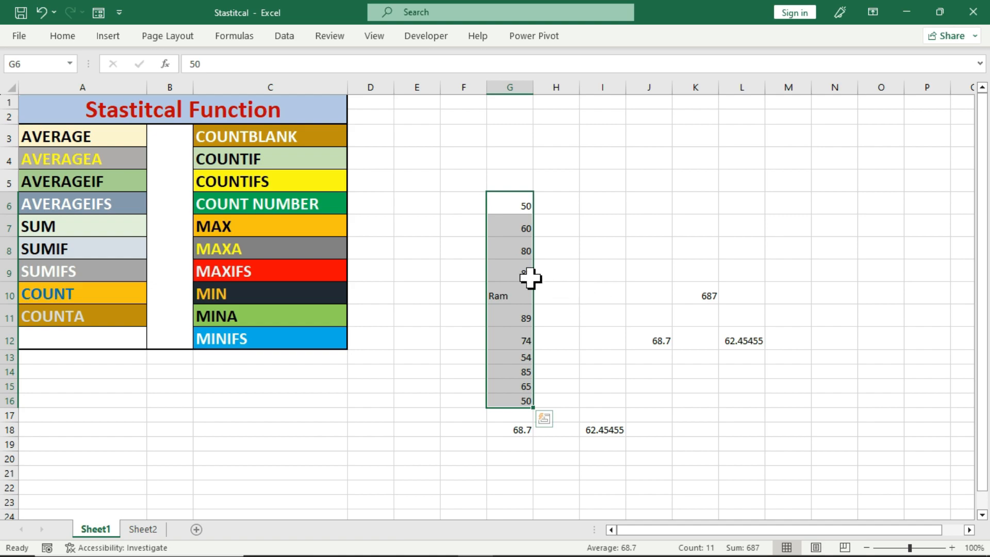
pyautogui.click(658, 341)
pyautogui.click(738, 339)
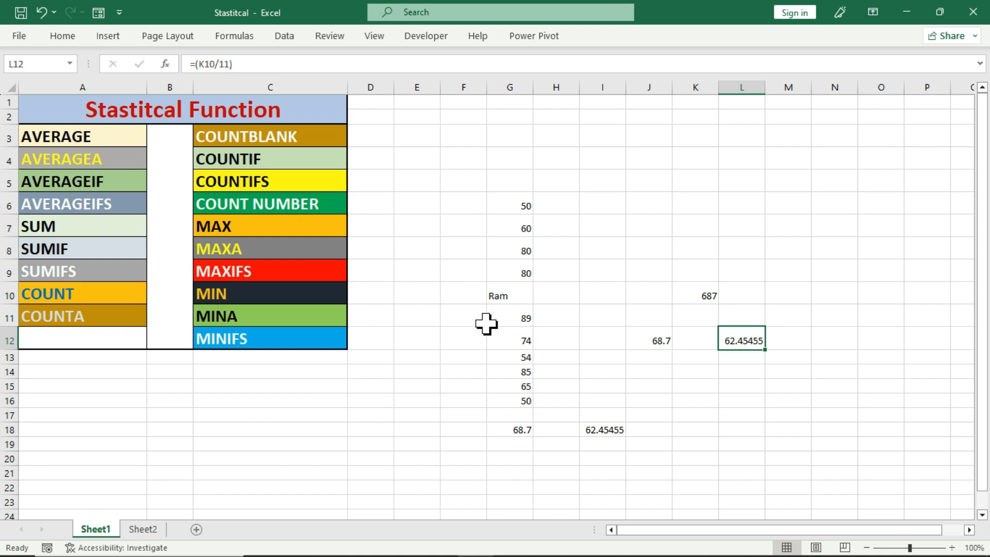
pyautogui.click(604, 429)
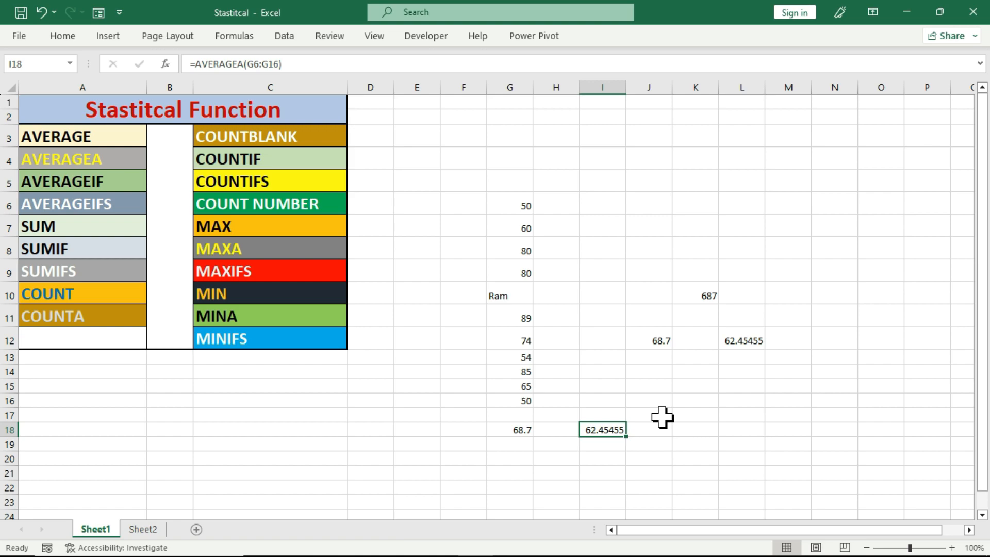
pyautogui.click(663, 417)
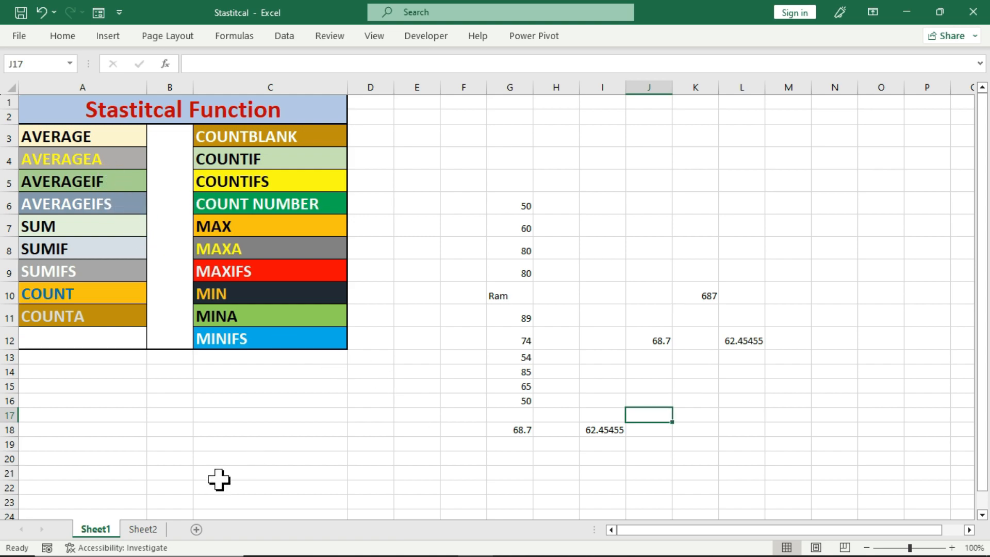
# Switch to Sheet2 and set the Unit value in D11 of the Bill Sheet to 1.
pyautogui.click(153, 530)
pyautogui.click(663, 327)
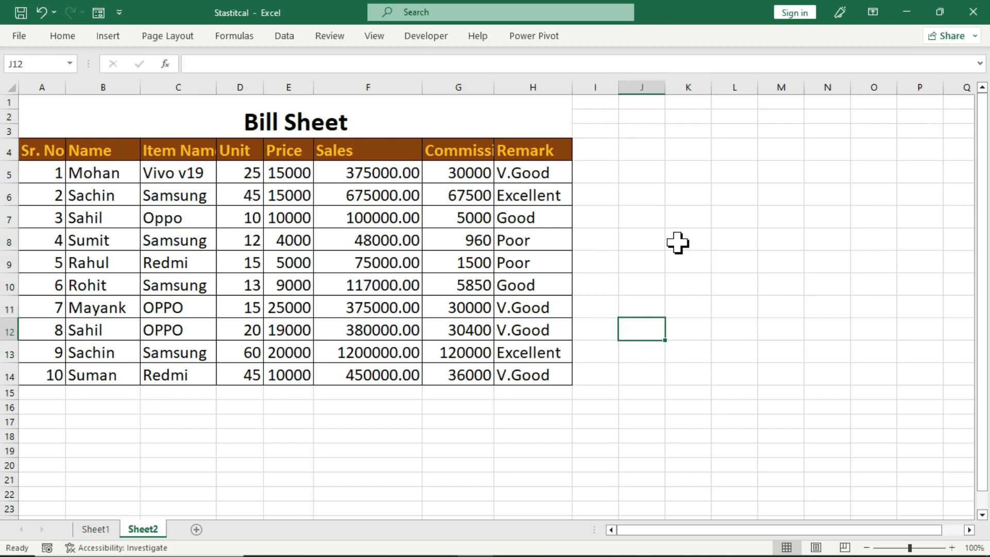
pyautogui.click(677, 263)
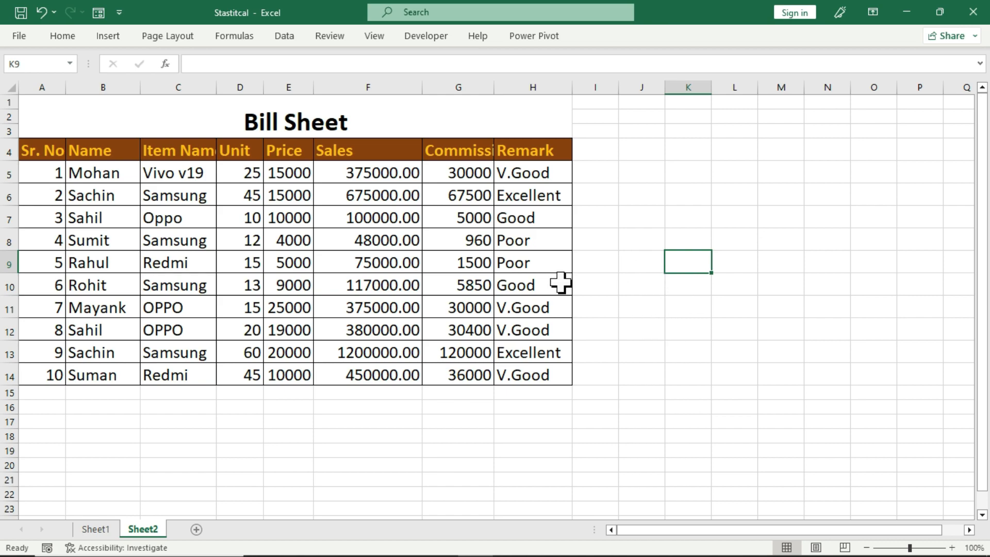
pyautogui.click(235, 354)
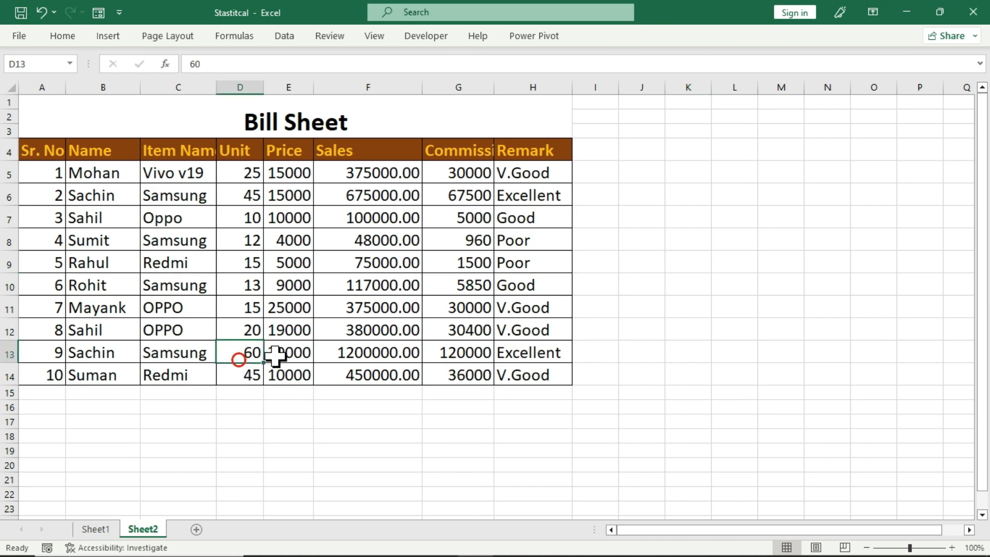
pyautogui.click(233, 312)
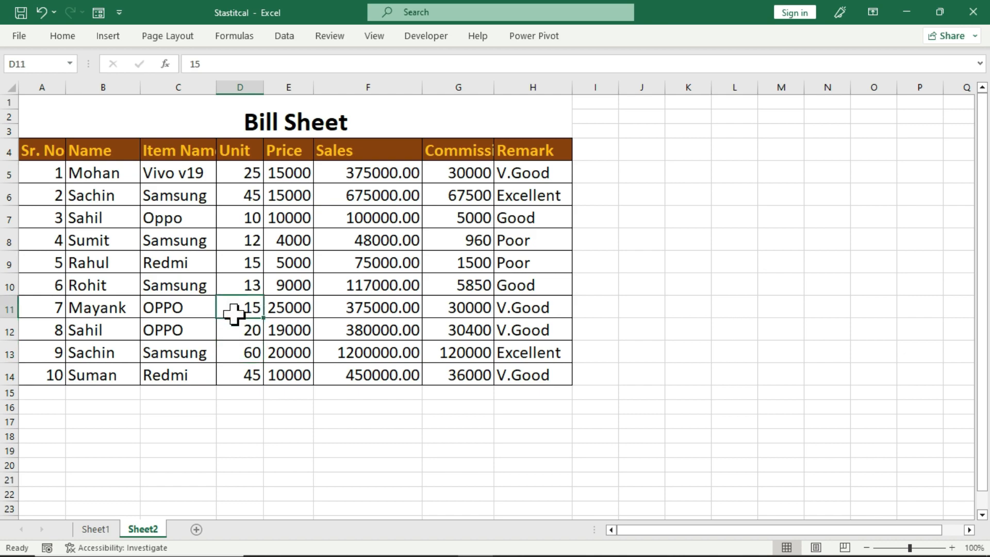
pyautogui.write('1')
pyautogui.press('Return')
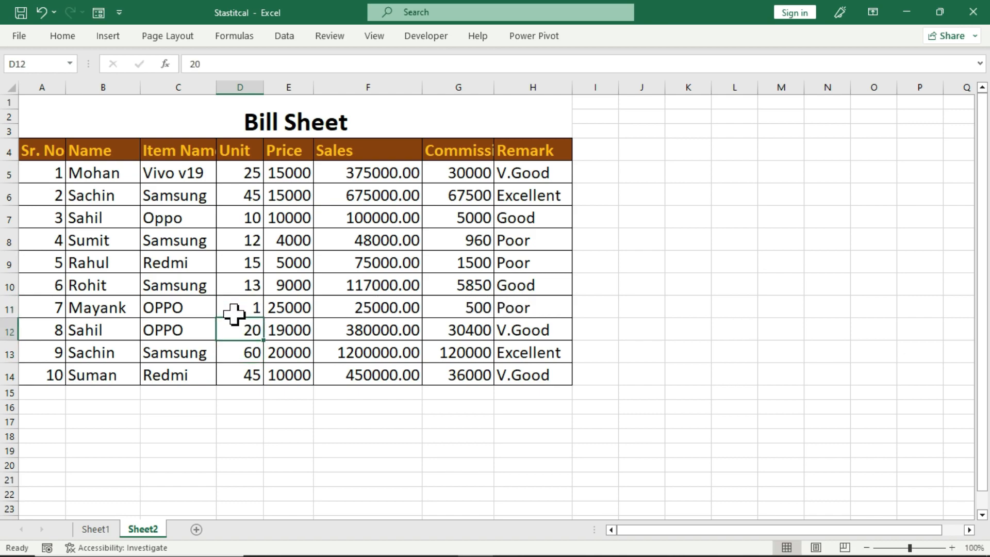
pyautogui.click(715, 305)
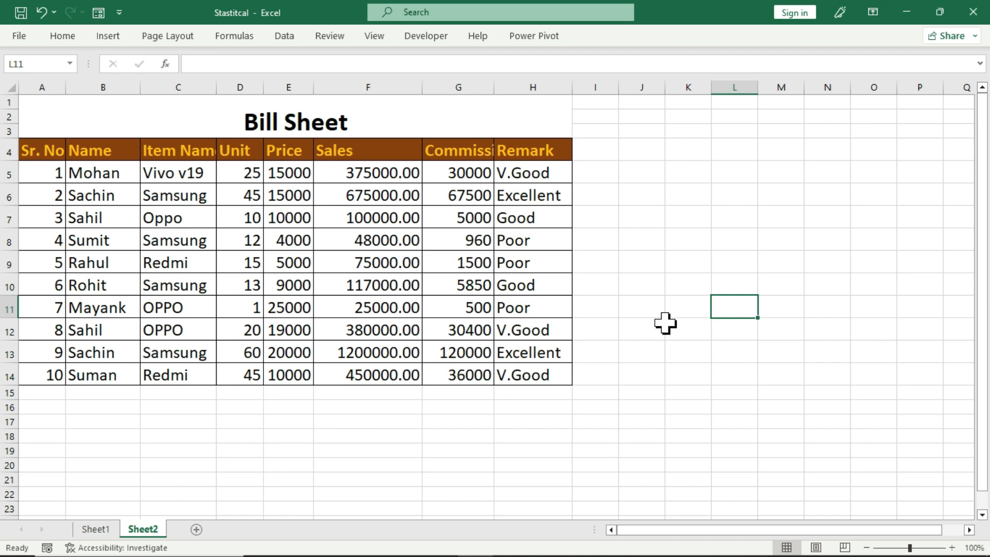
# Examine the Remark column H5:H14 of the Bill Sheet, especially the rows marked Poor.
pyautogui.moveTo(542, 169); pyautogui.dragTo(537, 365)
pyautogui.click(623, 309)
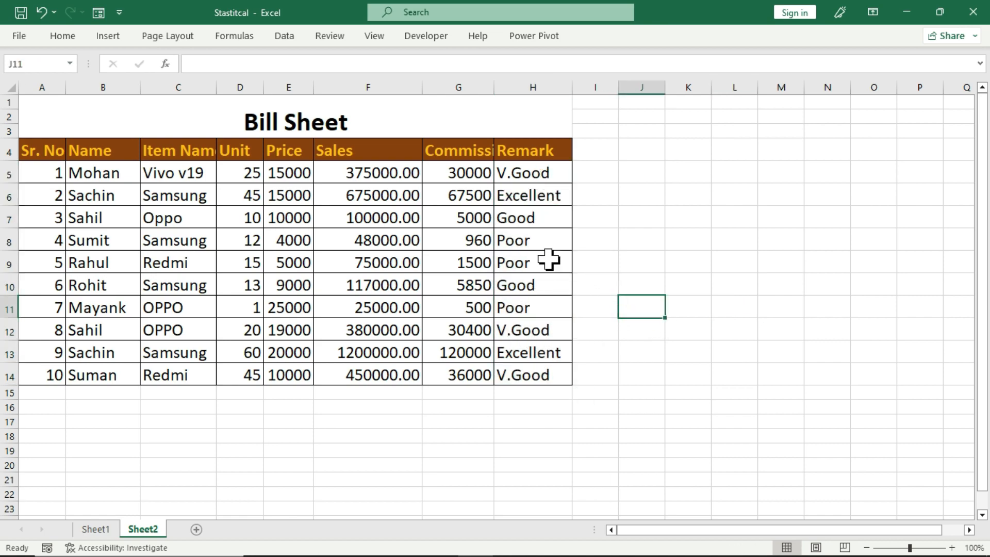
pyautogui.click(548, 244)
pyautogui.click(539, 265)
pyautogui.click(538, 307)
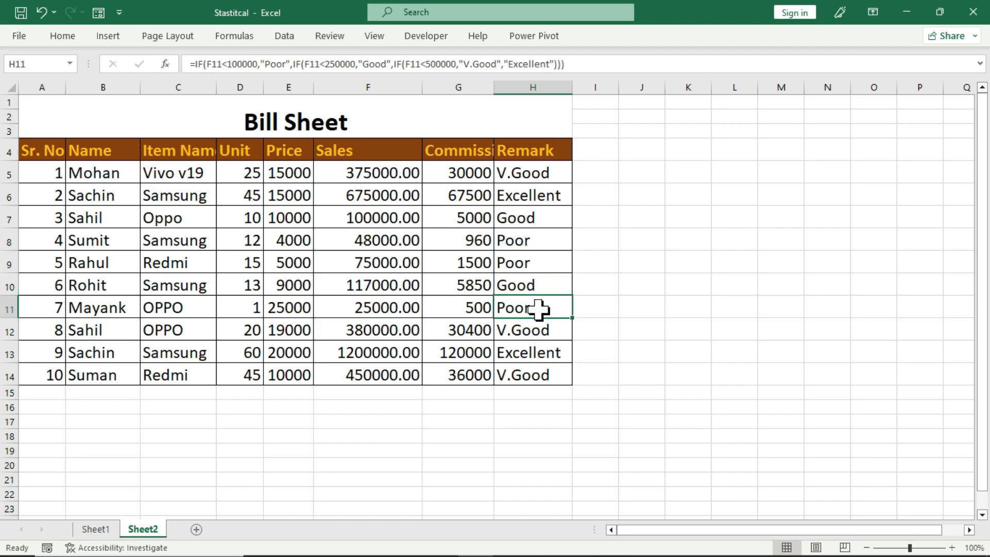
pyautogui.moveTo(536, 238); pyautogui.dragTo(537, 310)
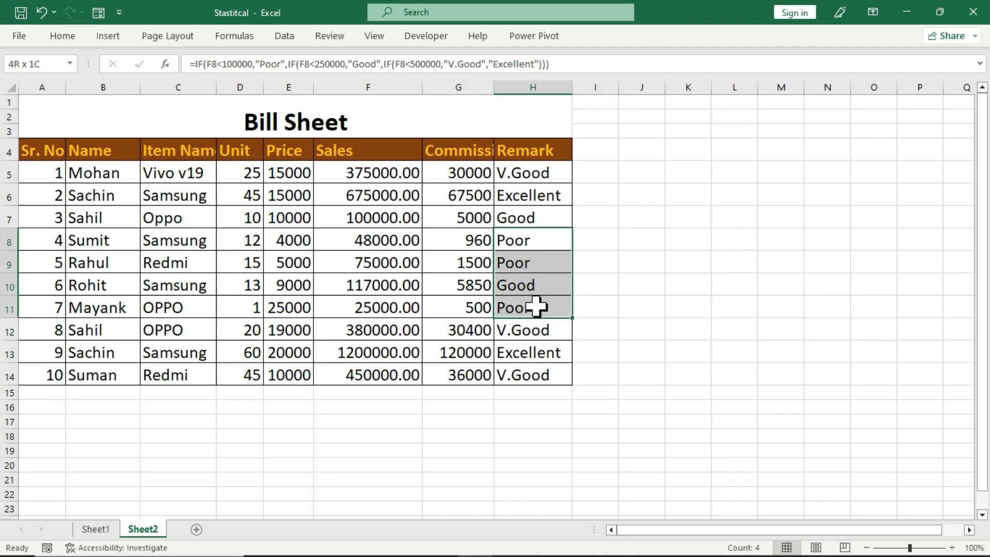
# Review the Commission values of the Poor rows in G8:G11 and enter the label Poor in J10.
pyautogui.click(632, 259)
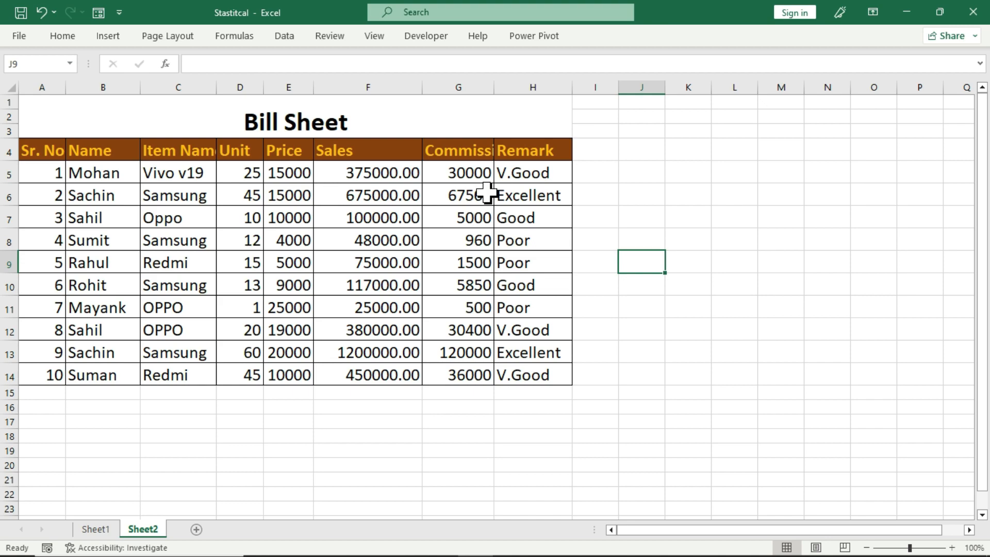
pyautogui.moveTo(453, 242); pyautogui.dragTo(453, 308)
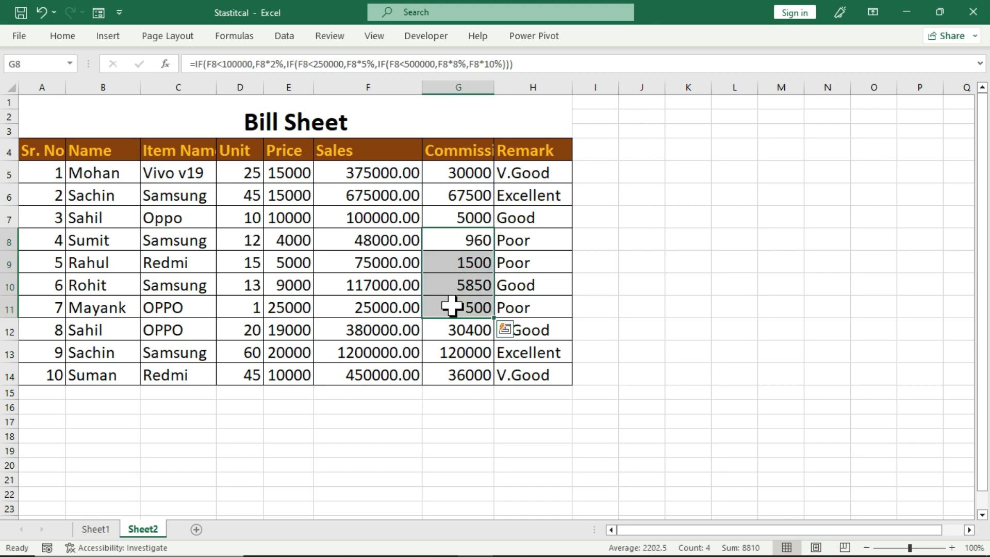
pyautogui.click(472, 241)
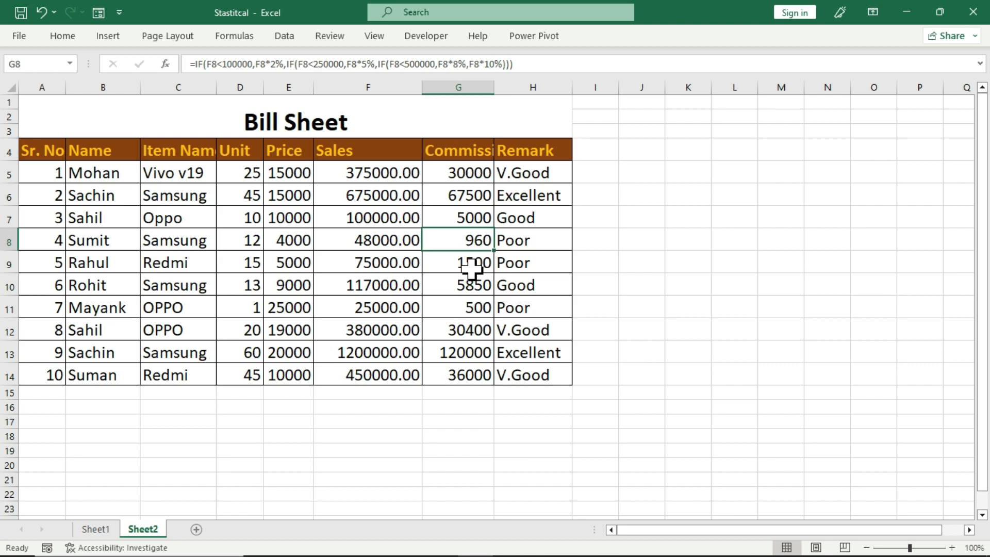
pyautogui.click(635, 284)
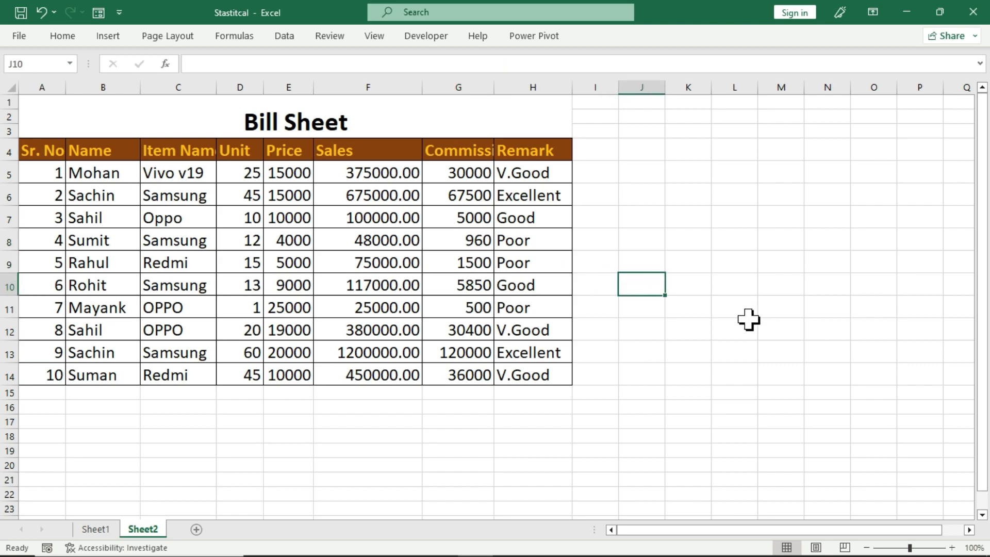
pyautogui.write('Poor')
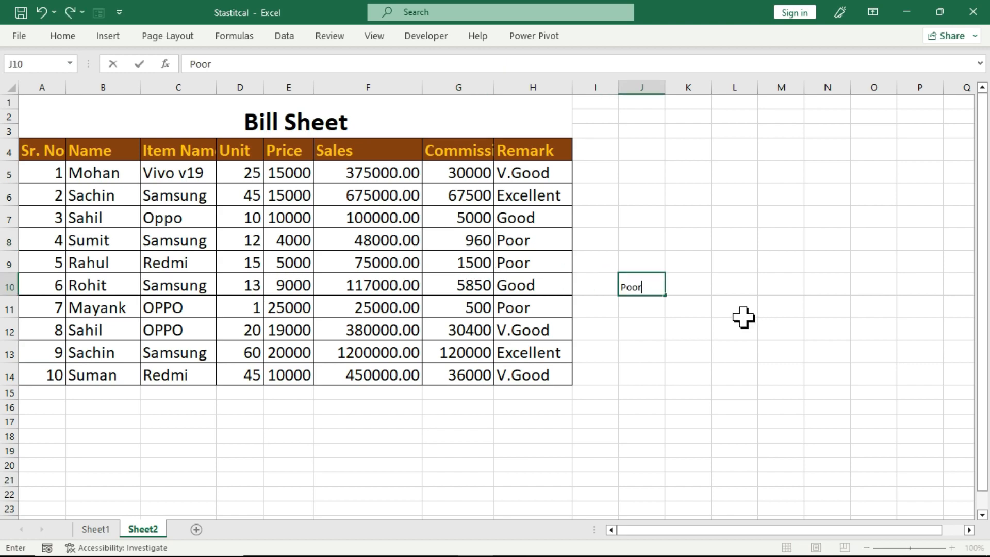
pyautogui.press('Return')
pyautogui.press('Up')
pyautogui.press('Right')
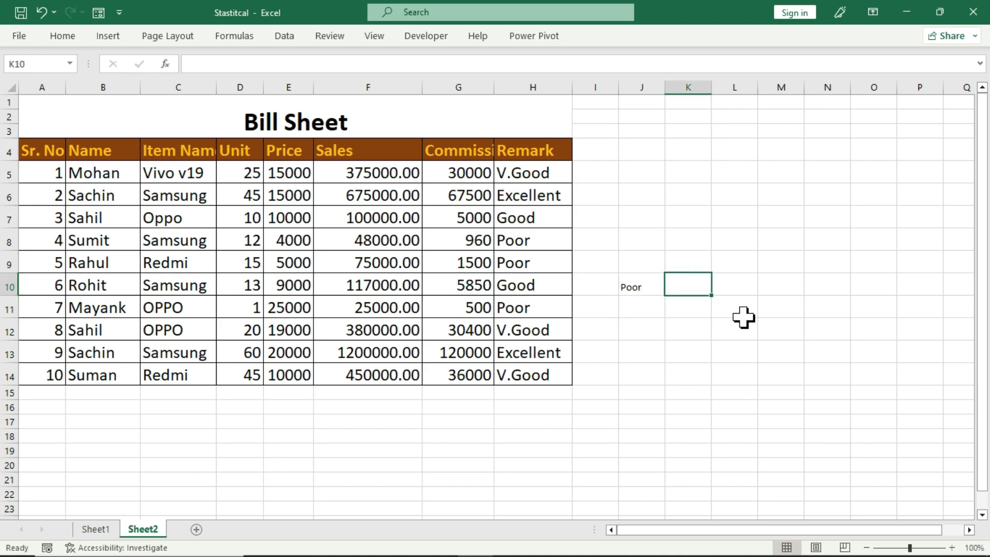
# Calculate the average commission of the Poor rows in K10 with =AVERAGEIF(H5:H14,"Poor",G5:G14).
pyautogui.write('=av')
pyautogui.press('Down')
pyautogui.press('Down')
pyautogui.press('Down')
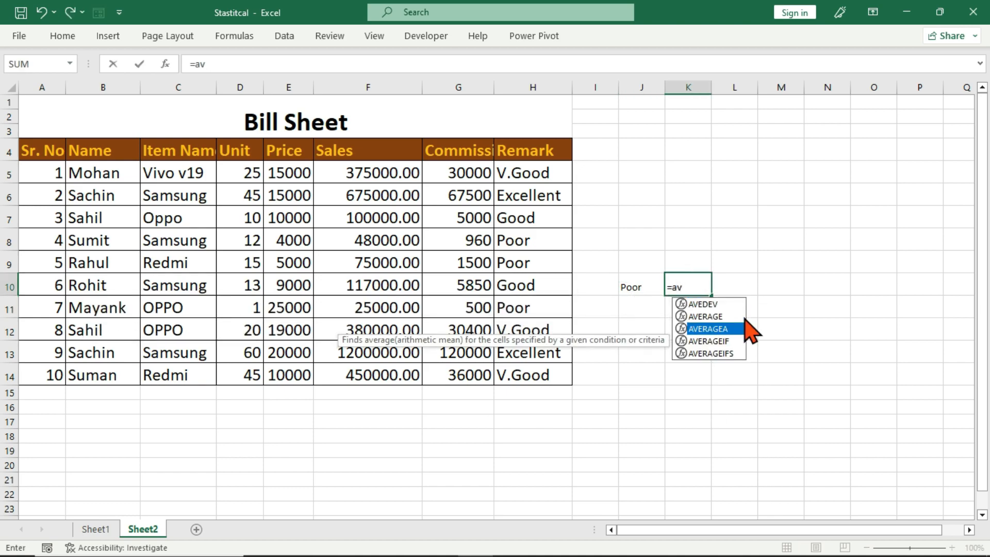
pyautogui.press('Tab')
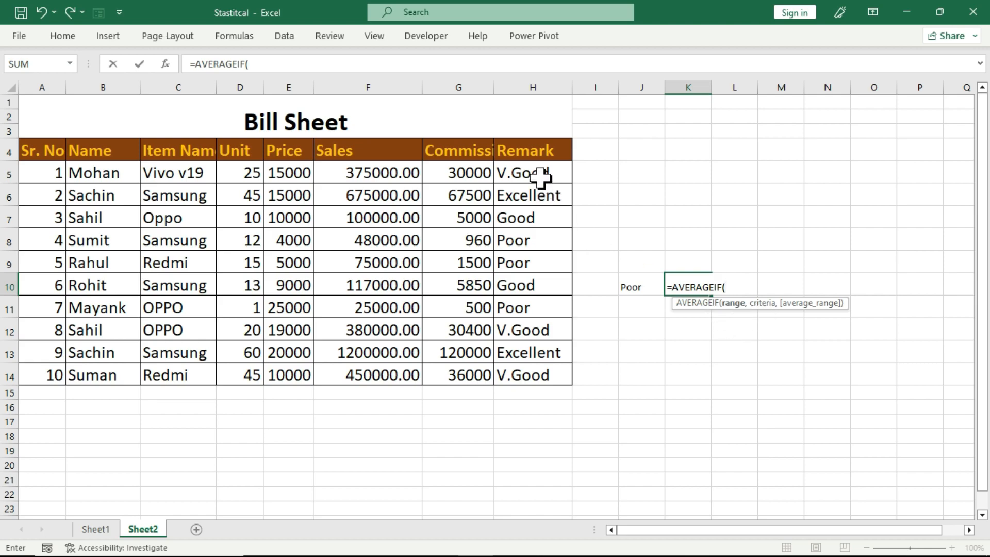
pyautogui.moveTo(539, 178); pyautogui.dragTo(531, 370)
pyautogui.write(',')
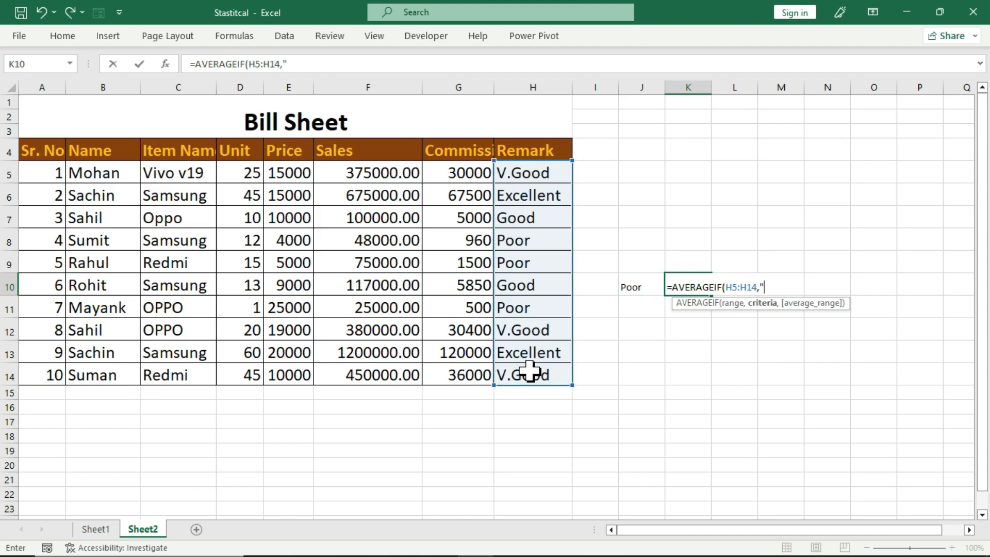
pyautogui.write('"Poor",')
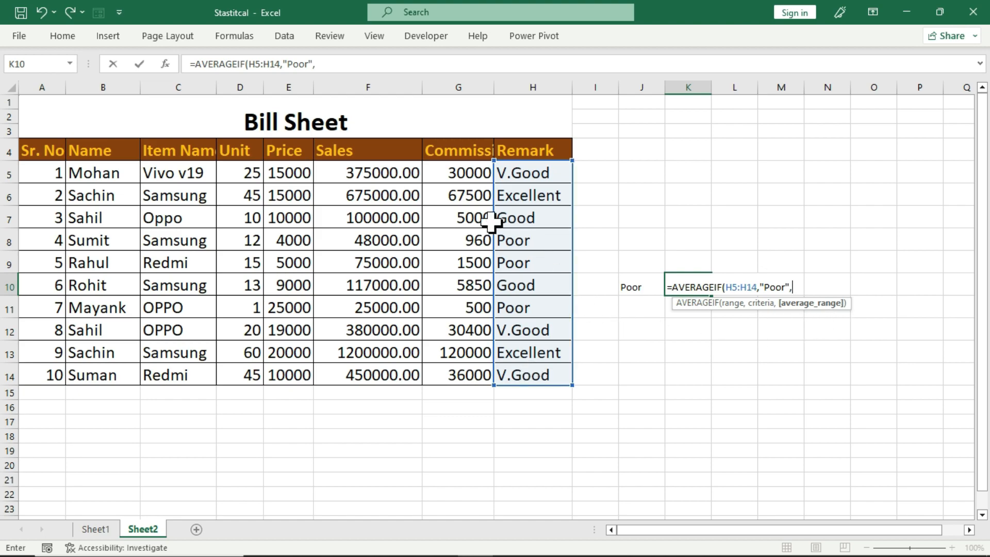
pyautogui.moveTo(459, 173); pyautogui.dragTo(461, 371)
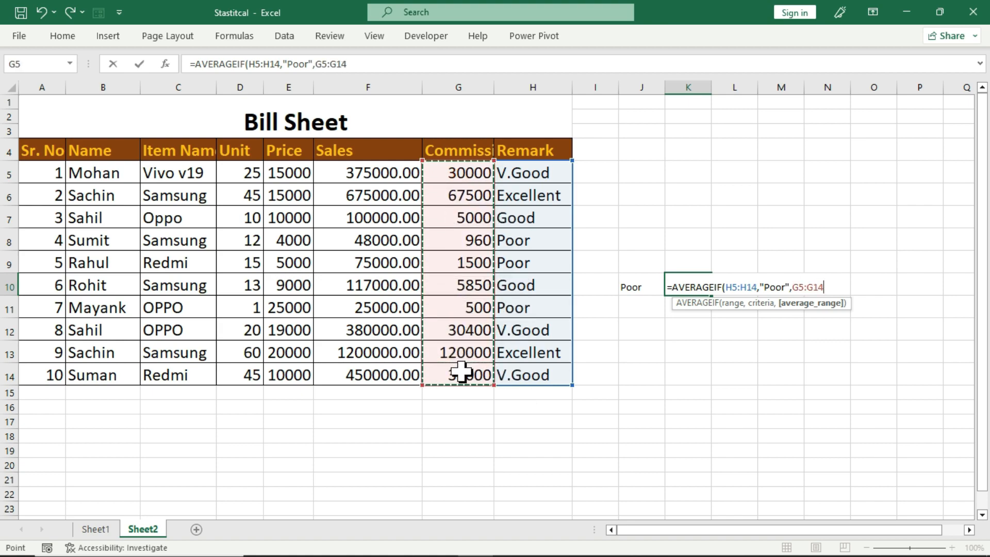
pyautogui.write(')')
pyautogui.press('Return')
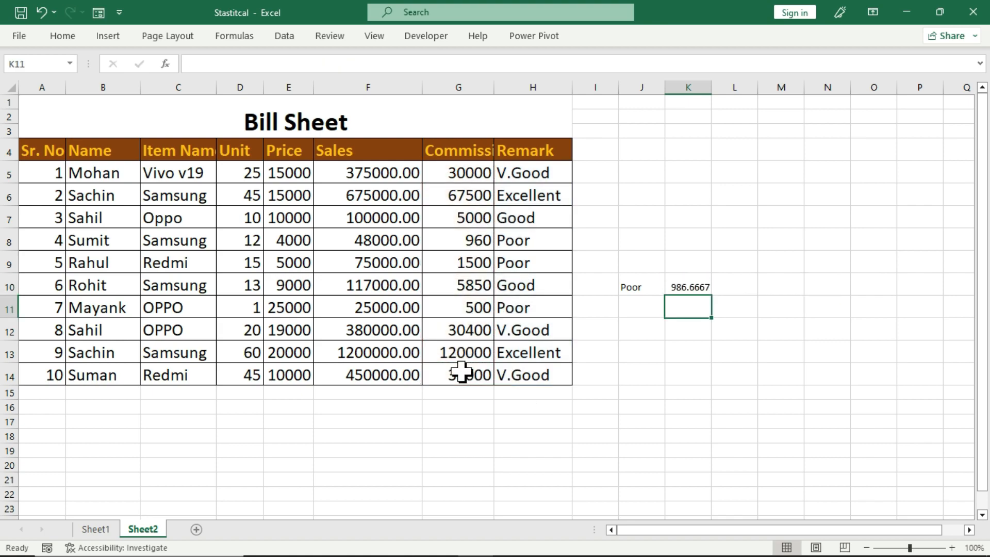
pyautogui.press('Up')
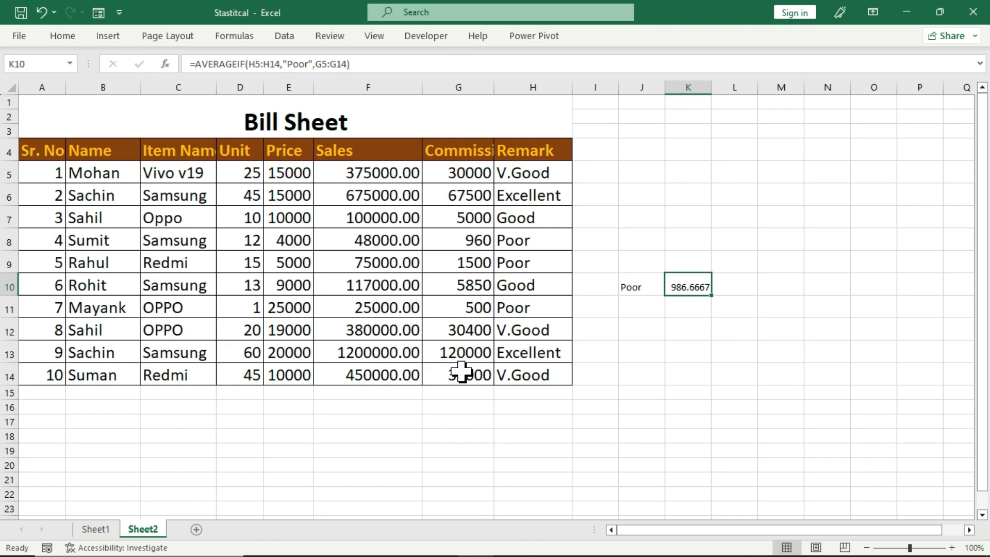
# Check the Poor commissions in G8, G9 and G11 by calculating their average manually in K12 with =2960/3.
pyautogui.click(450, 240)
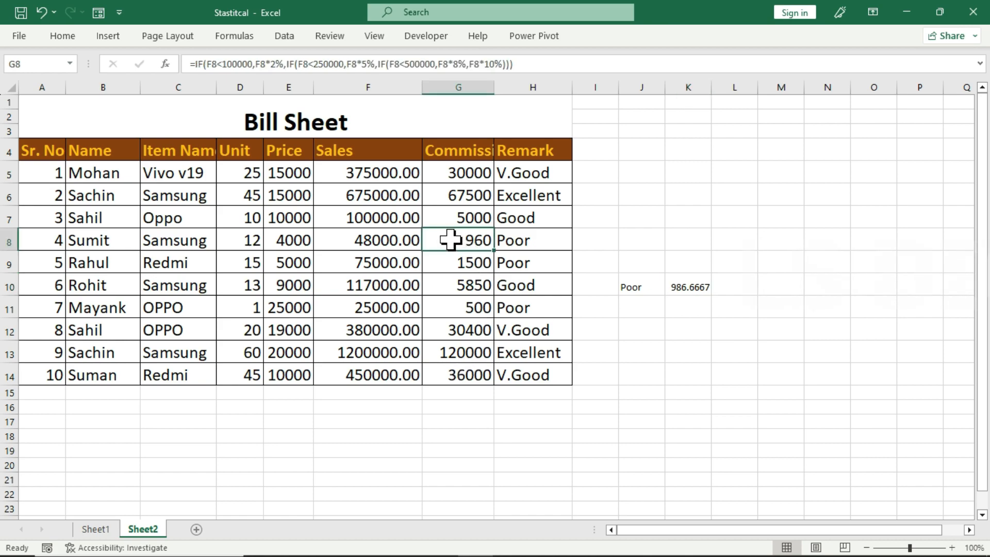
pyautogui.click(449, 262)
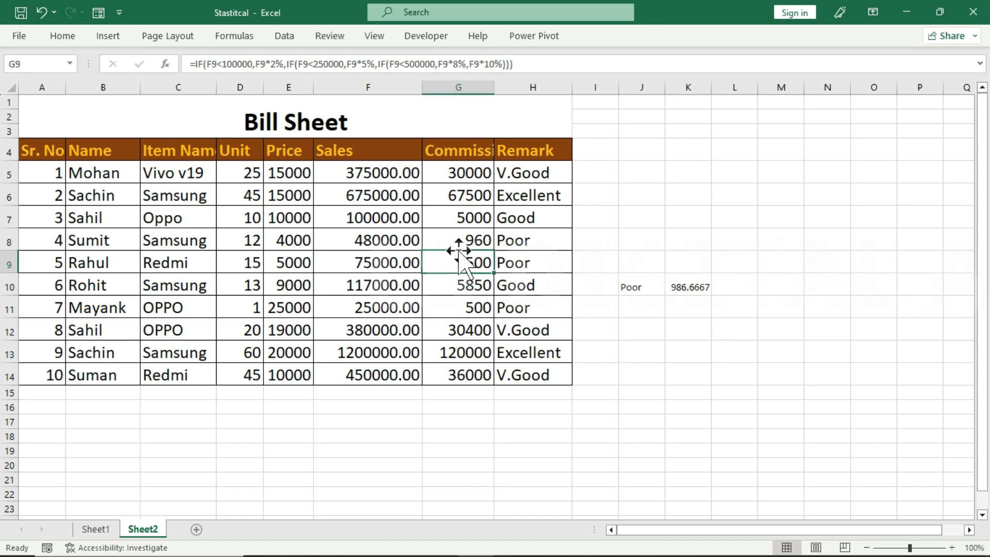
pyautogui.click(460, 309)
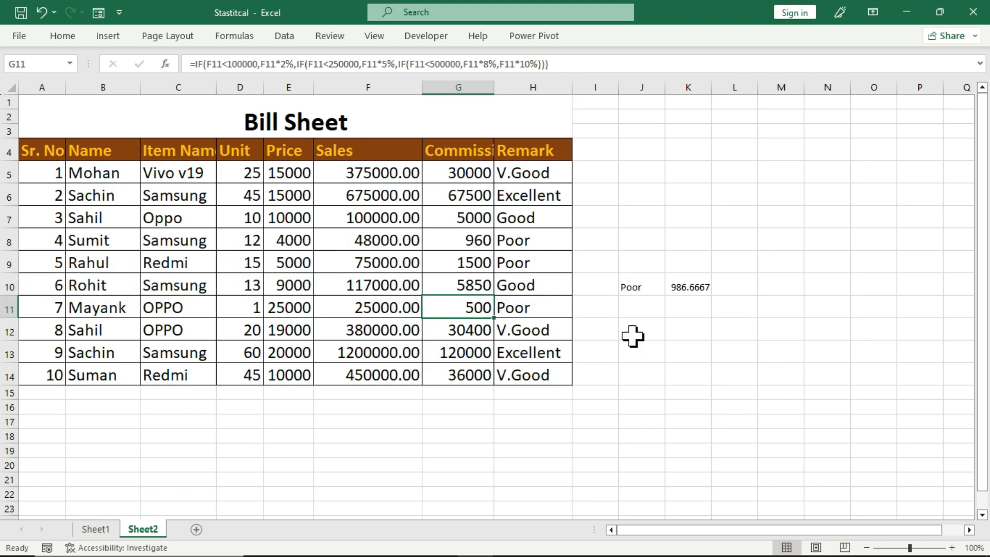
pyautogui.click(688, 333)
pyautogui.write('=')
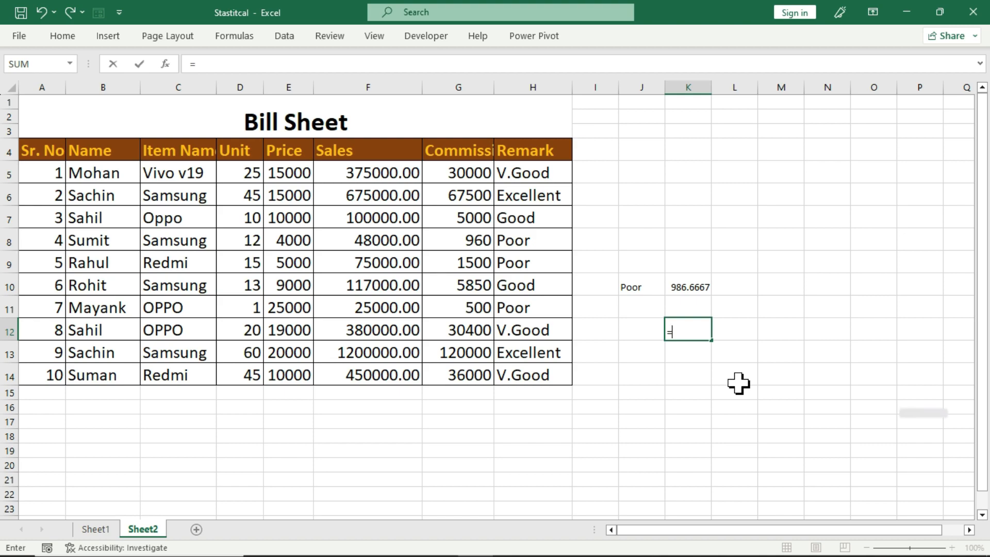
pyautogui.write('2960/3')
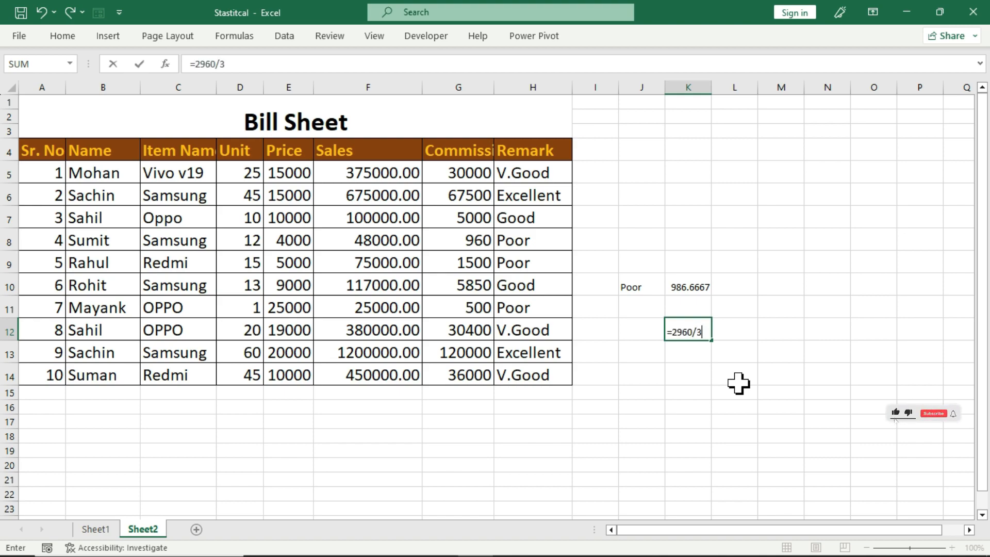
pyautogui.press('Return')
pyautogui.click(704, 332)
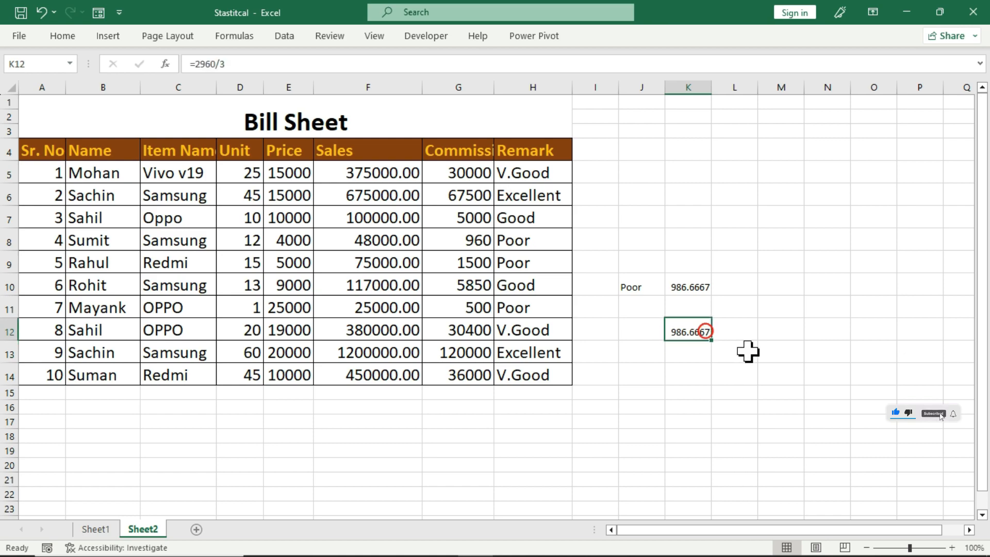
# Compare the Poor remarks and their commissions in rows 8, 9 and 11 with the averages in K10 and K12.
pyautogui.click(547, 265)
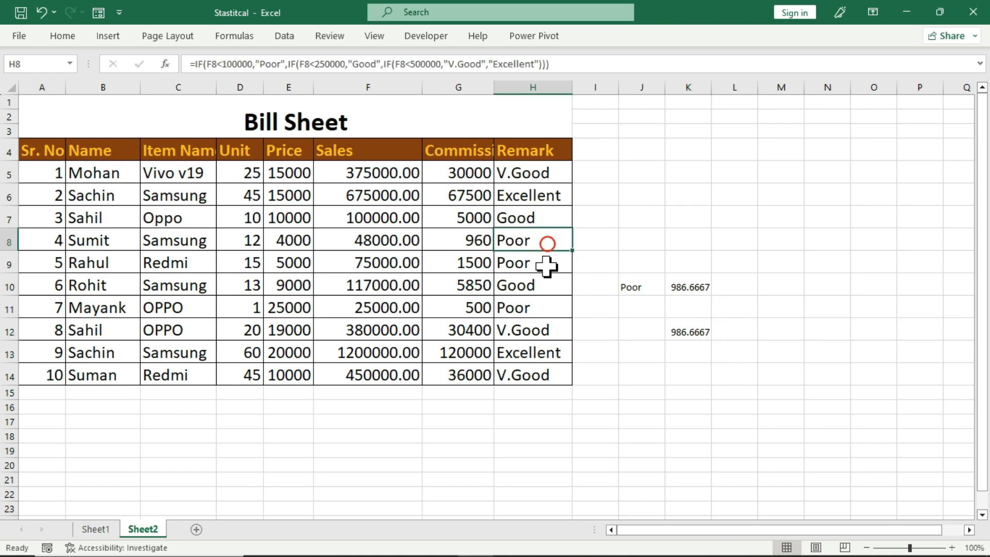
pyautogui.click(551, 309)
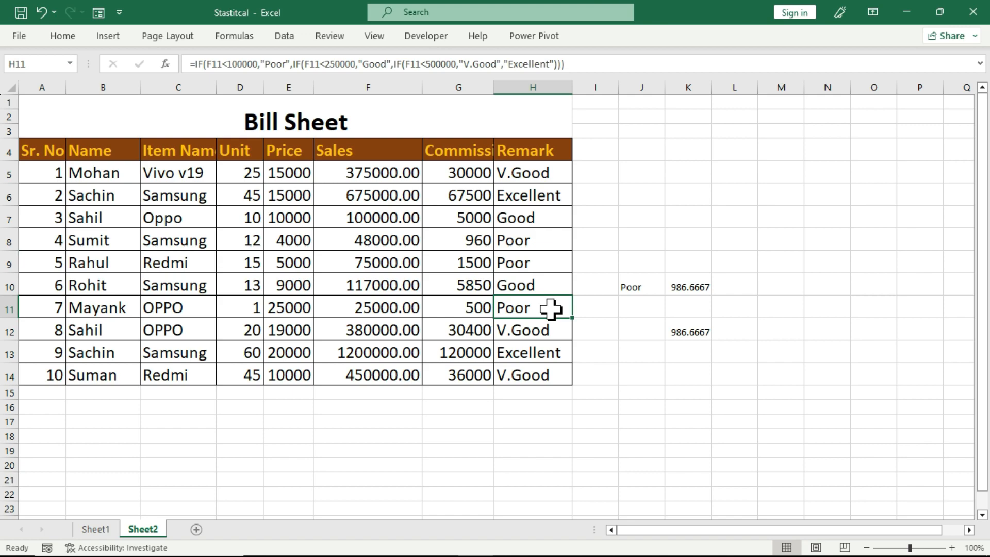
pyautogui.click(548, 263)
pyautogui.click(549, 240)
pyautogui.click(466, 239)
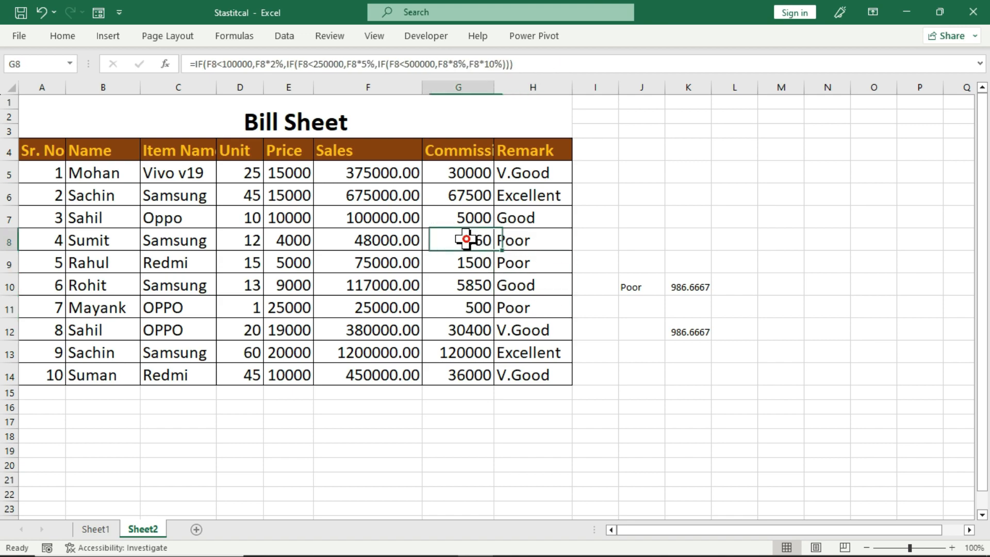
pyautogui.click(457, 260)
pyautogui.click(461, 306)
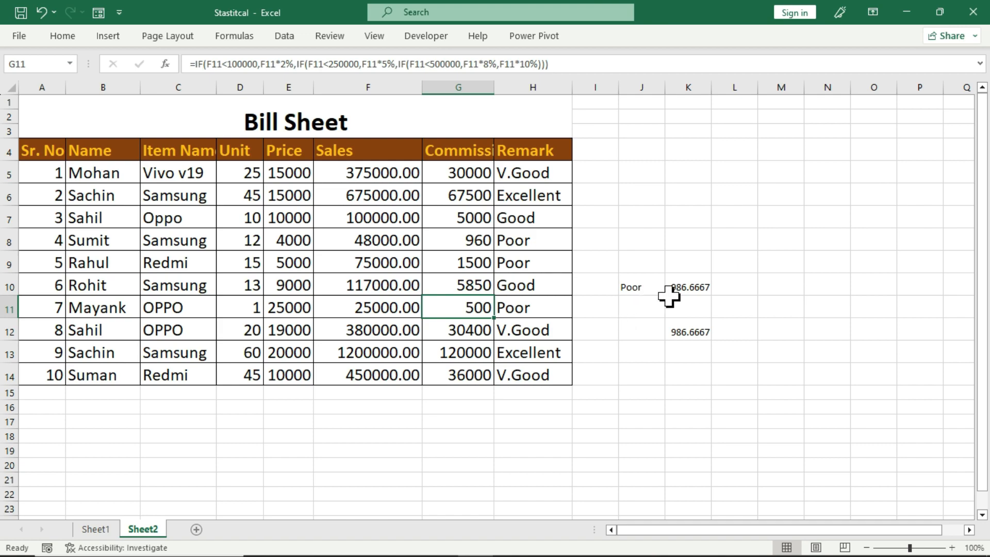
pyautogui.click(690, 288)
pyautogui.click(688, 334)
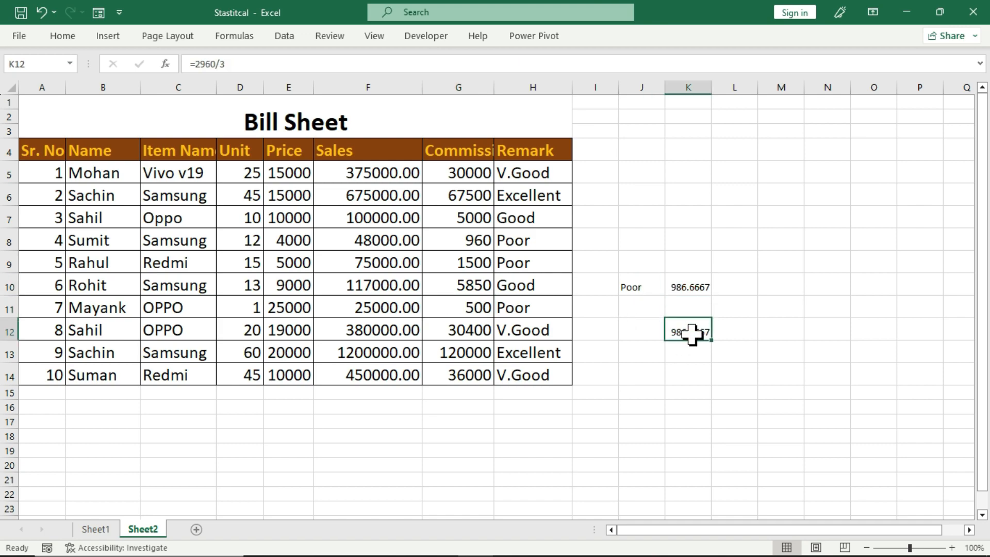
# Clear the manual calculation in K12 and the label and AVERAGEIF formula in J10:K10.
pyautogui.press('Delete')
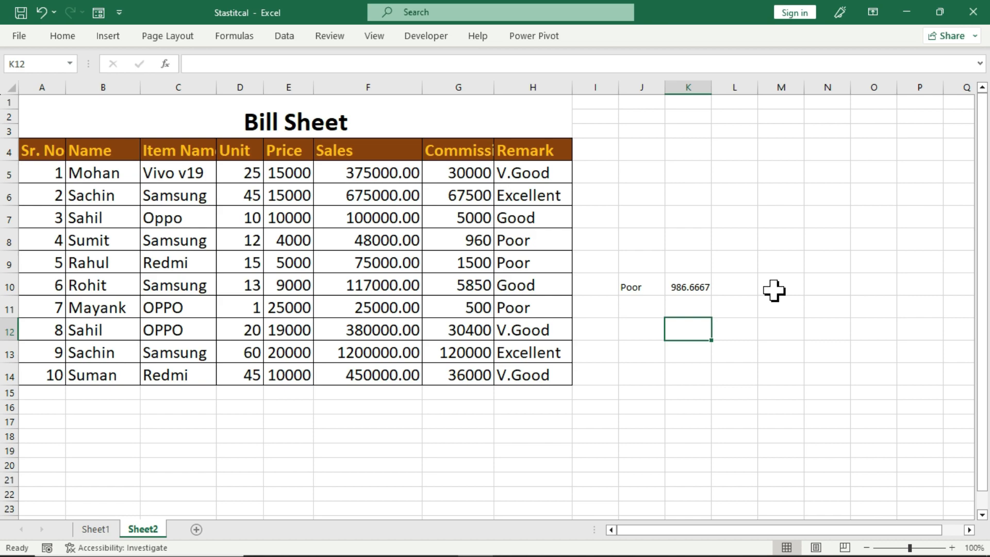
pyautogui.moveTo(634, 287); pyautogui.dragTo(696, 286)
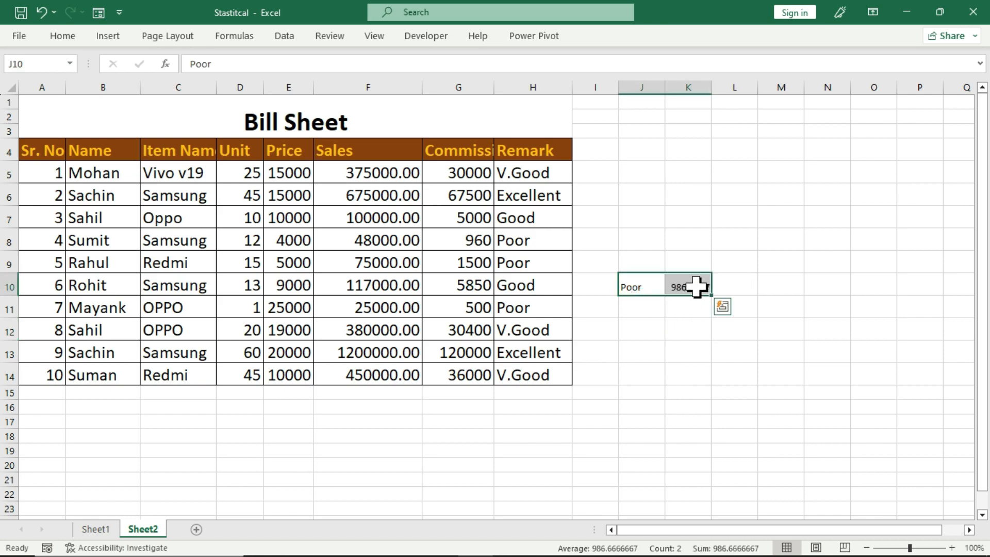
pyautogui.press('Delete')
pyautogui.click(659, 328)
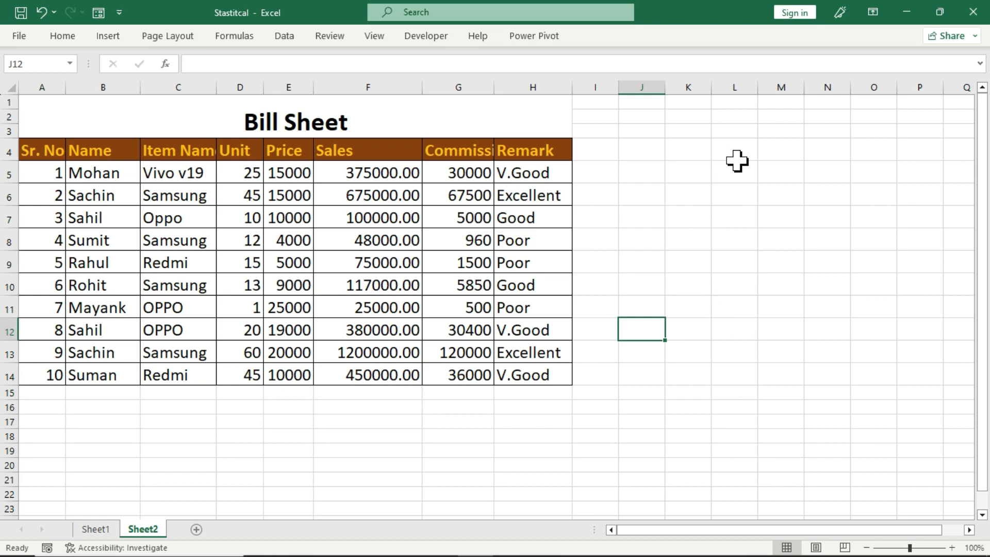
# Examine the Name and Item Name entries in rows 6, 8, 10 and 13 for the repeated name and Samsung, plus the Unit in D6.
pyautogui.click(82, 196)
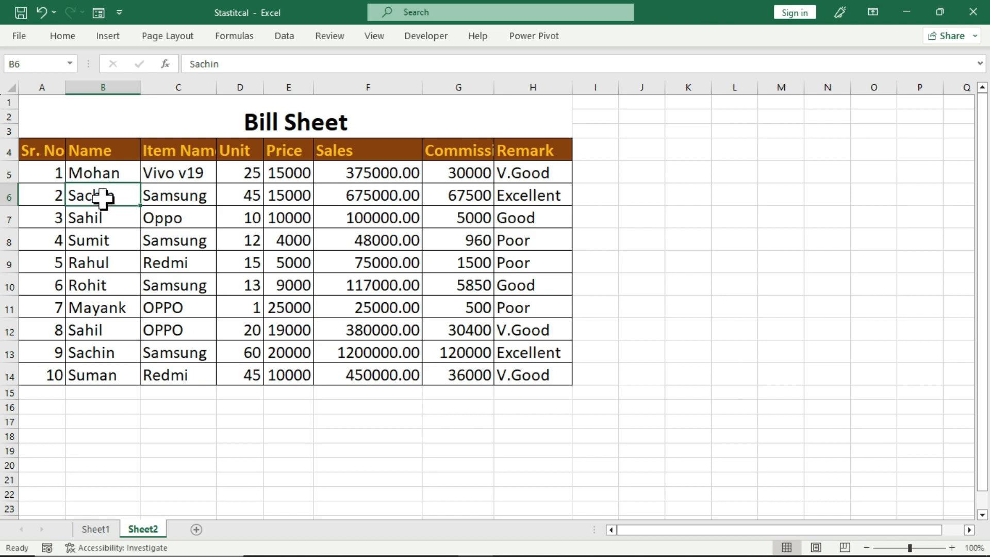
pyautogui.click(103, 354)
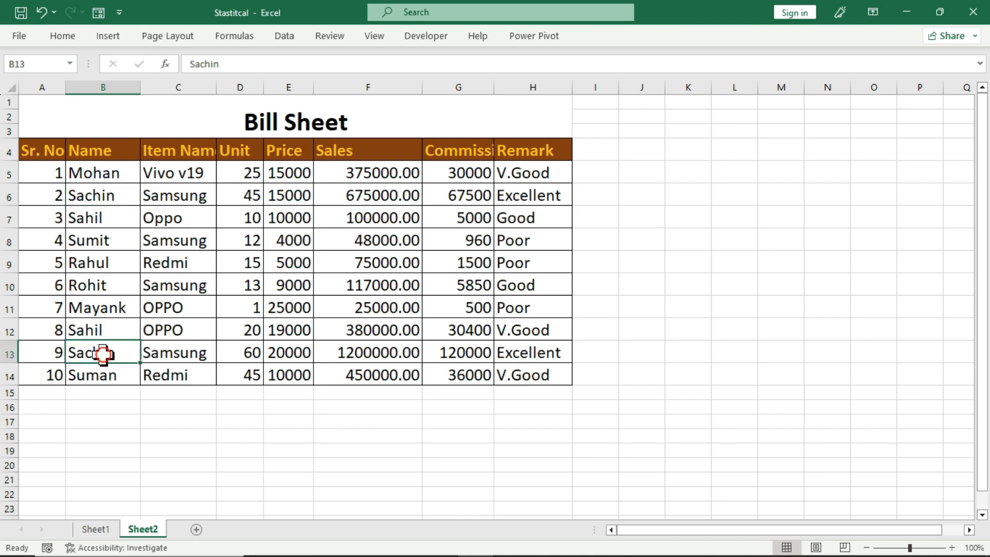
pyautogui.click(93, 196)
pyautogui.click(186, 197)
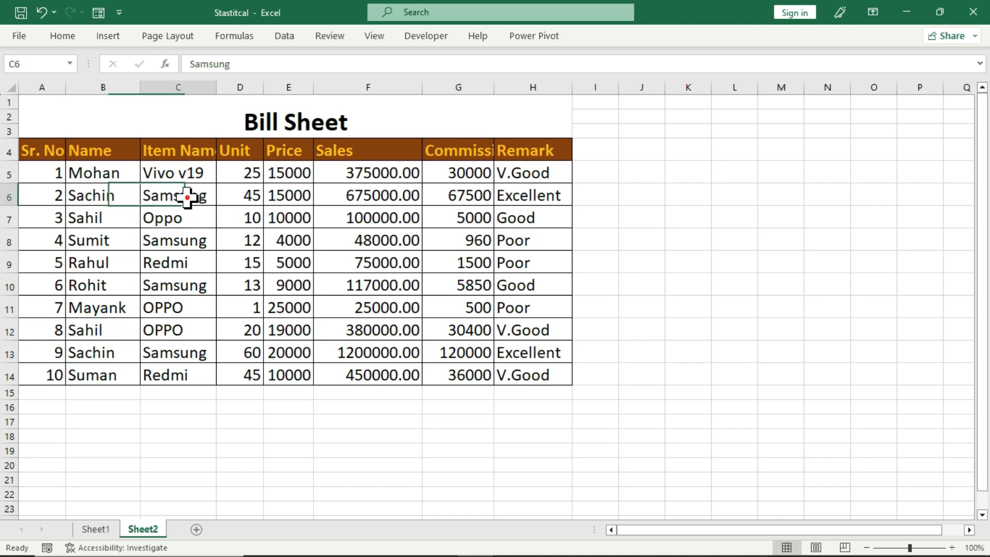
pyautogui.press('Left')
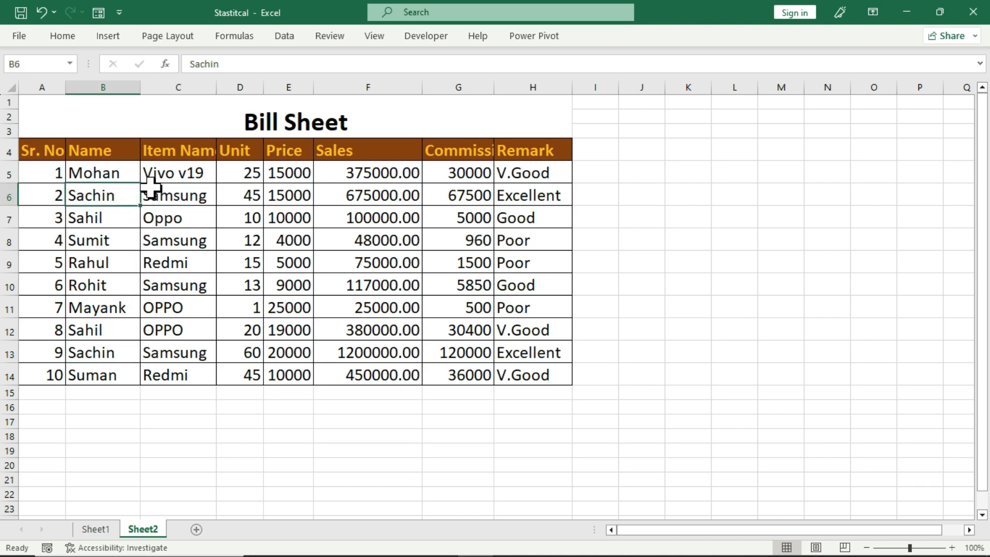
pyautogui.click(178, 197)
pyautogui.click(90, 241)
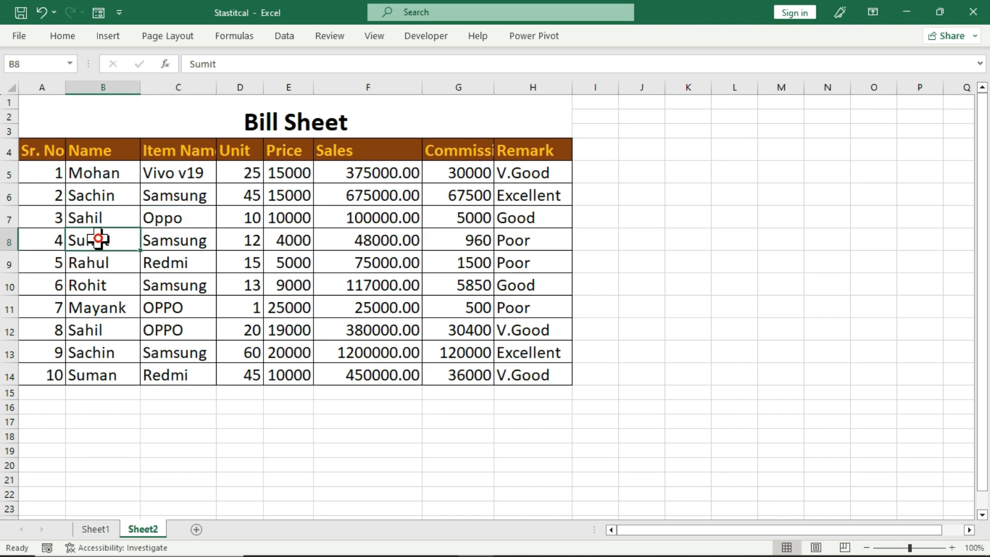
pyautogui.click(92, 288)
pyautogui.click(168, 285)
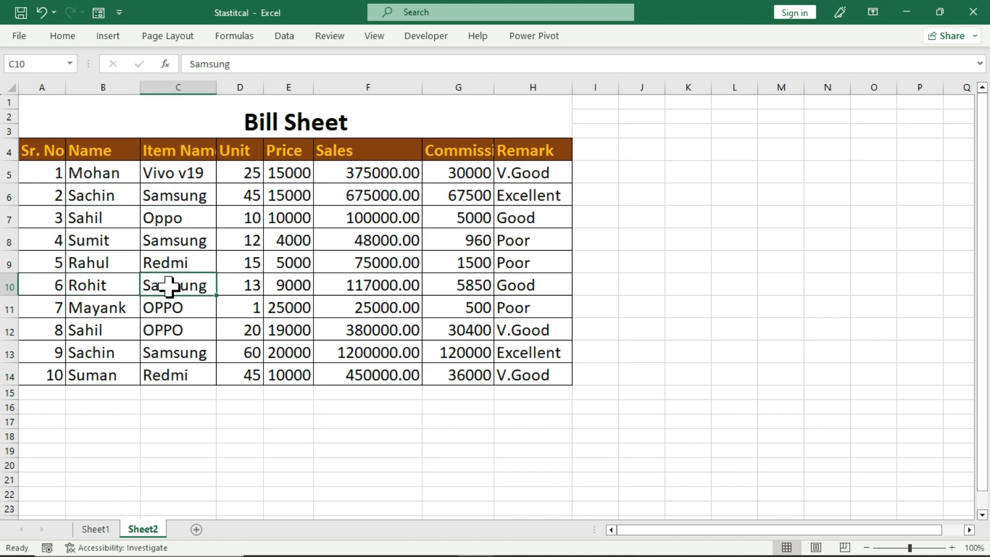
pyautogui.click(90, 353)
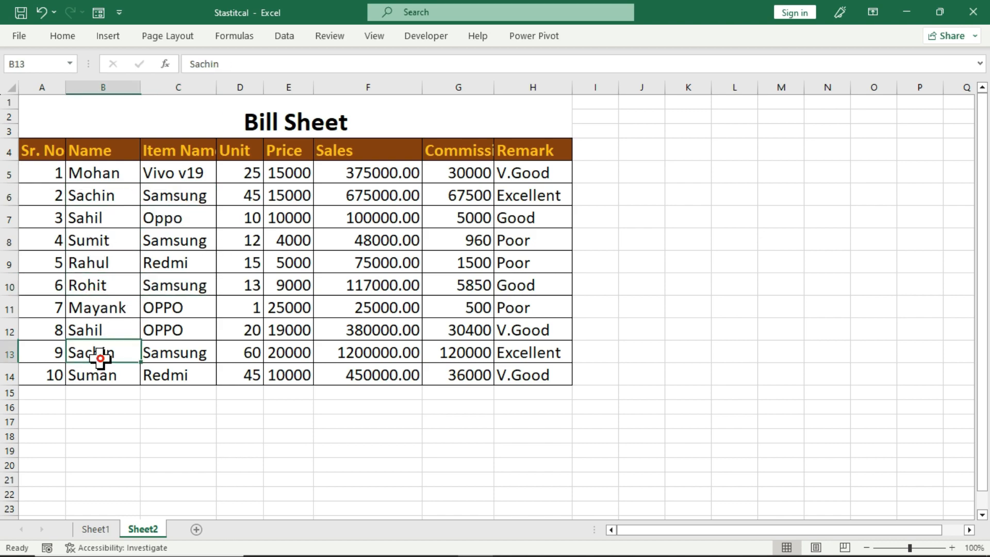
pyautogui.click(106, 198)
pyautogui.click(159, 195)
pyautogui.click(239, 196)
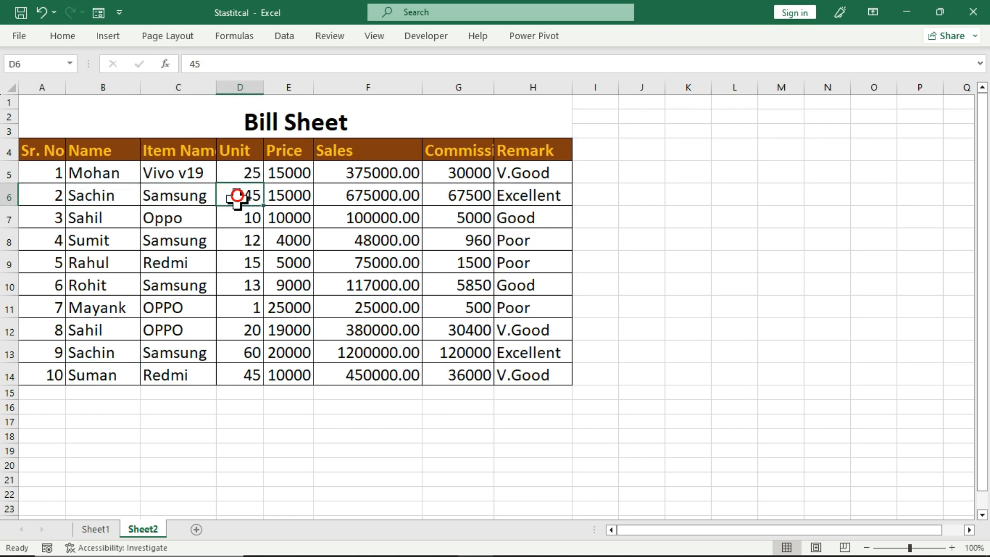
# Label the averaging conditions with the name from B6 in J7, Samsung in J9 and Unit in J11.
pyautogui.click(231, 338)
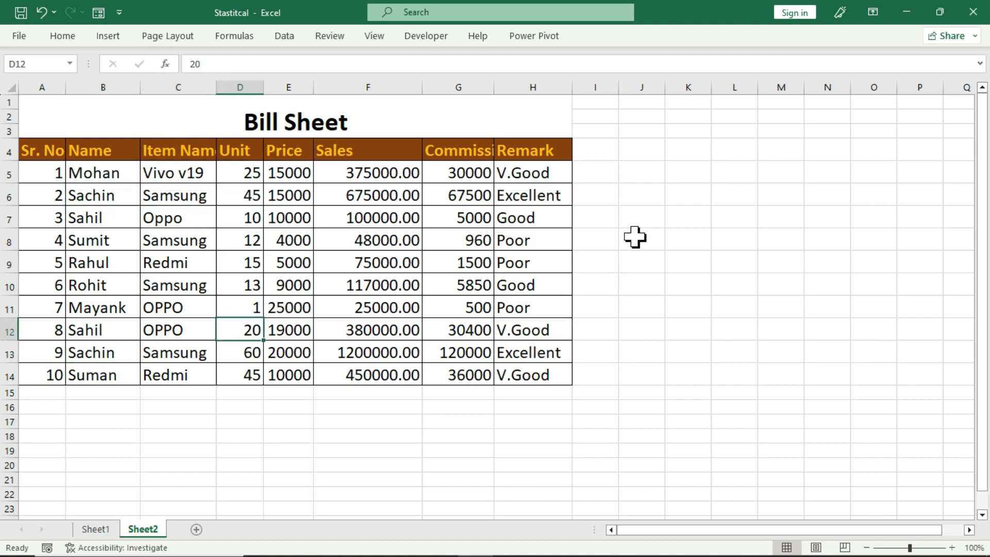
pyautogui.click(638, 219)
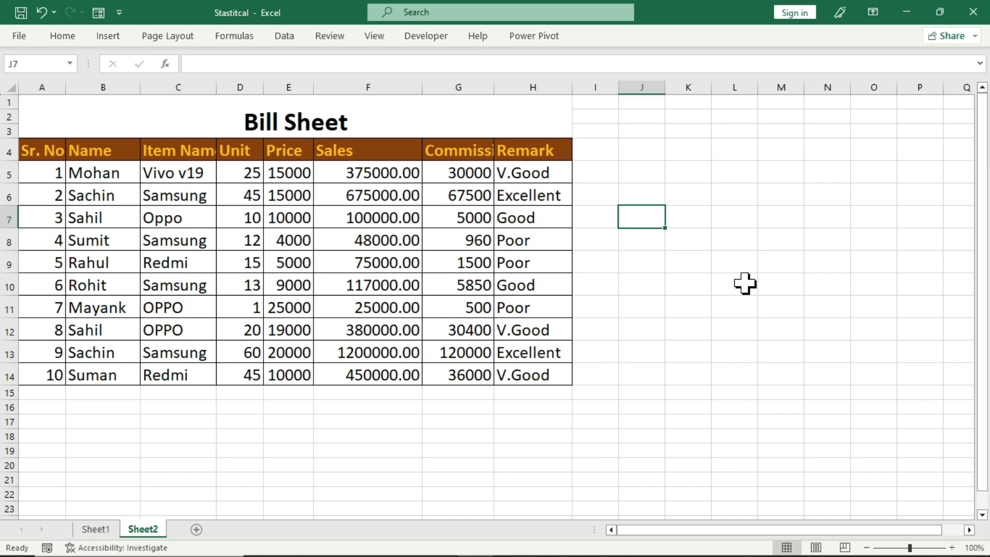
pyautogui.write('Sachin')
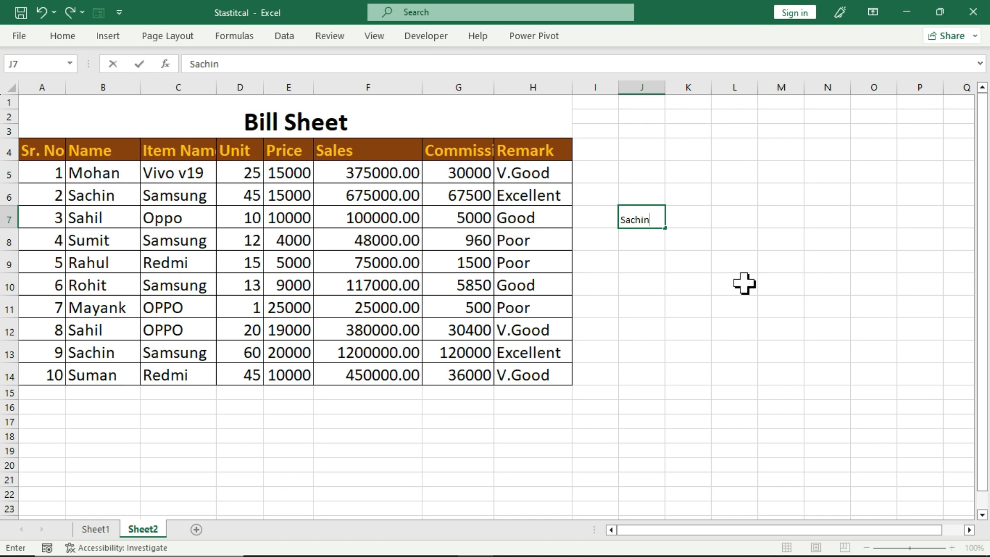
pyautogui.press('Return')
pyautogui.press('Return')
pyautogui.write('Samsu')
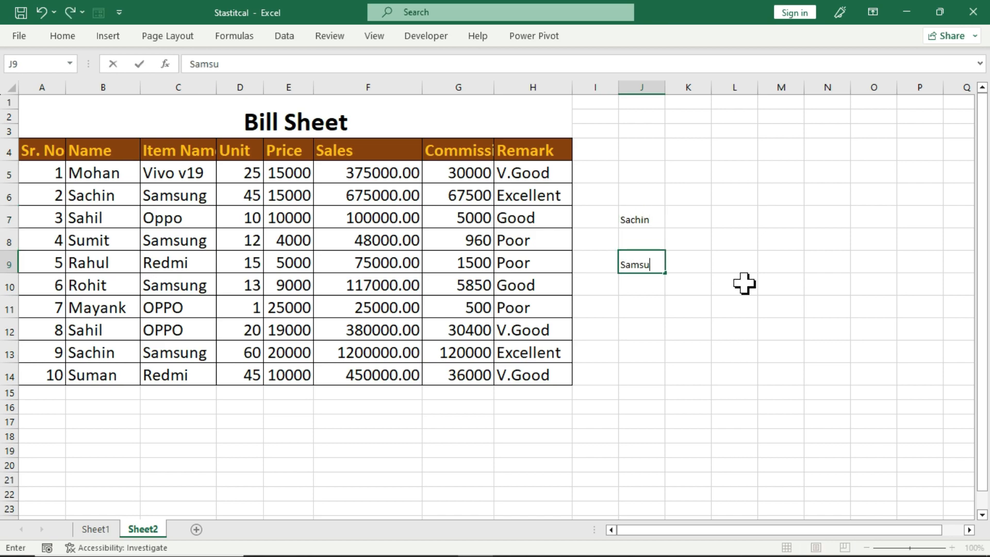
pyautogui.write('ng')
pyautogui.press('Return')
pyautogui.press('Return')
pyautogui.write('U')
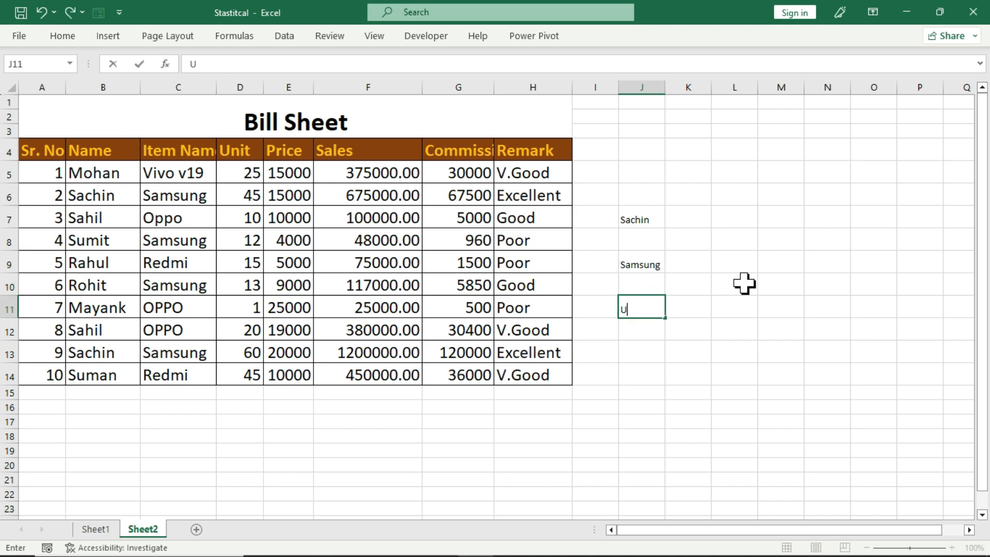
pyautogui.write('nit')
pyautogui.press('Return')
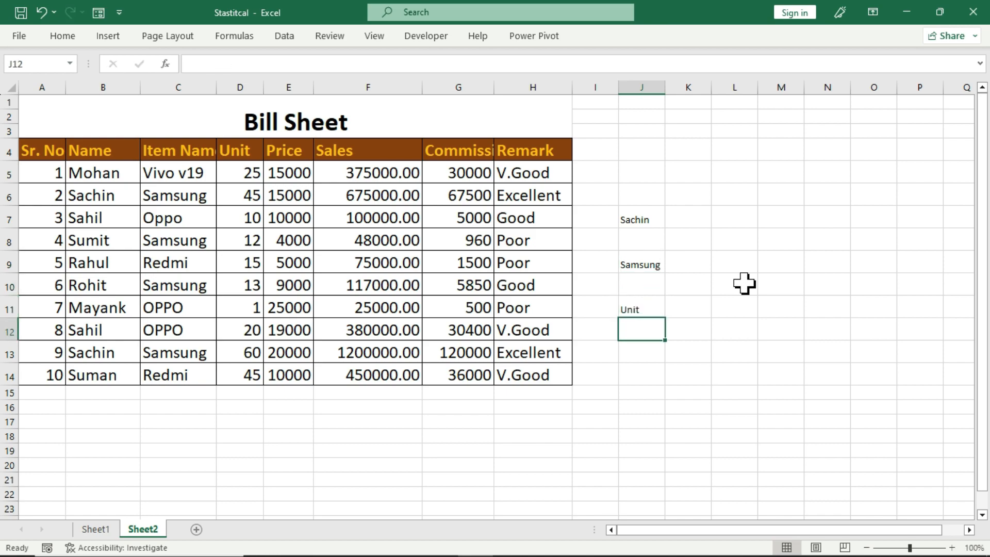
# Start an AVERAGEIFS formula in K11 averaging D5:D14, with B5:B14 matching the name from B6 as the first condition.
pyautogui.click(698, 309)
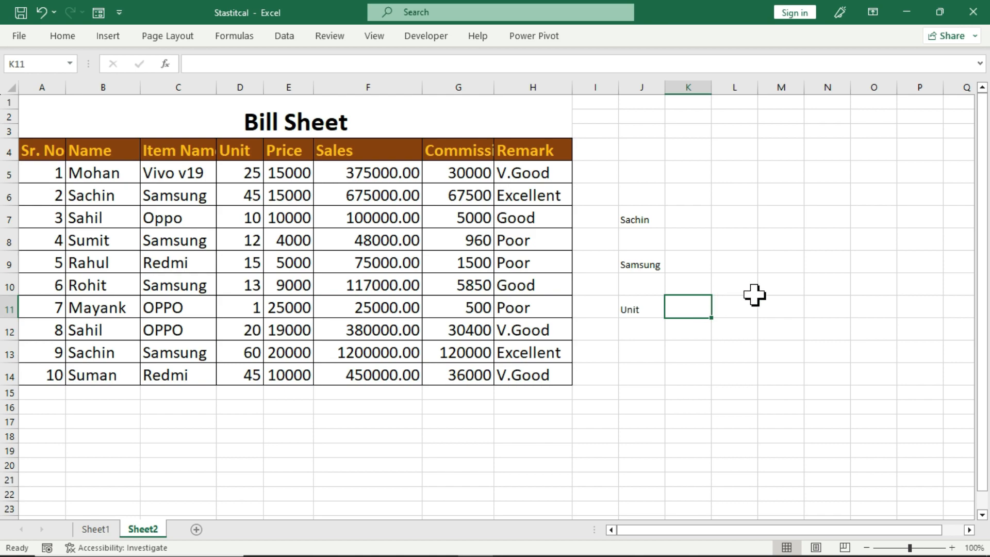
pyautogui.write('=av')
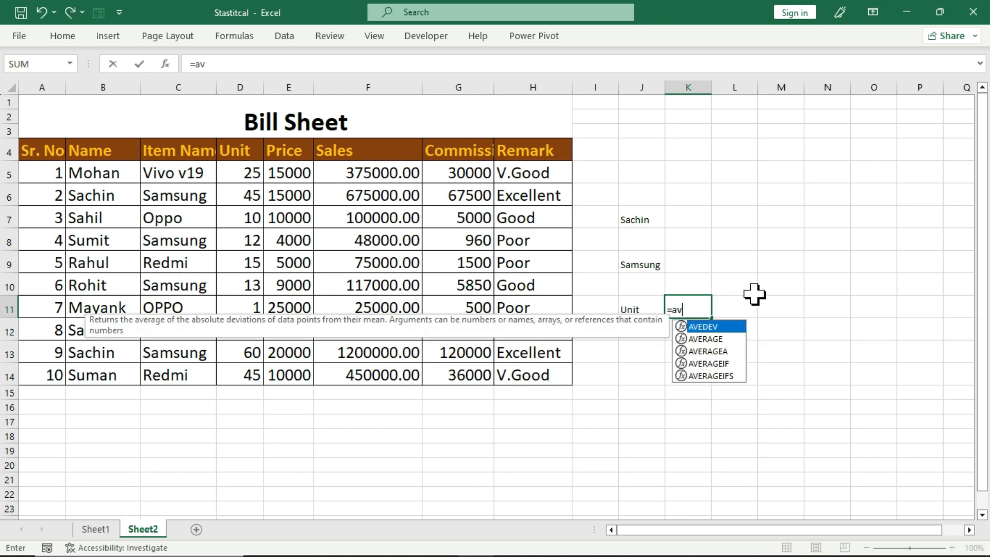
pyautogui.press('Down')
pyautogui.press('Down')
pyautogui.press('Down')
pyautogui.press('Tab')
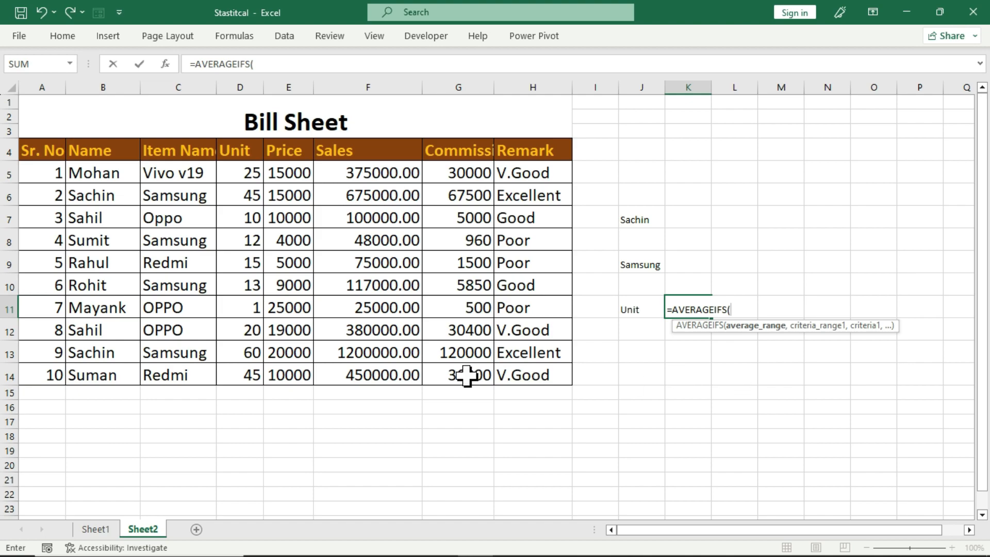
pyautogui.moveTo(238, 172); pyautogui.dragTo(236, 372)
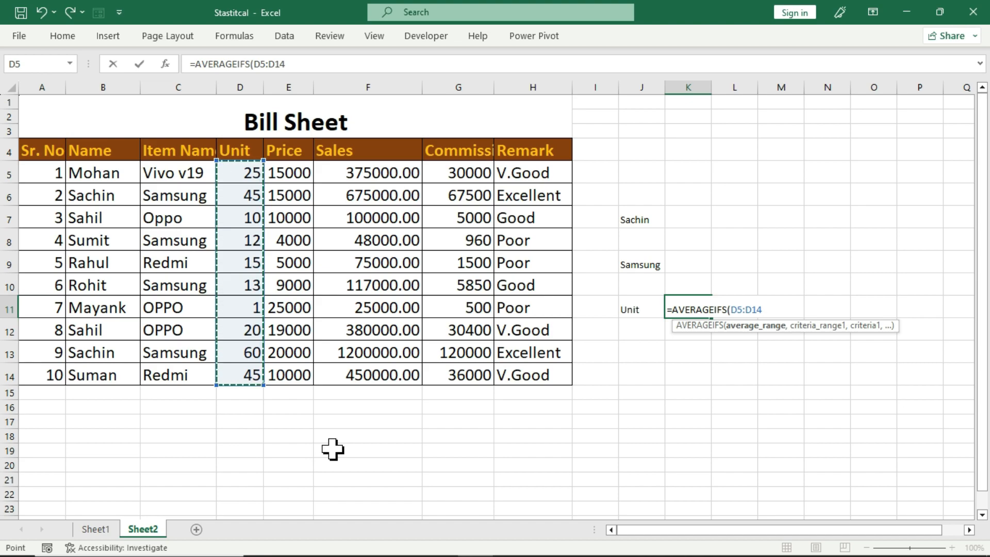
pyautogui.write(',')
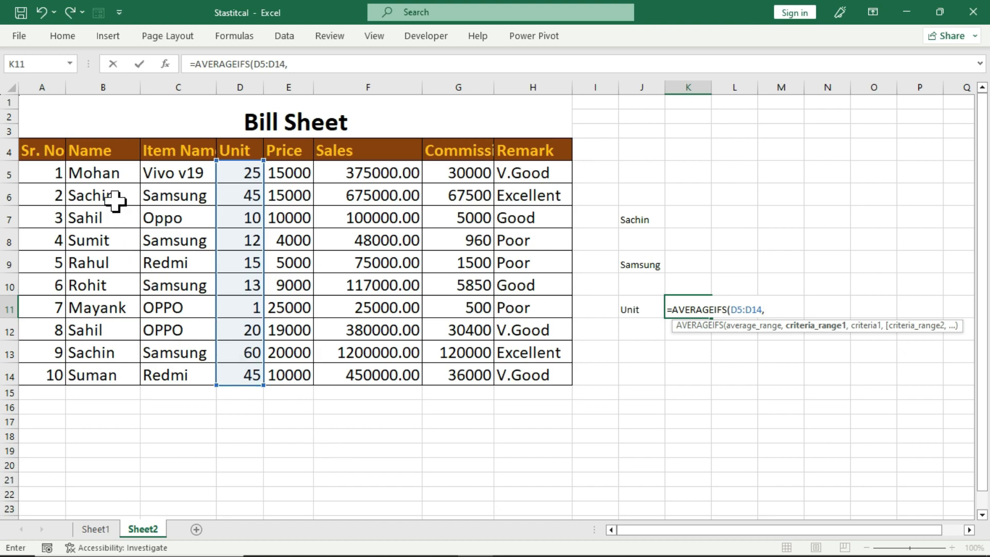
pyautogui.moveTo(117, 171); pyautogui.dragTo(107, 372)
pyautogui.write(',"')
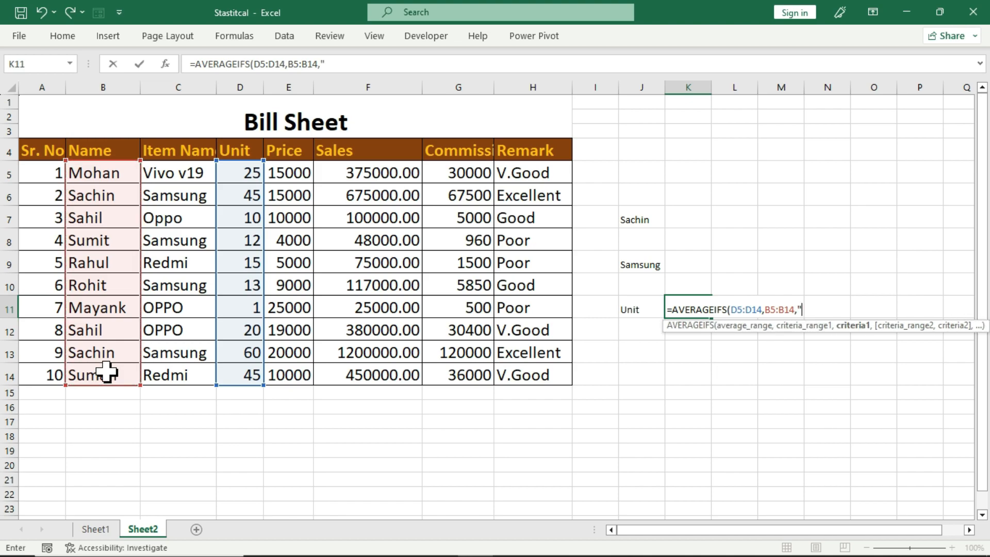
pyautogui.write('Sachin",')
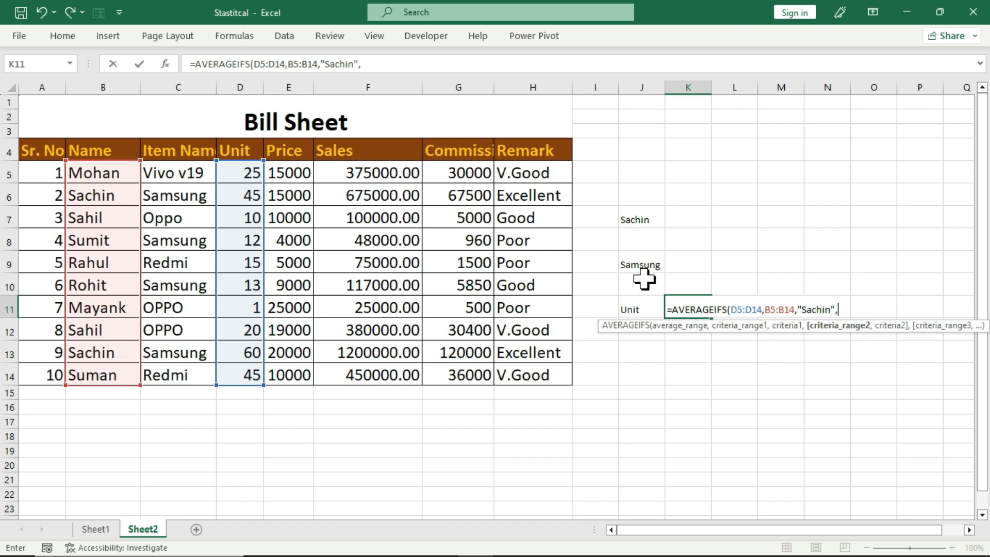
# Add C5:C14 equal to "Samsung" as the second condition and complete the AVERAGEIFS formula in K11.
pyautogui.moveTo(189, 174); pyautogui.dragTo(177, 367)
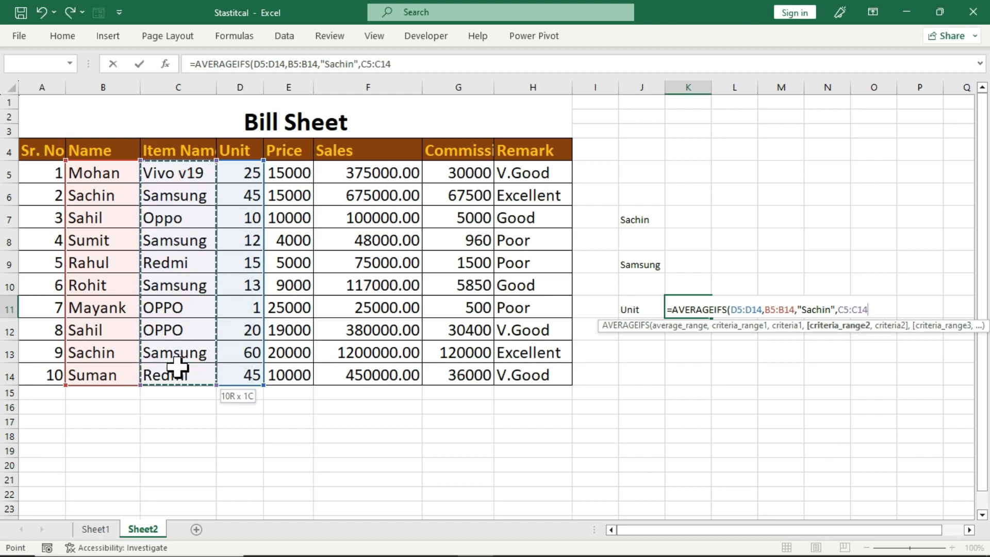
pyautogui.write(',"')
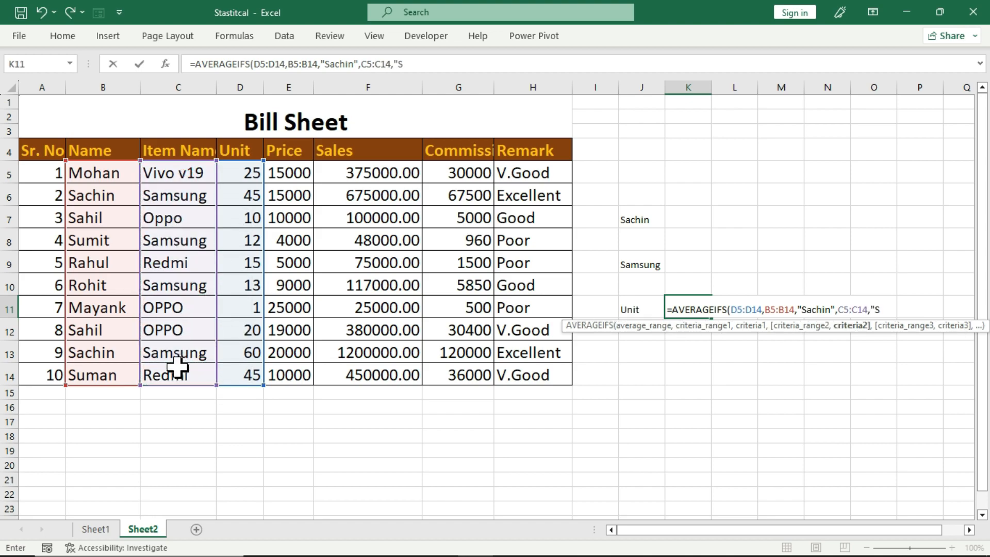
pyautogui.write('Samsumg')
pyautogui.press('BackSpace')
pyautogui.press('BackSpace')
pyautogui.write('ng')
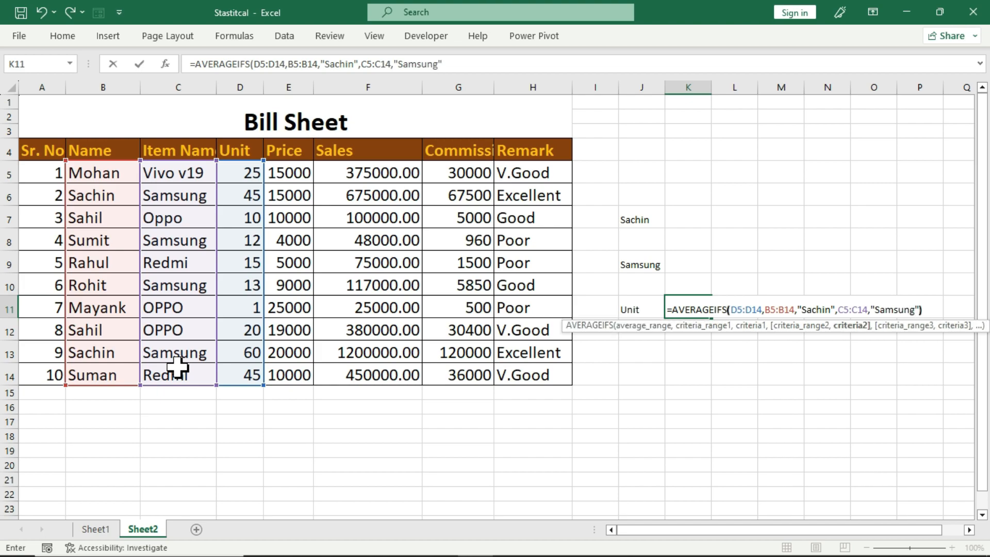
pyautogui.press('Return')
pyautogui.press('Up')
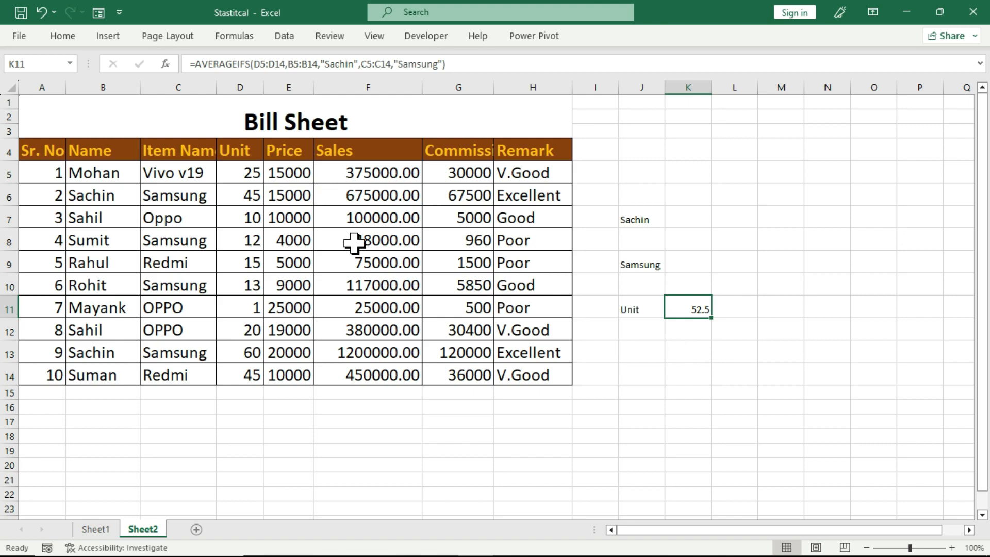
# Compare the Name, Item Name and Unit in row 6 and the matching name in B13 with the AVERAGEIFS formula in K11.
pyautogui.click(87, 196)
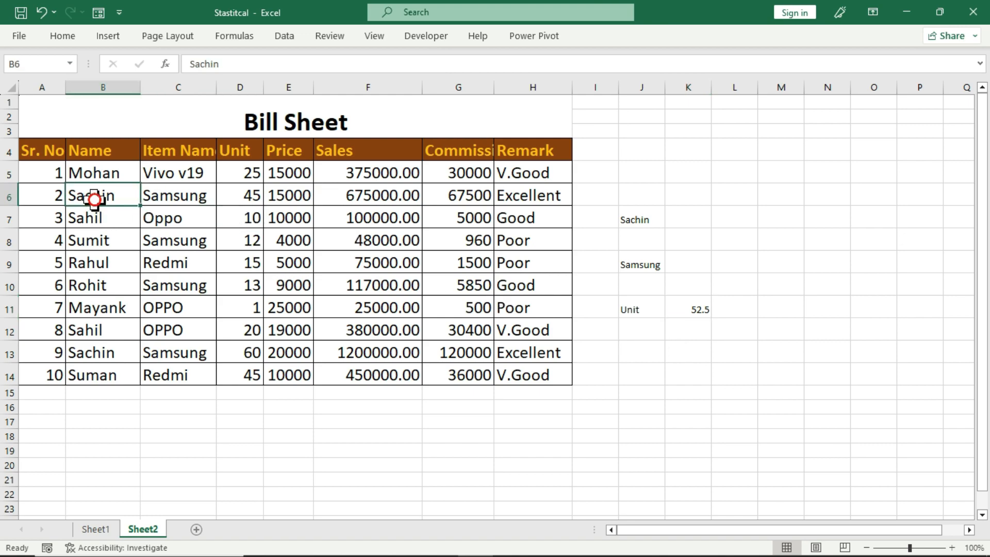
pyautogui.click(168, 194)
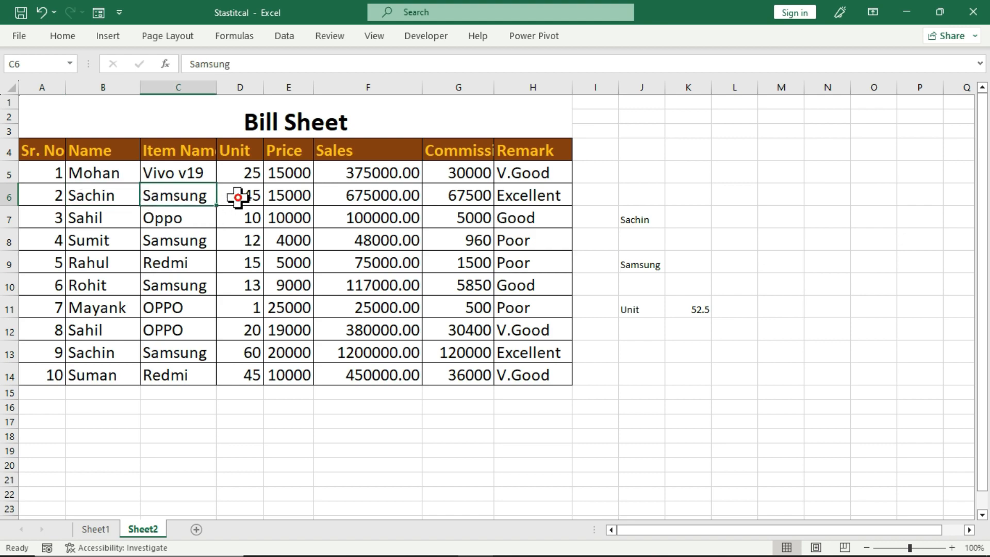
pyautogui.click(238, 198)
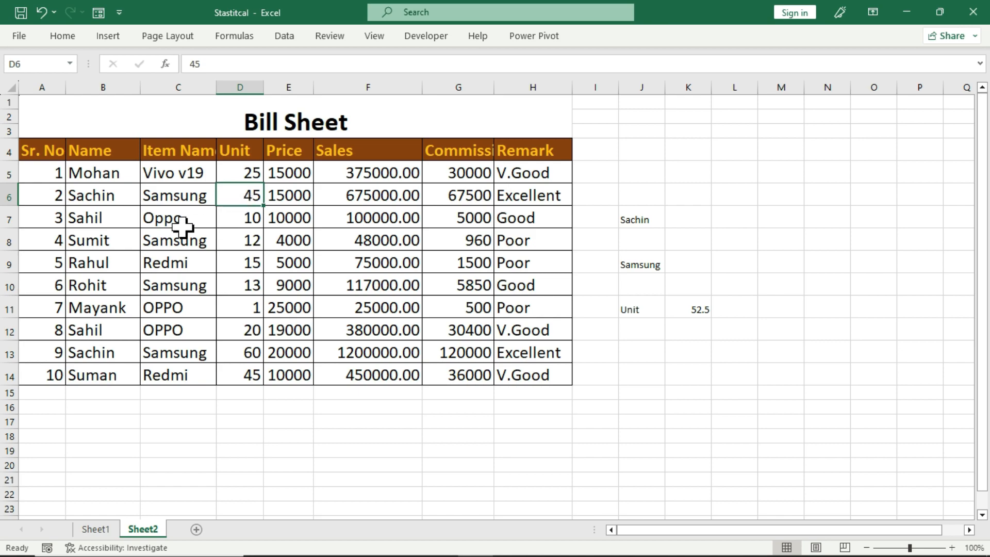
pyautogui.click(126, 195)
pyautogui.click(114, 341)
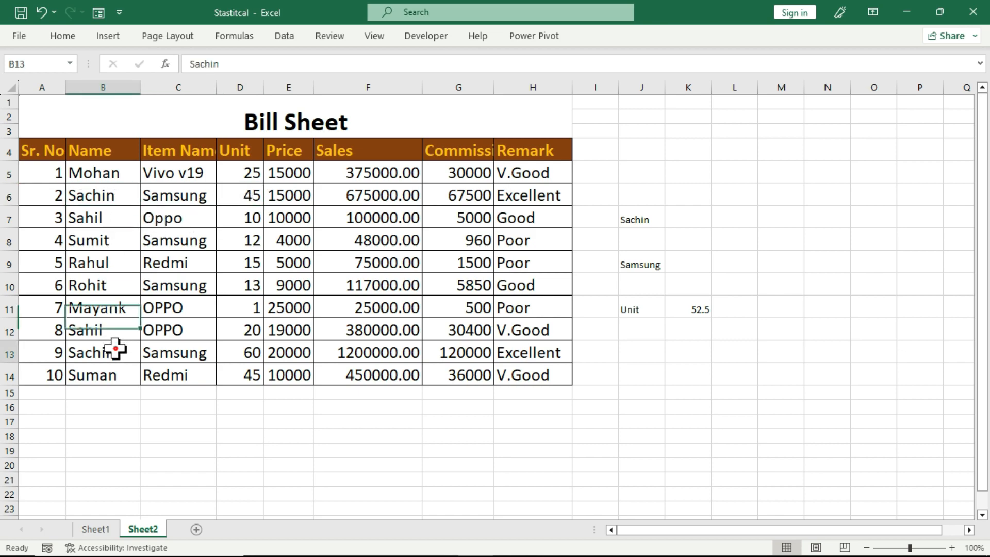
pyautogui.click(109, 195)
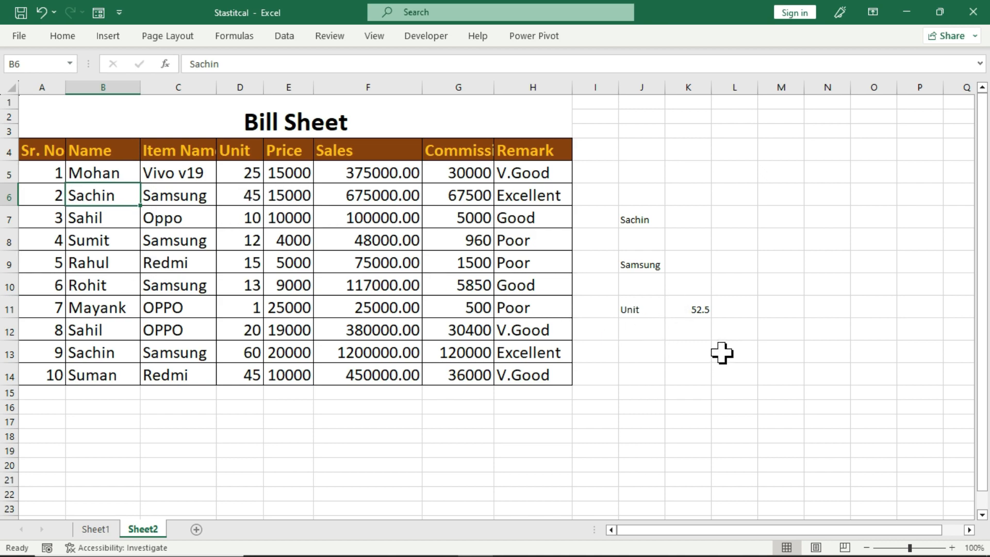
pyautogui.click(689, 309)
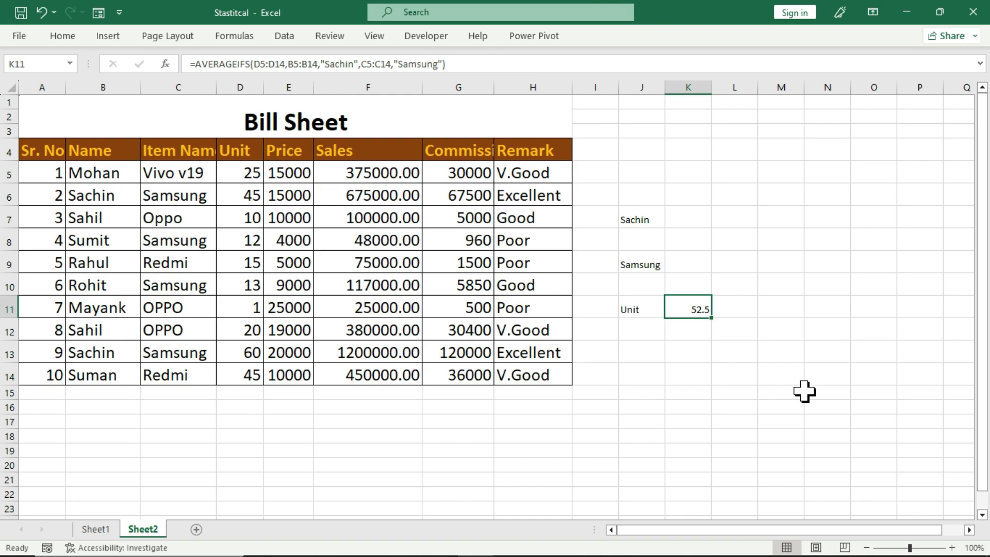
# Clear the condition labels and the AVERAGEIFS formula from J7:K12.
pyautogui.moveTo(638, 222); pyautogui.dragTo(696, 333)
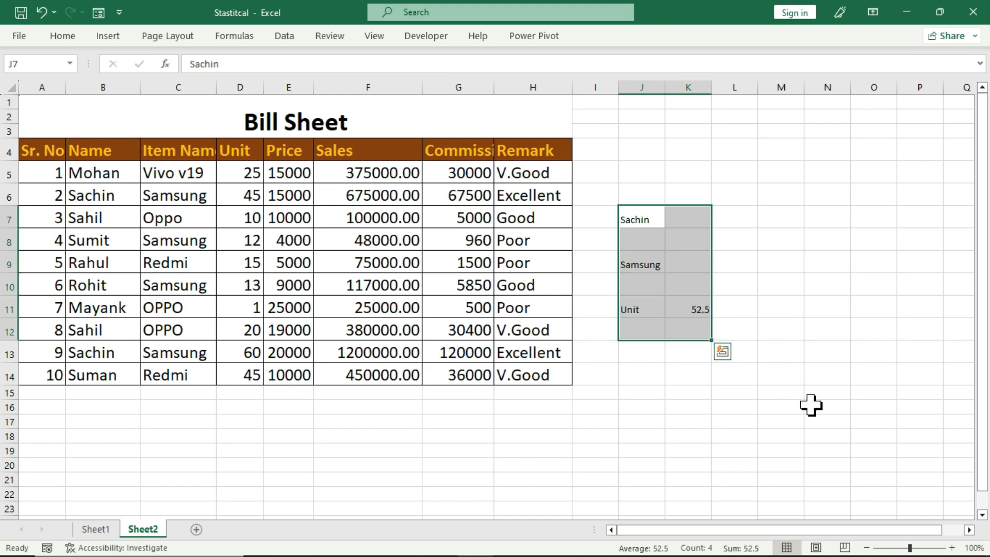
pyautogui.press('Delete')
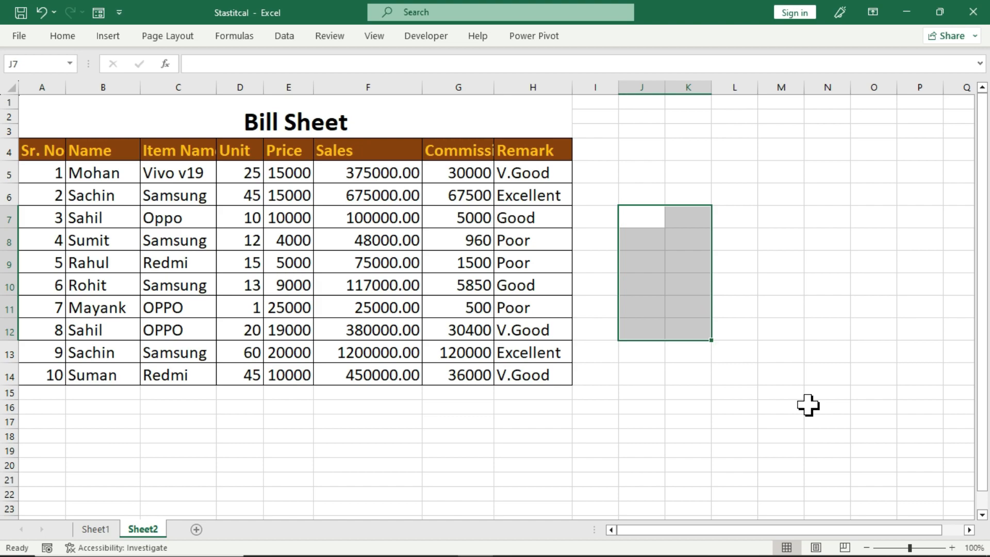
pyautogui.press('Left')
pyautogui.press('Right')
# Total all the commissions in J7 with =SUM(G5:G14).
pyautogui.write('=sum')
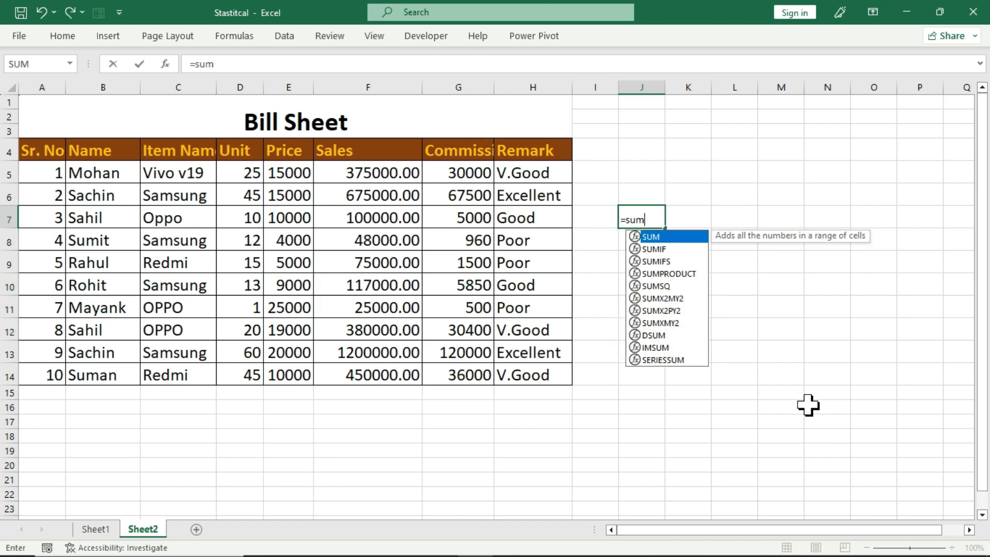
pyautogui.press('Tab')
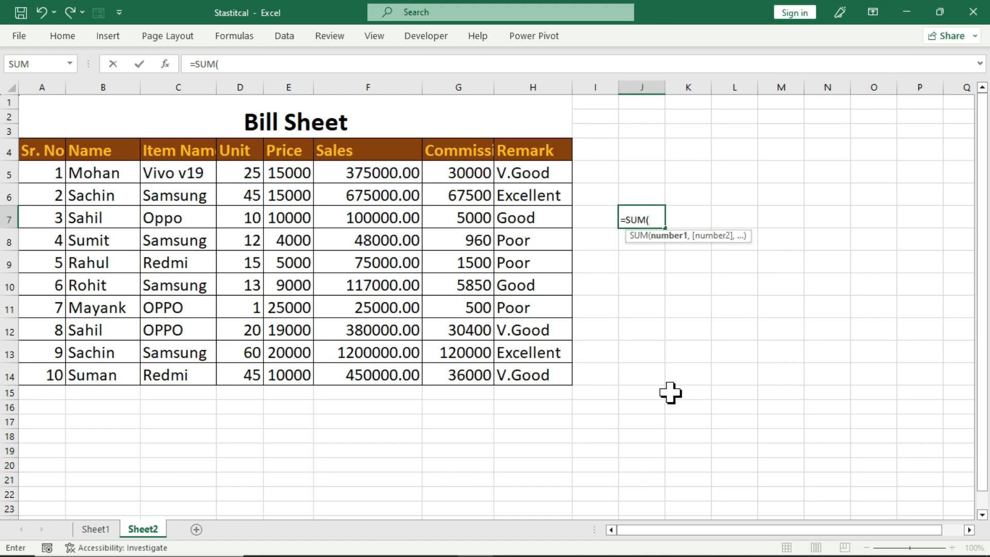
pyautogui.moveTo(450, 176); pyautogui.dragTo(461, 370)
pyautogui.press('Return')
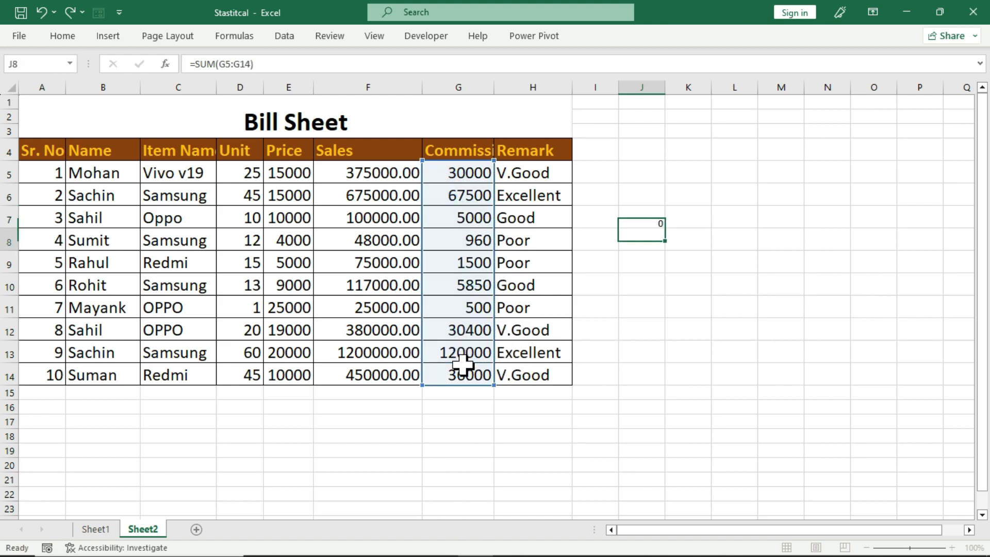
# Replace the total in J7 with a sum of only the Poor commissions, =SUMIF(H5:H14,"poor",G5:G14).
pyautogui.press('Up')
pyautogui.press('Delete')
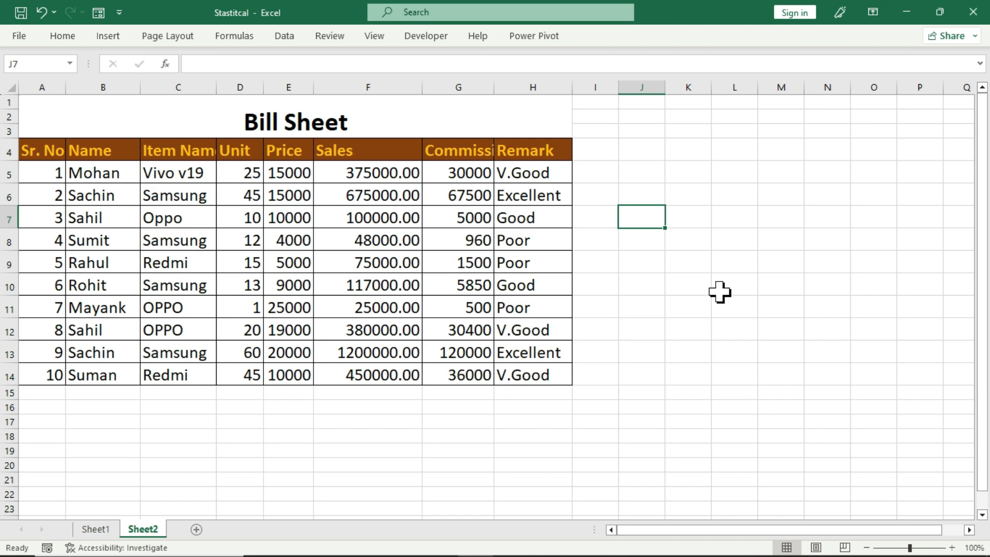
pyautogui.write('=sumif')
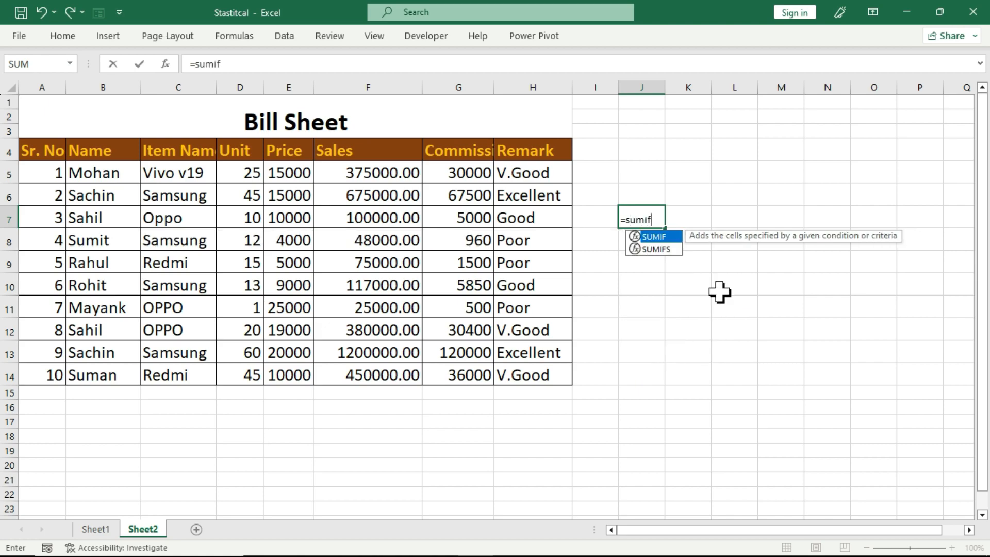
pyautogui.press('Tab')
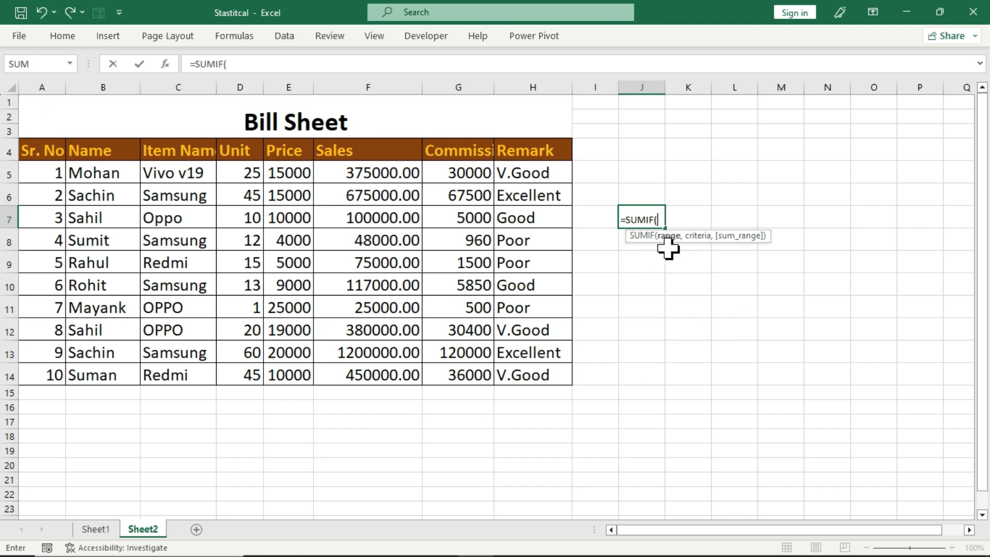
pyautogui.moveTo(539, 172); pyautogui.dragTo(537, 382)
pyautogui.write(',')
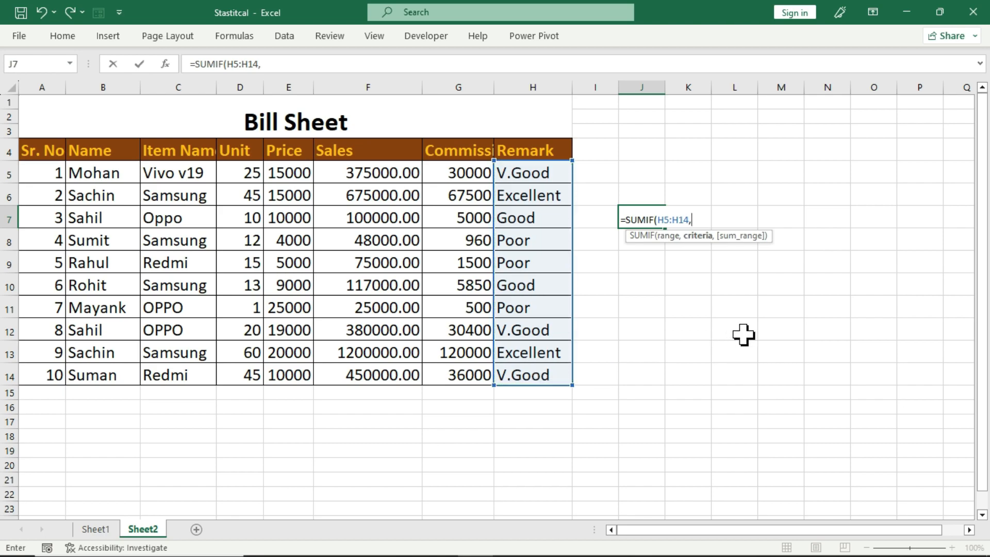
pyautogui.write('"poor",')
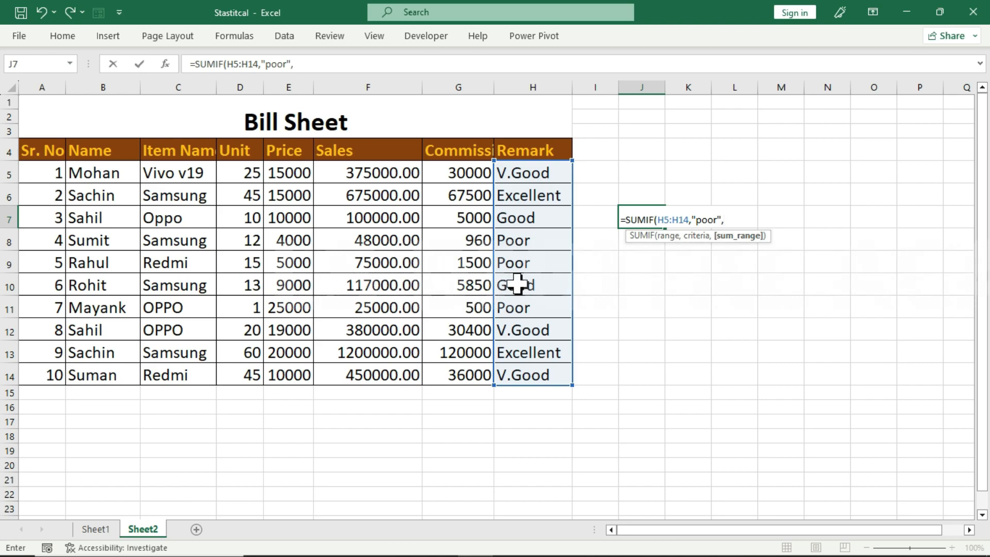
pyautogui.moveTo(457, 175); pyautogui.dragTo(454, 367)
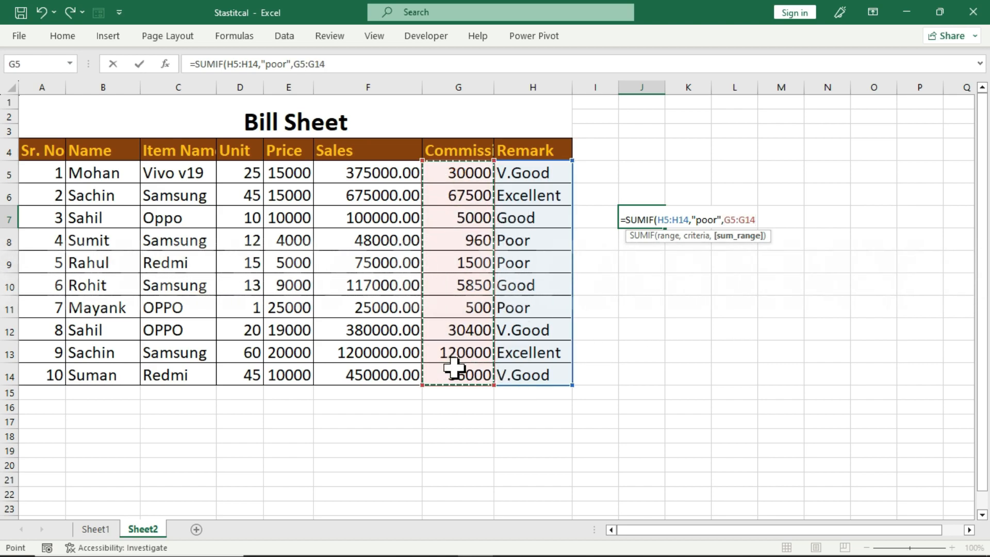
pyautogui.write(')')
pyautogui.press('Return')
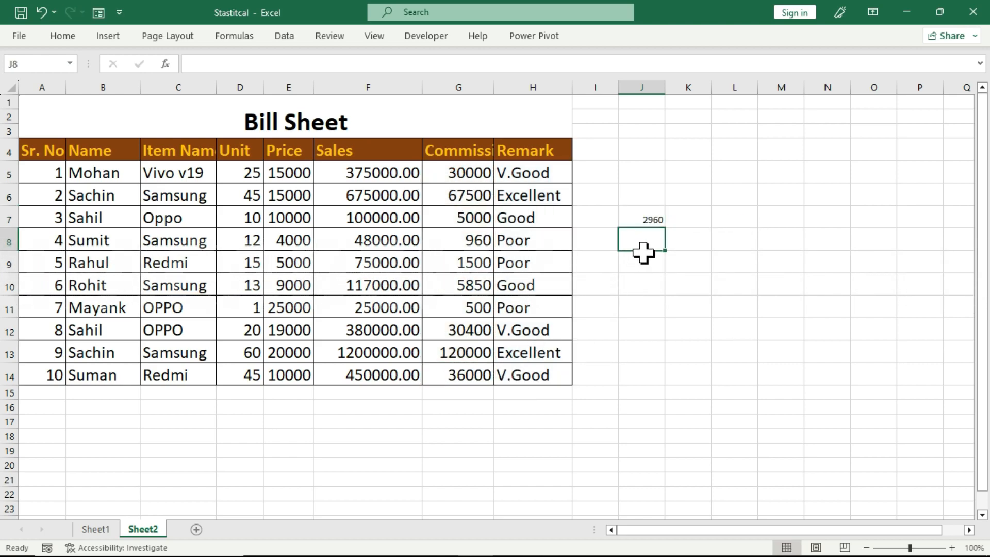
# Compare the commissions of the Poor rows in G8, G9 and G11 with the SUMIF formula in J7.
pyautogui.click(637, 223)
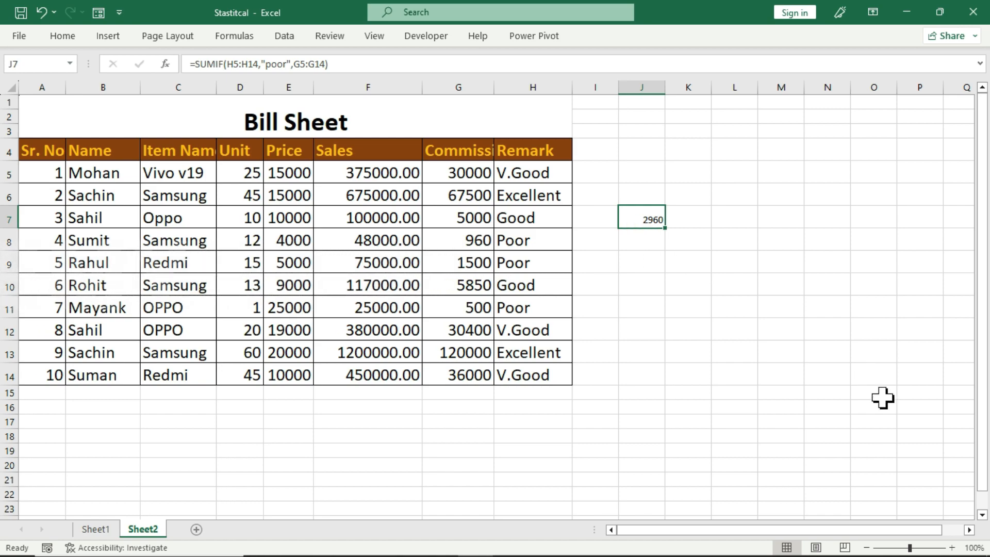
pyautogui.click(476, 266)
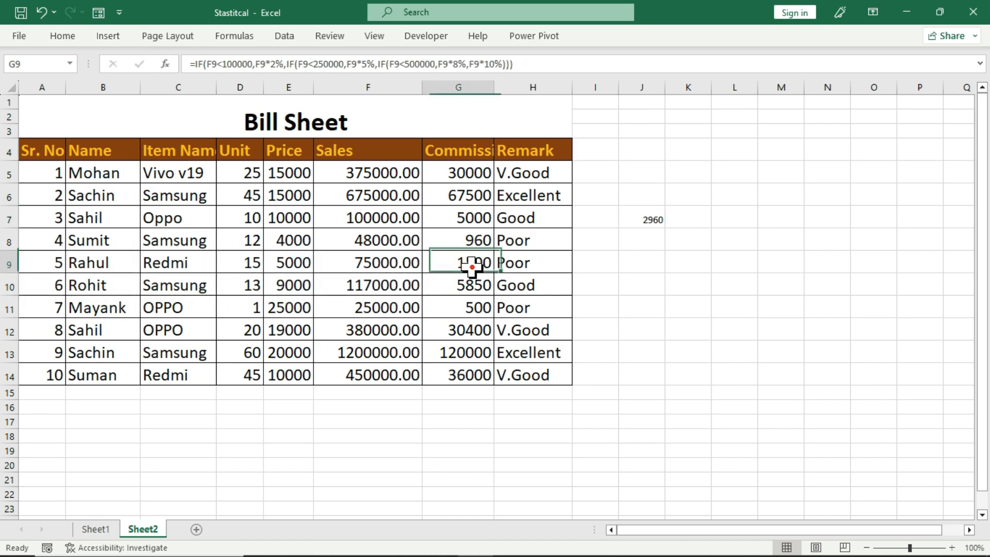
pyautogui.click(467, 239)
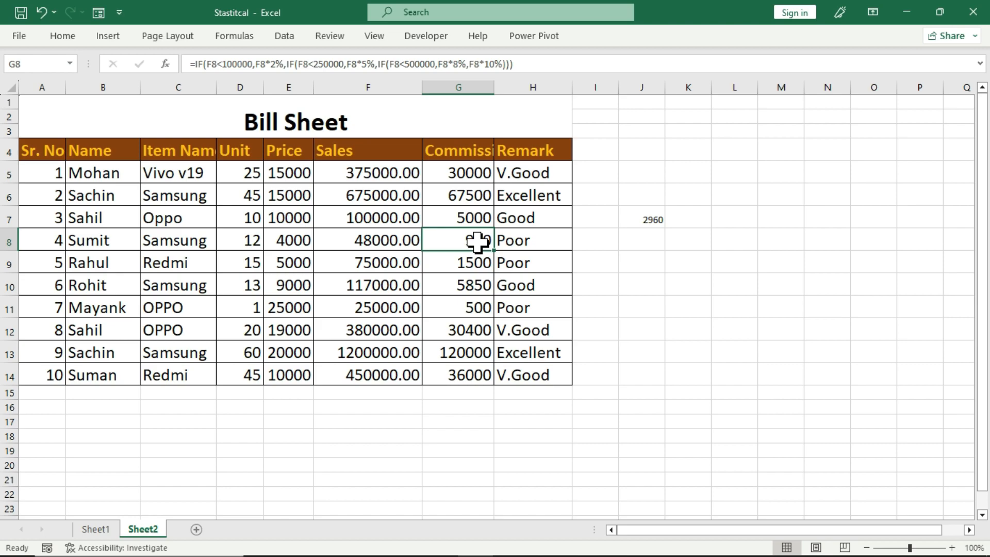
pyautogui.click(468, 311)
# Clear the SUMIF formula from J7.
pyautogui.click(654, 222)
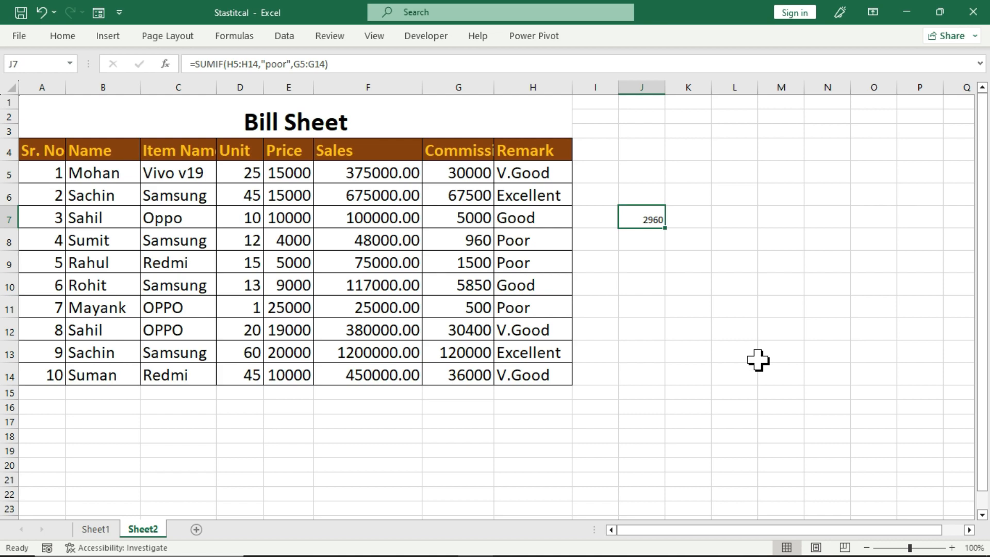
pyautogui.press('Delete')
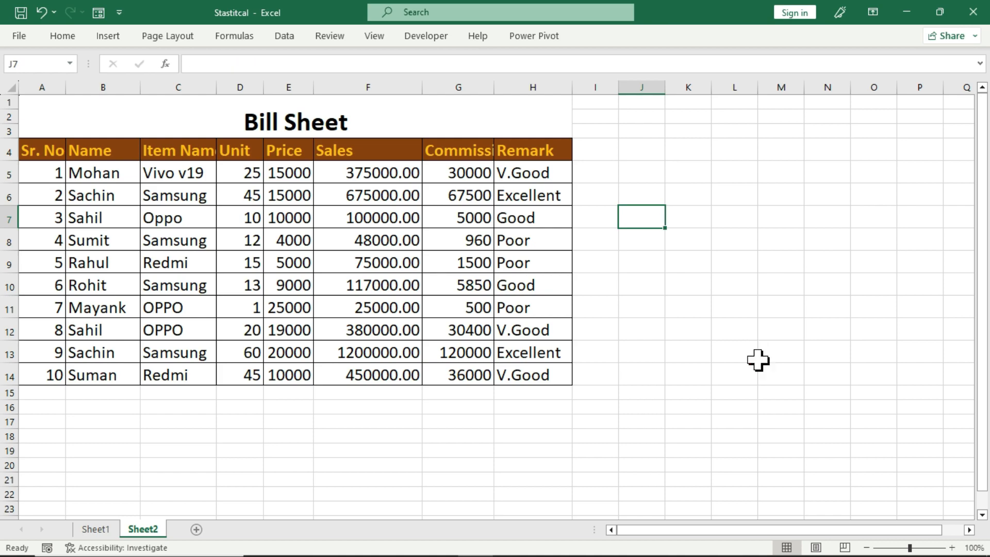
pyautogui.press('Down')
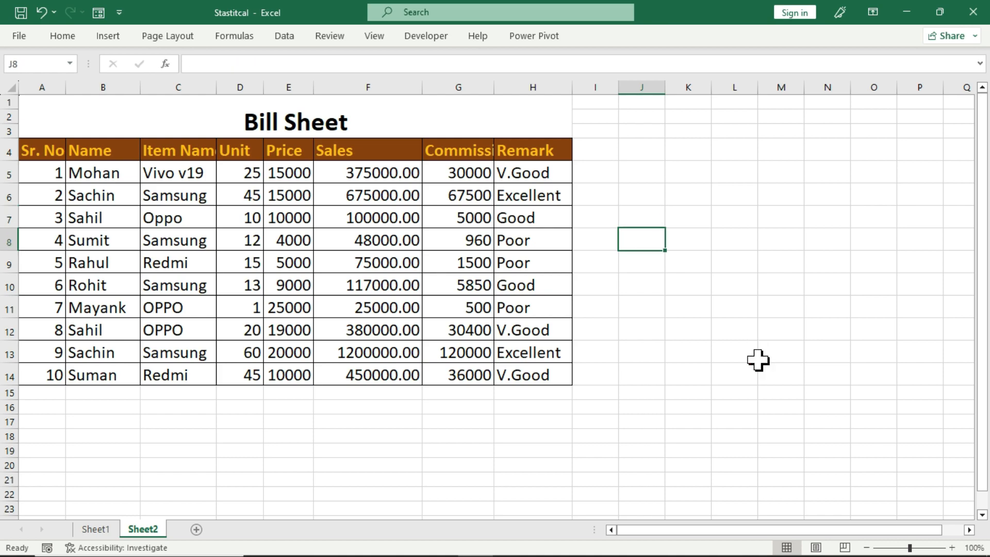
# Enter the condition labels beside the table: the name from B7 in J6, Oppo in J8 and Unit in J10.
pyautogui.press('Up')
pyautogui.press('Up')
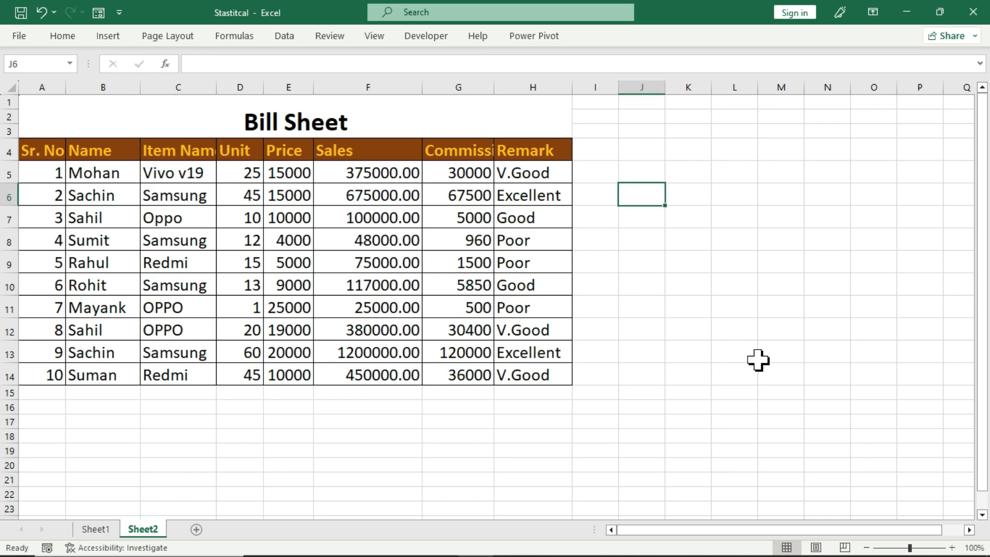
pyautogui.write('Sahil')
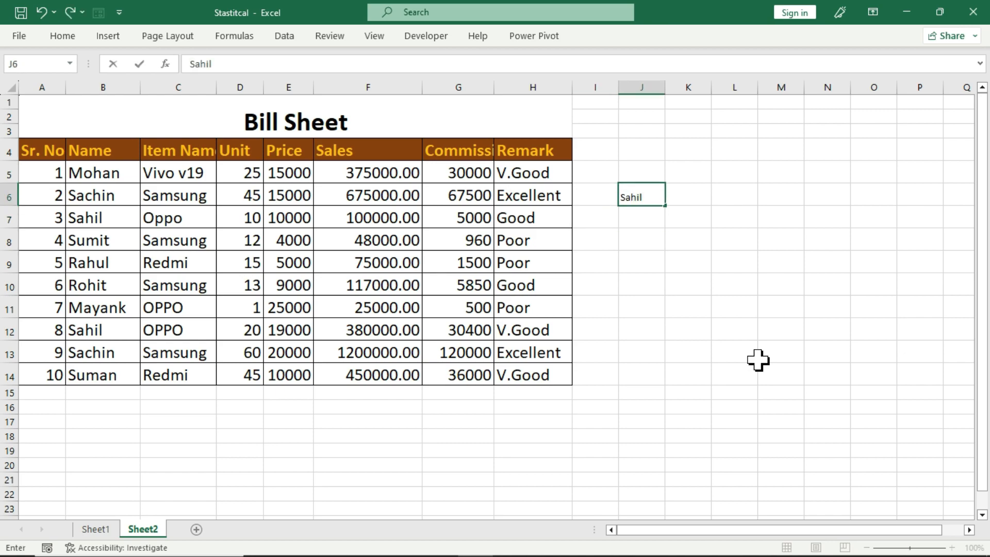
pyautogui.press('Return')
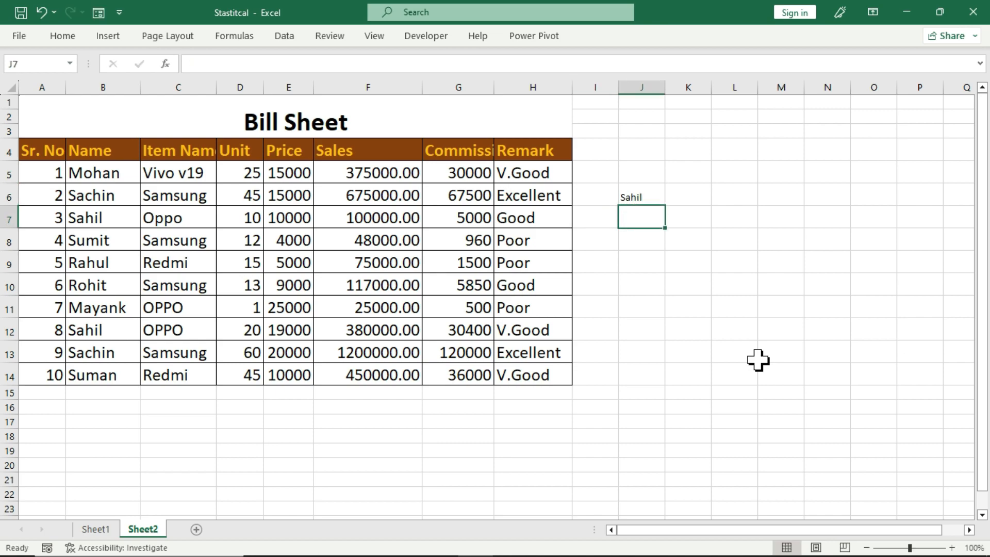
pyautogui.press('Down')
pyautogui.write('Oppo')
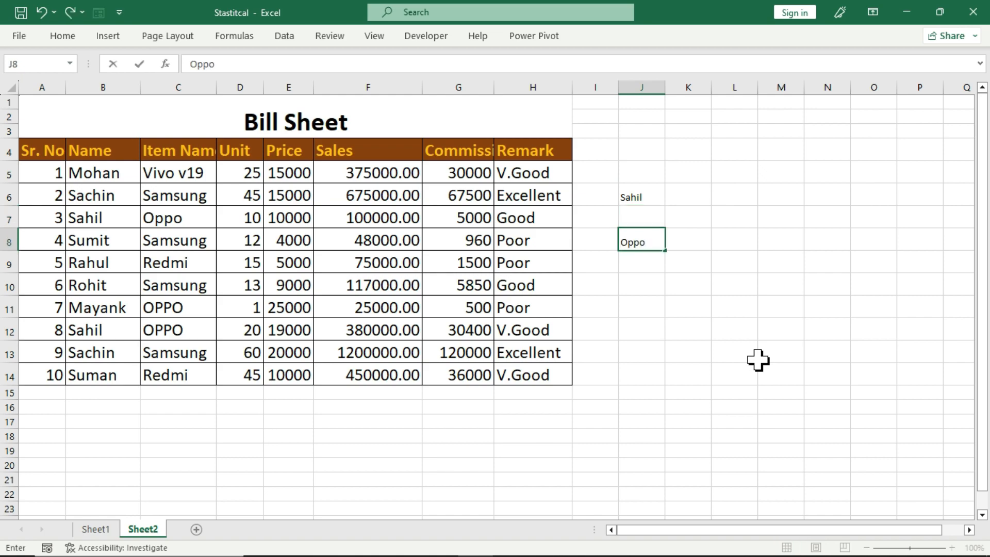
pyautogui.press('Return')
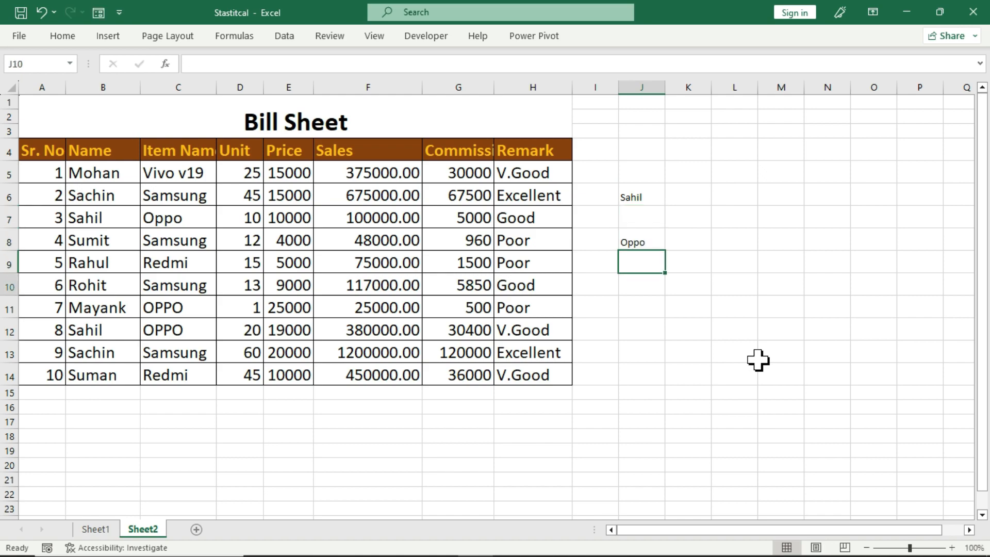
pyautogui.press('Down')
pyautogui.write('Unit')
pyautogui.press('Return')
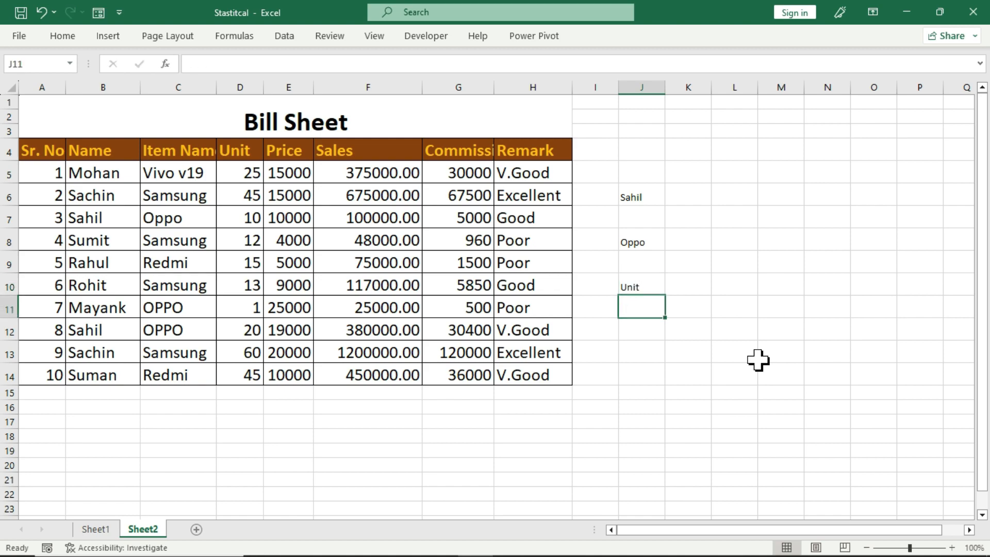
# Begin a SUMIFS formula in K10 with the Unit values D5:D14 as the sum range.
pyautogui.press('Right')
pyautogui.press('Up')
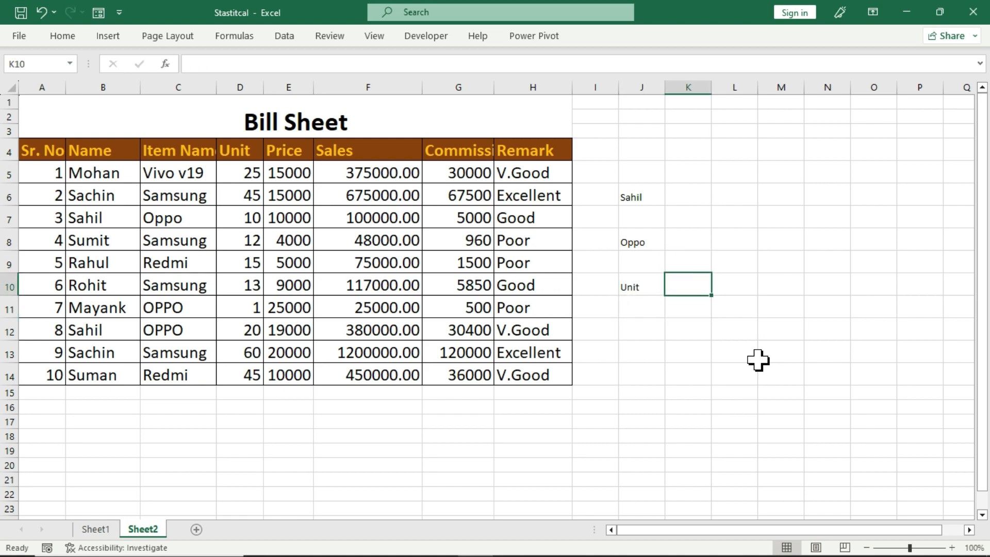
pyautogui.write('=sumi')
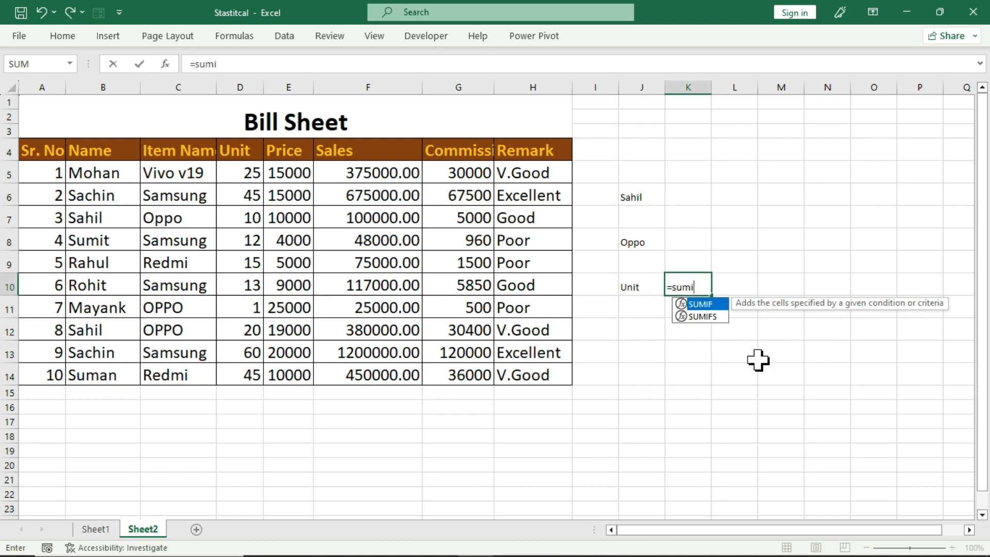
pyautogui.write('fs')
pyautogui.press('Tab')
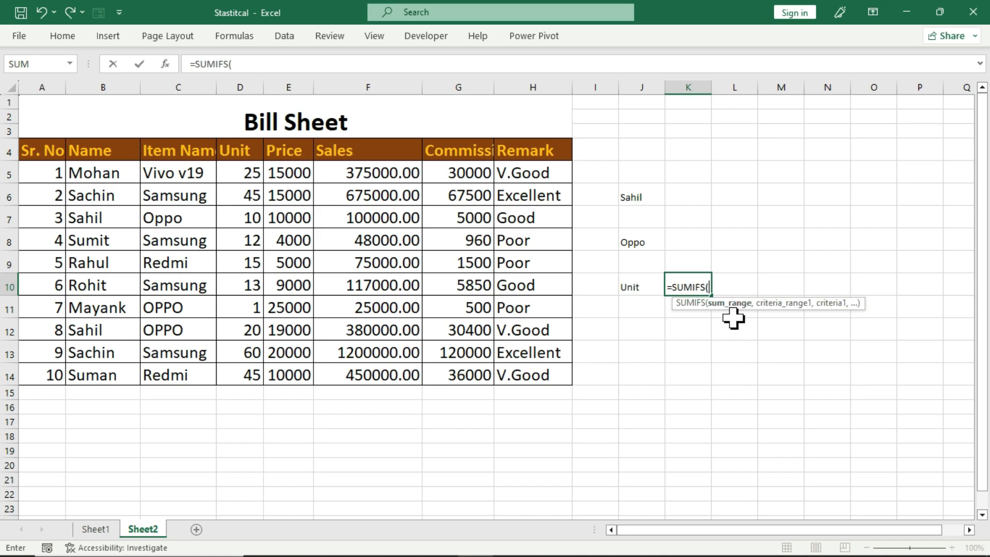
pyautogui.moveTo(252, 176); pyautogui.dragTo(243, 373)
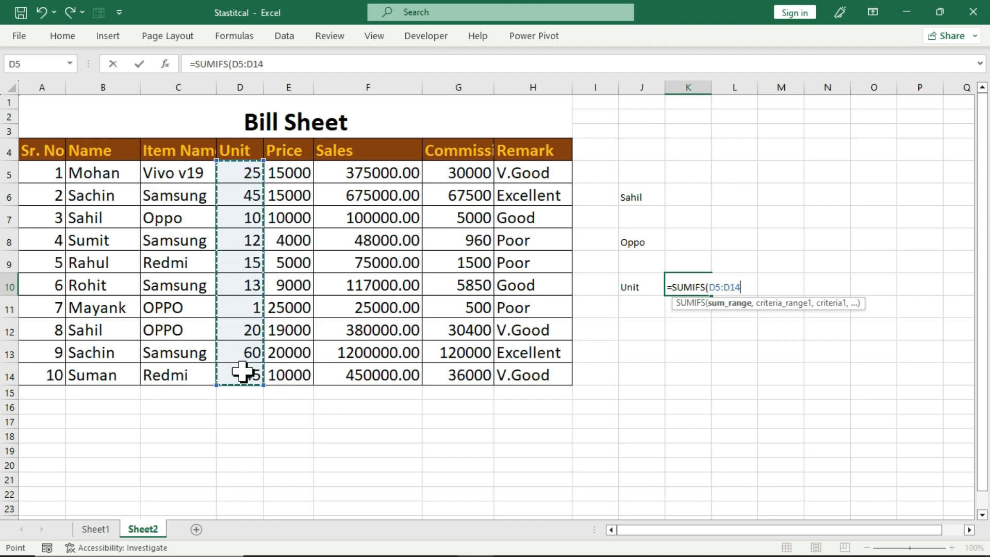
pyautogui.write(',')
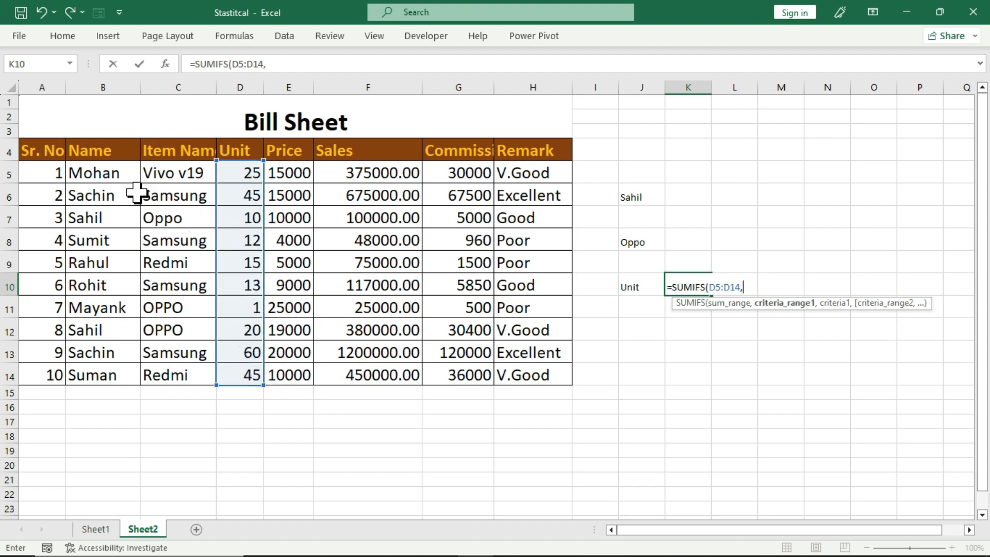
# Add the first SUMIFS condition, matching the Name range B5:B14 to the quoted name from J6.
pyautogui.moveTo(109, 172); pyautogui.dragTo(95, 369)
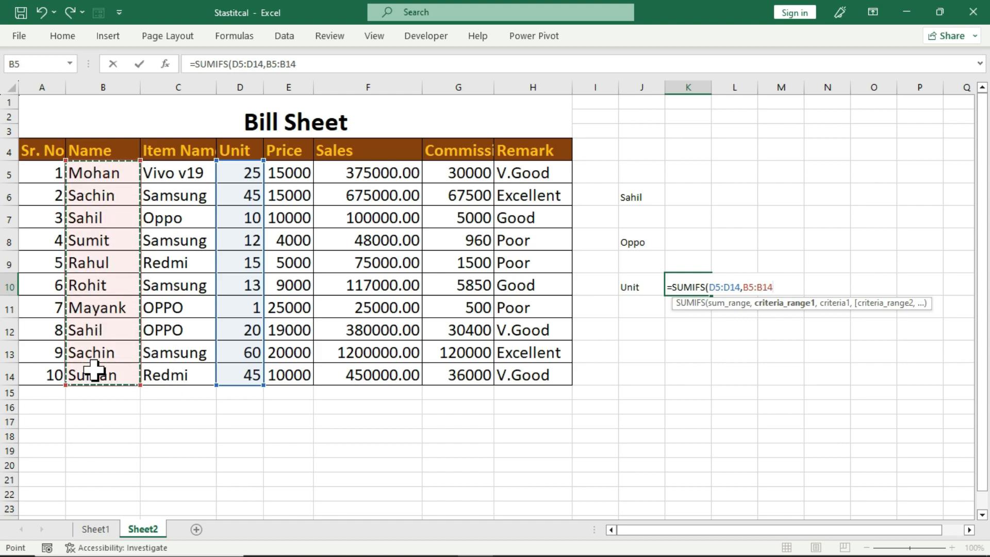
pyautogui.write(',"Sa')
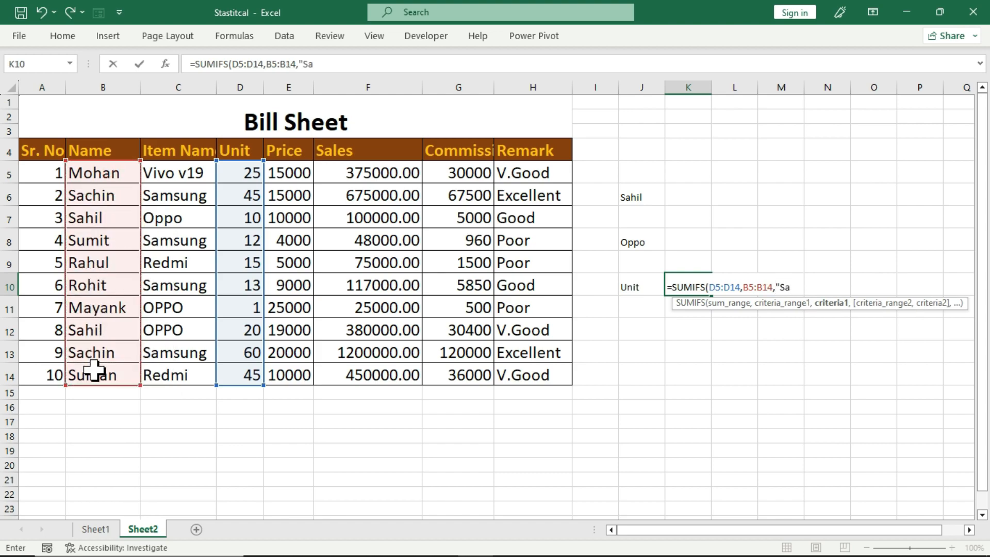
pyautogui.write('hil')
pyautogui.press('BackSpace')
pyautogui.press('BackSpace')
pyautogui.write('il",')
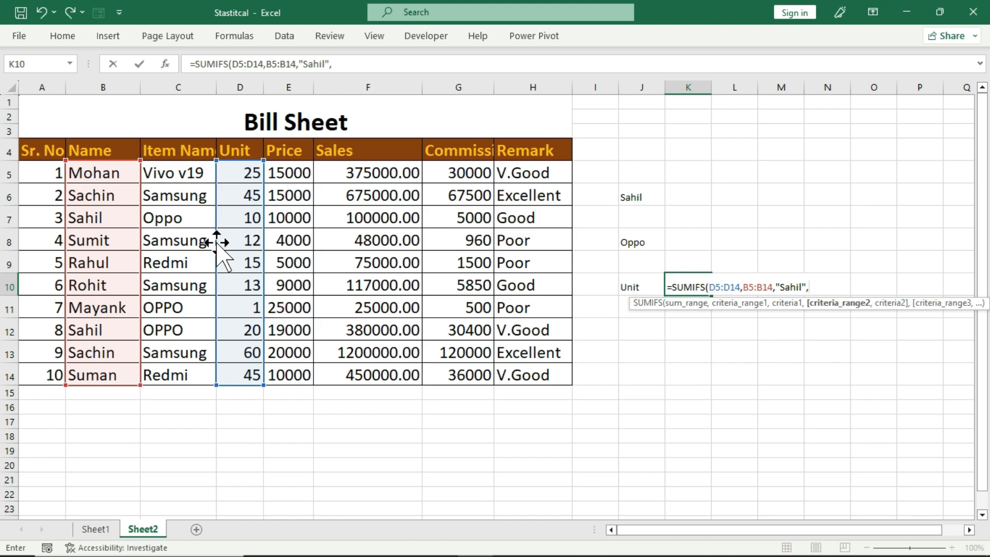
# Add the second SUMIFS condition, matching the Item Name range C5:C14 to "Oppo", and complete the formula in K10.
pyautogui.moveTo(175, 173); pyautogui.dragTo(172, 376)
pyautogui.write(',')
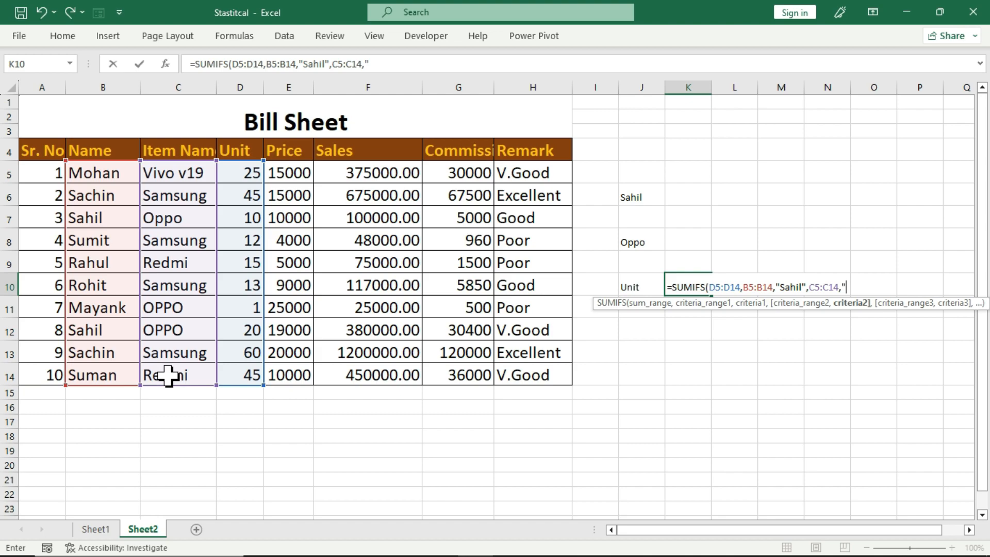
pyautogui.write('"Oppo")')
pyautogui.hotkey('ctrl', 'Return')
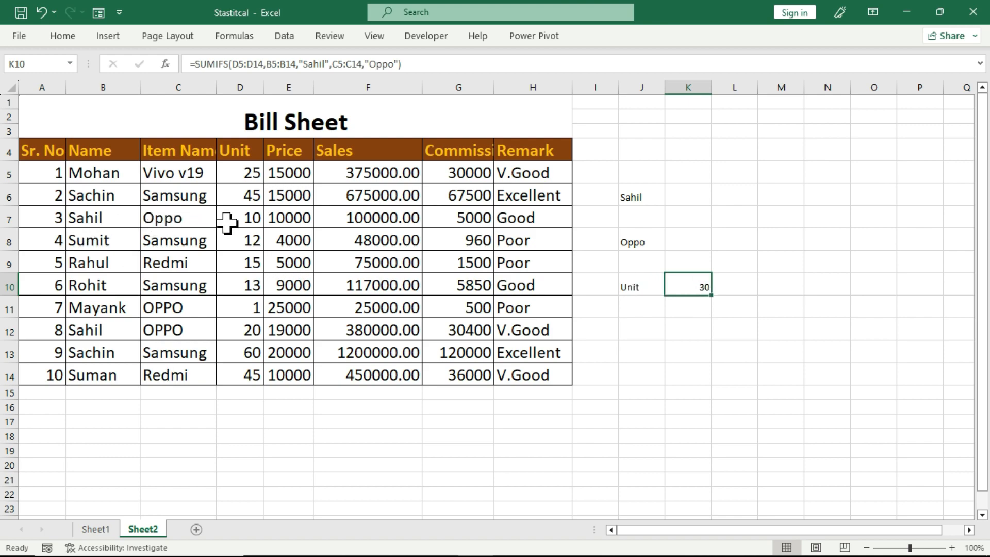
# Compare the units of the matching Oppo rows in D7 and D12 with the SUMIFS formula in K10.
pyautogui.click(256, 220)
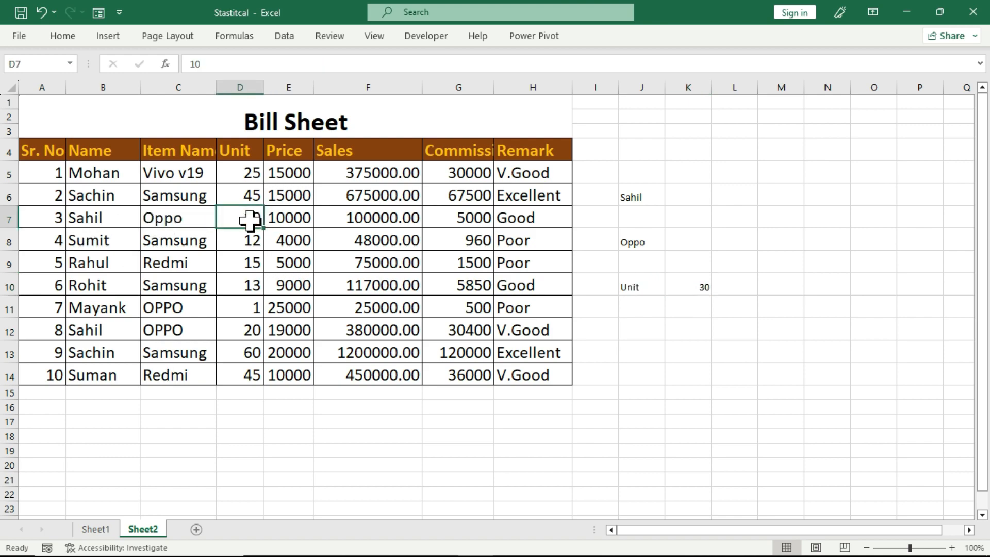
pyautogui.click(102, 329)
pyautogui.click(155, 335)
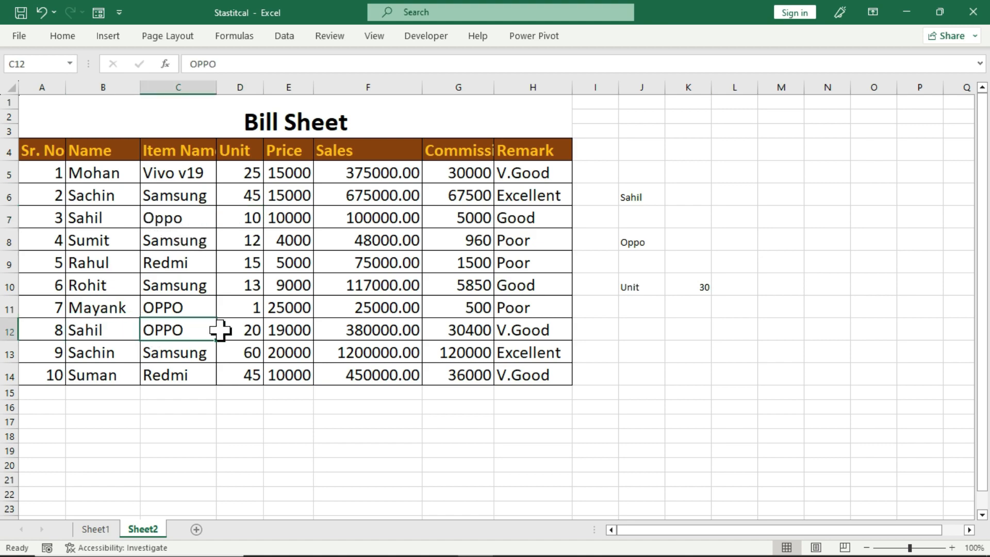
pyautogui.click(230, 330)
pyautogui.click(230, 219)
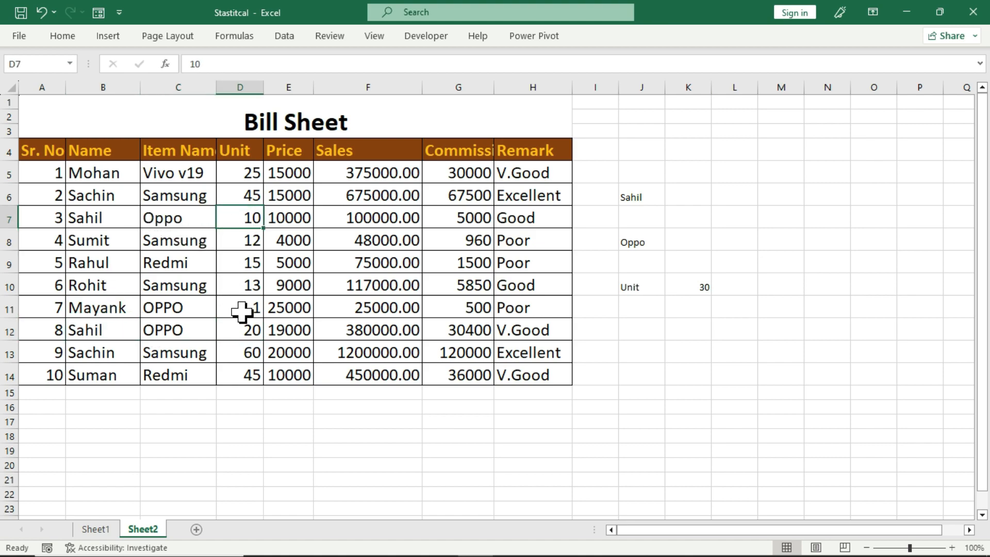
pyautogui.click(668, 285)
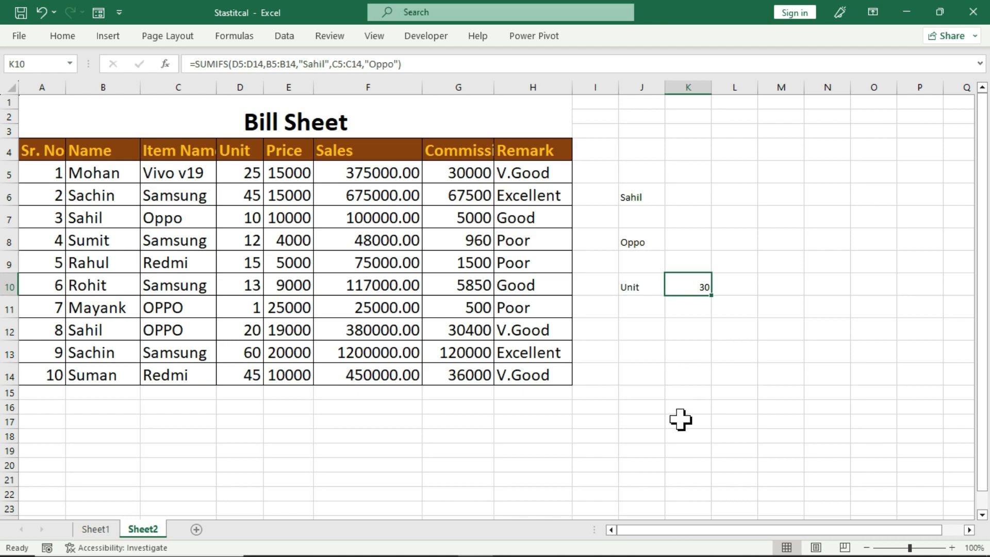
# Clear the condition labels and the SUMIFS formula from J6:K10.
pyautogui.moveTo(643, 196); pyautogui.dragTo(693, 287)
pyautogui.press('Delete')
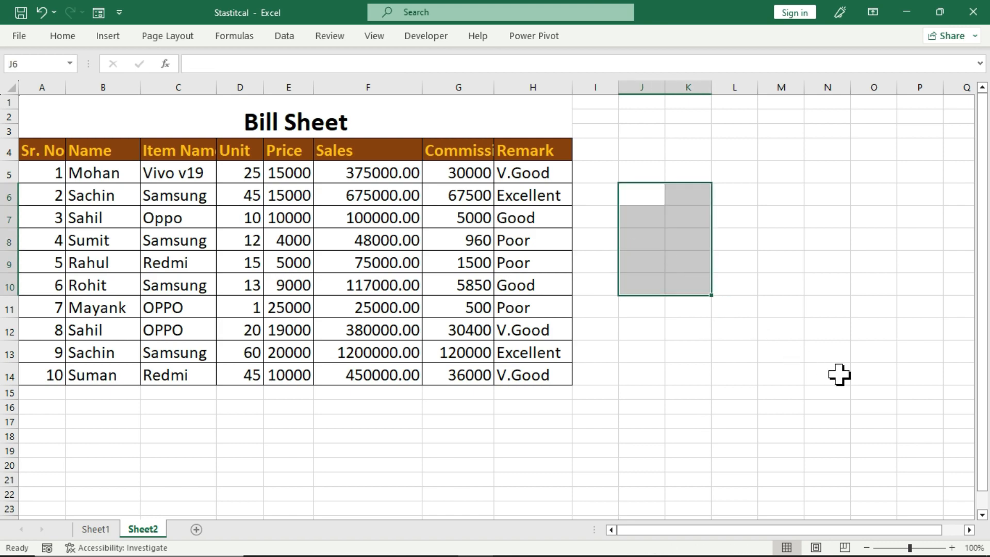
pyautogui.press('Left')
pyautogui.press('Right')
# Count the numeric cells of the whole table in J8 with =COUNT(A4:H14).
pyautogui.press('Down')
pyautogui.press('Down')
pyautogui.press('Down')
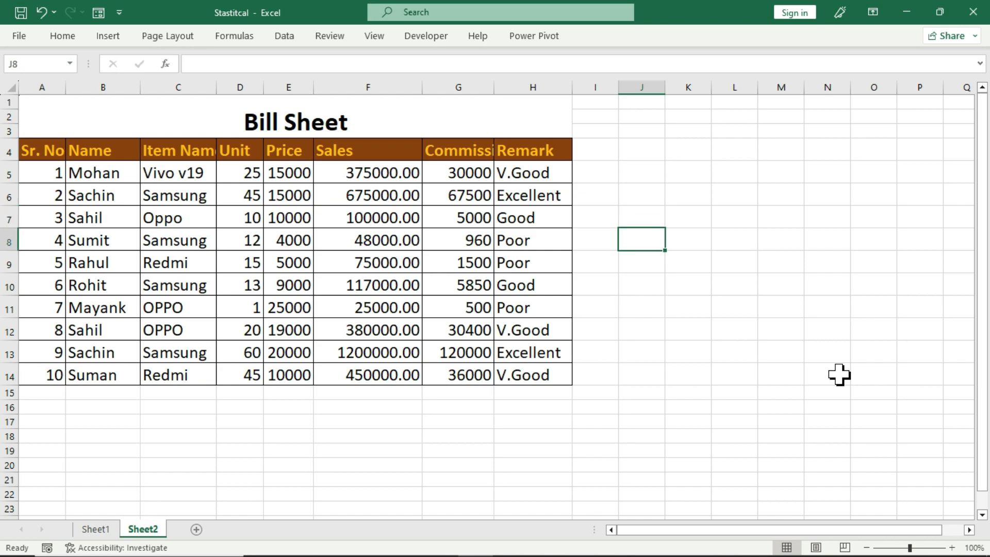
pyautogui.press('Up')
pyautogui.write('=count')
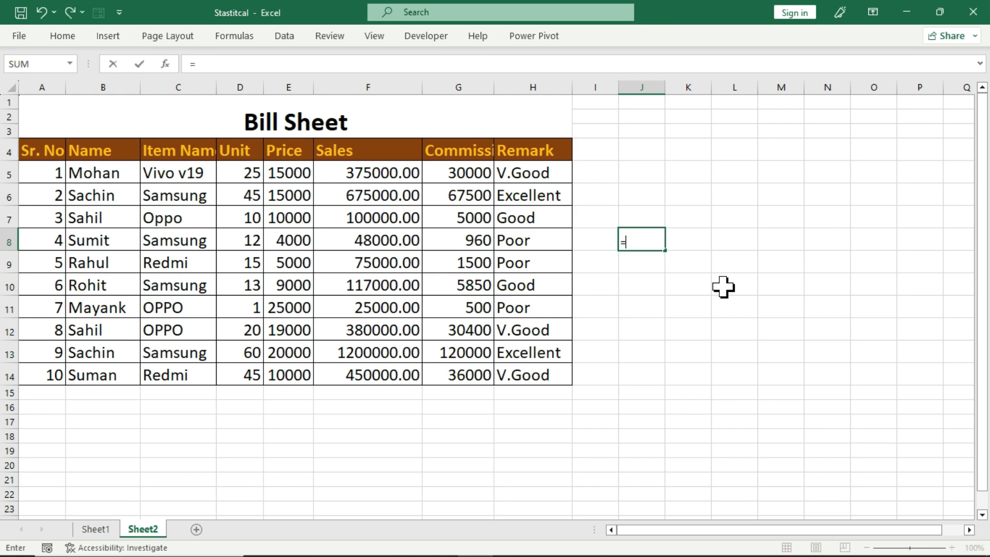
pyautogui.press('Tab')
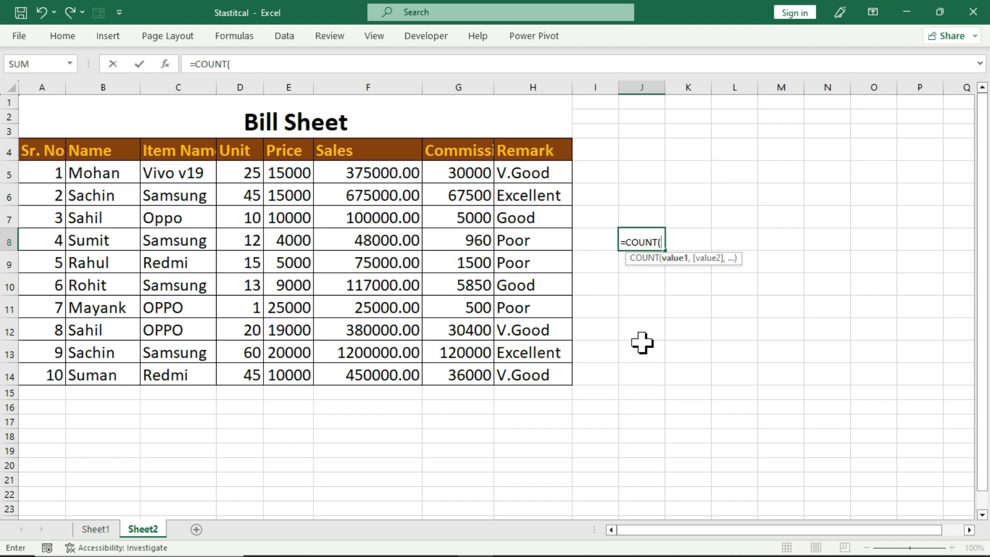
pyautogui.moveTo(54, 153); pyautogui.dragTo(515, 380)
pyautogui.write(')')
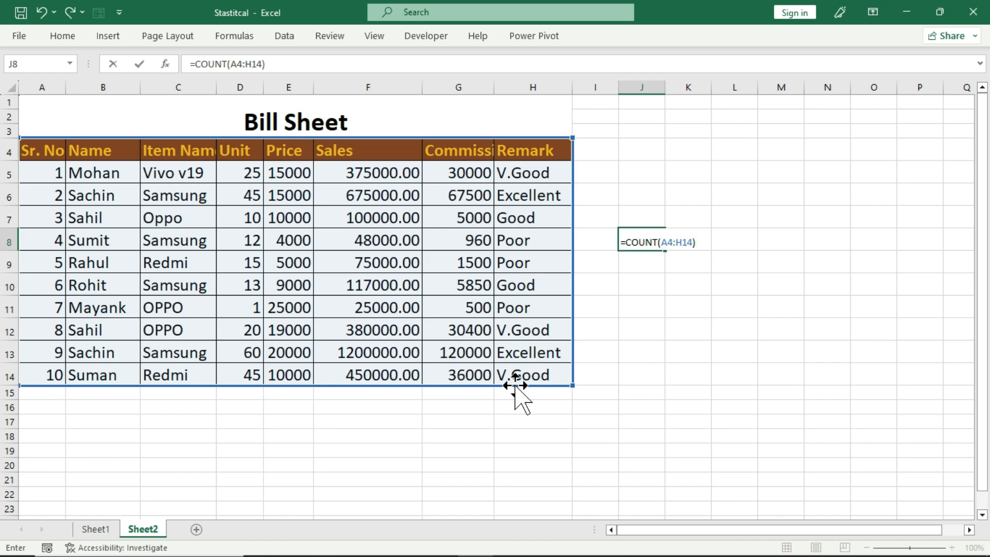
pyautogui.press('Return')
pyautogui.press('Up')
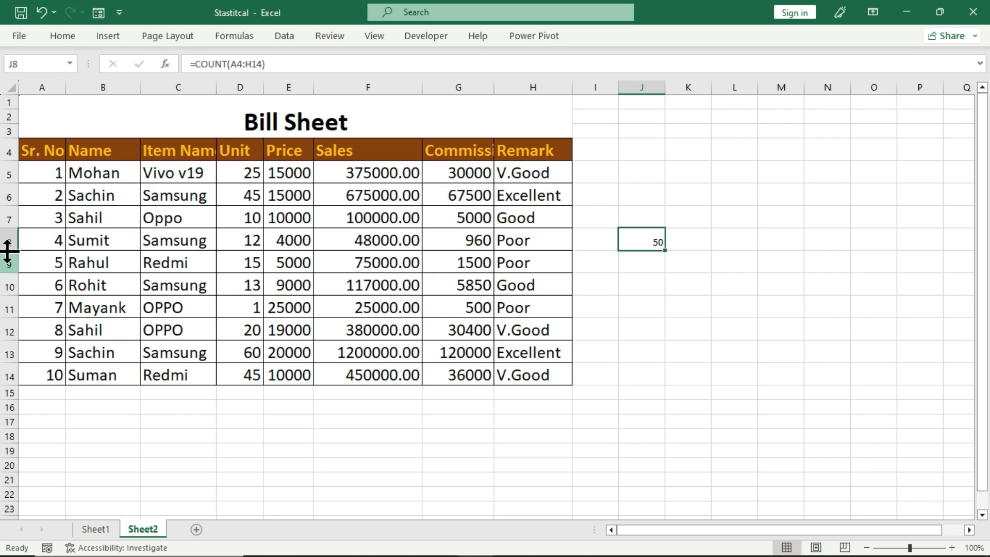
# Check the numeric columns Sr. No, Unit, Price, Sales and Commission in rows 5 to 14 against the COUNT formula in J8.
pyautogui.moveTo(45, 178); pyautogui.dragTo(44, 368)
pyautogui.moveTo(244, 178); pyautogui.dragTo(241, 377)
pyautogui.moveTo(287, 172); pyautogui.dragTo(287, 376)
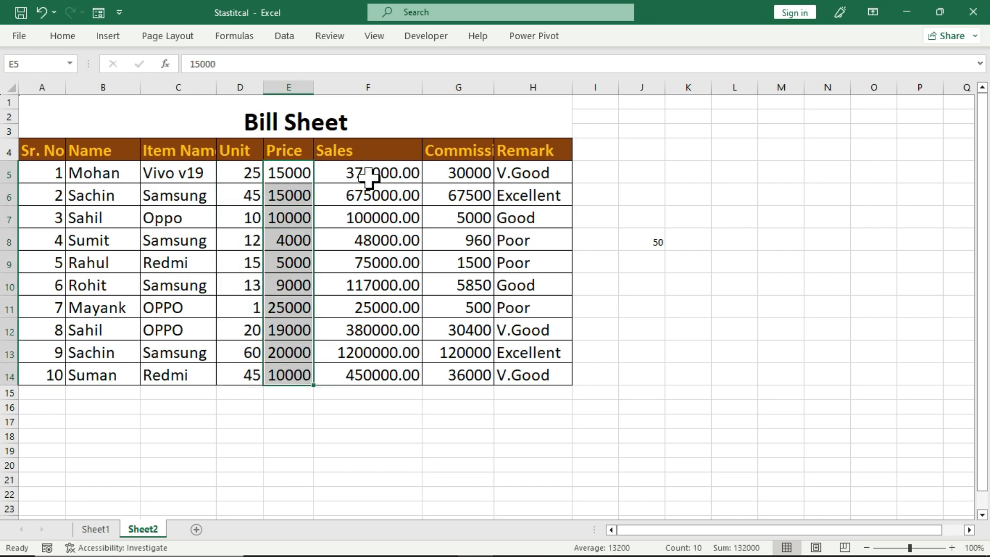
pyautogui.moveTo(376, 177); pyautogui.dragTo(373, 375)
pyautogui.moveTo(471, 175); pyautogui.dragTo(460, 375)
pyautogui.click(662, 245)
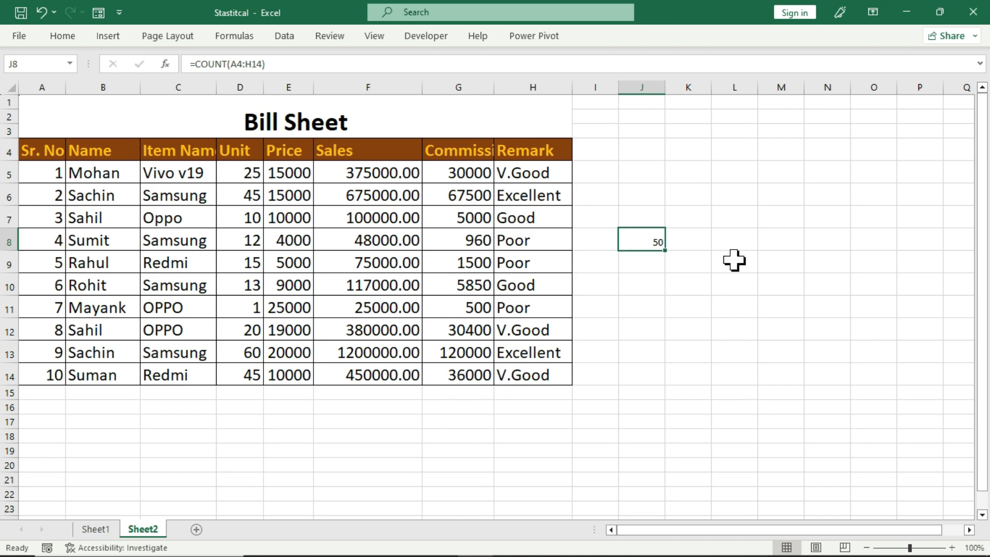
pyautogui.click(659, 286)
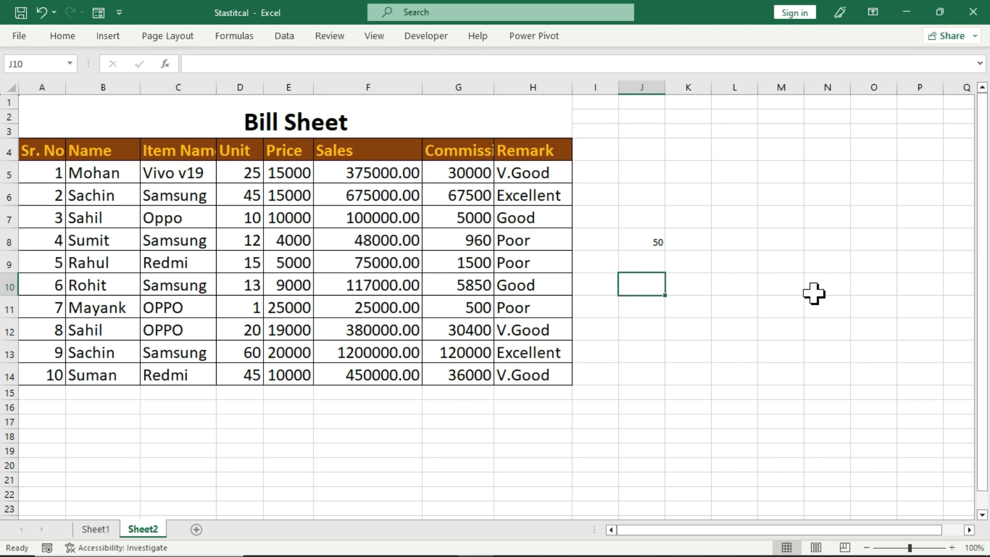
# Count all non-empty cells of the whole table in J10 with =COUNTA(A4:H14).
pyautogui.write('=count')
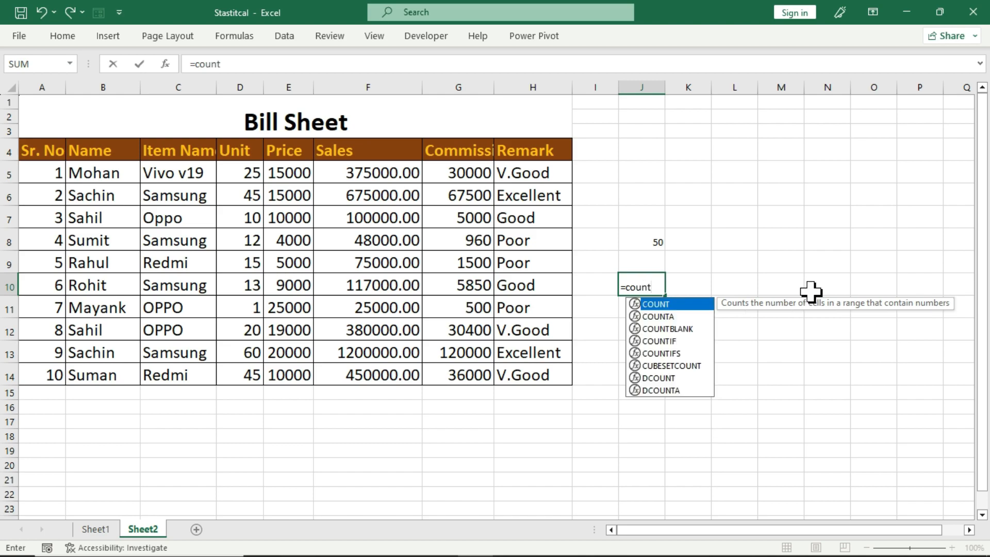
pyautogui.press('Down')
pyautogui.press('Tab')
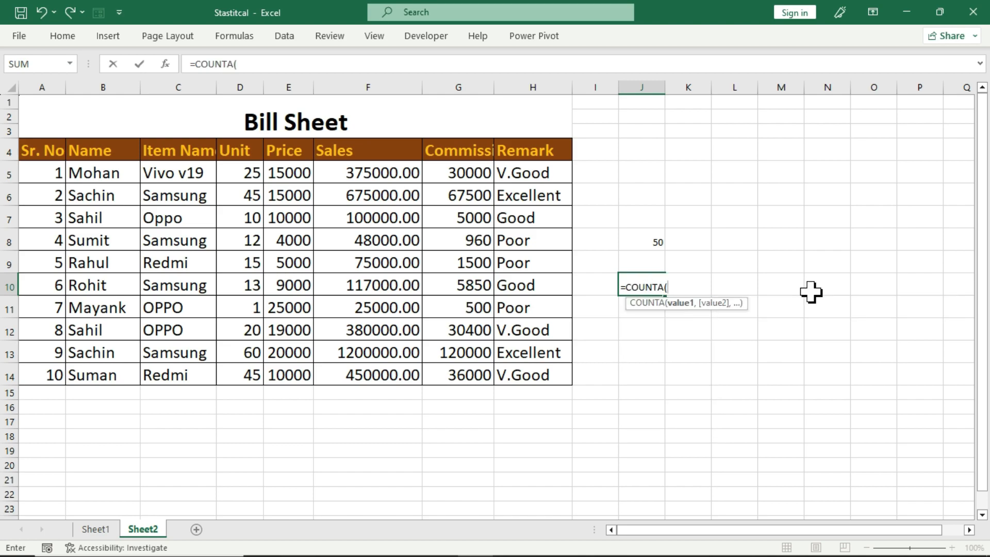
pyautogui.moveTo(48, 148); pyautogui.dragTo(503, 366)
pyautogui.write(')')
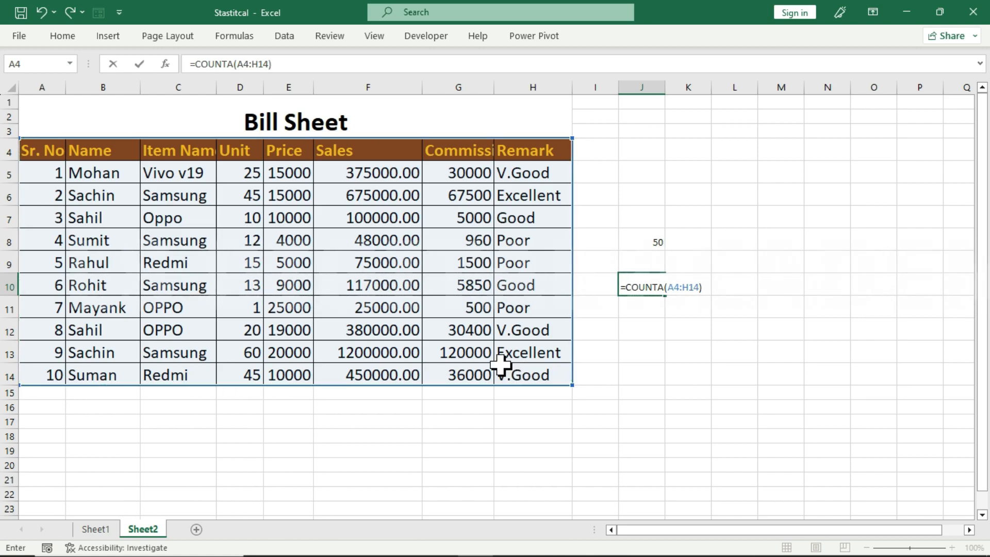
pyautogui.press('Return')
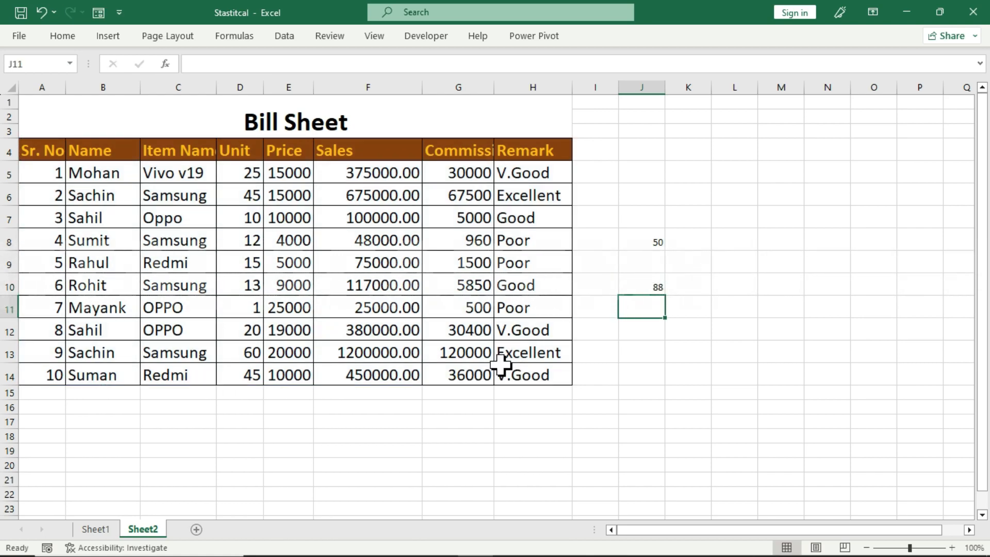
# Compare the COUNT formula in J8 with the COUNTA formula in J10, and clear J8:J10.
pyautogui.press('Up')
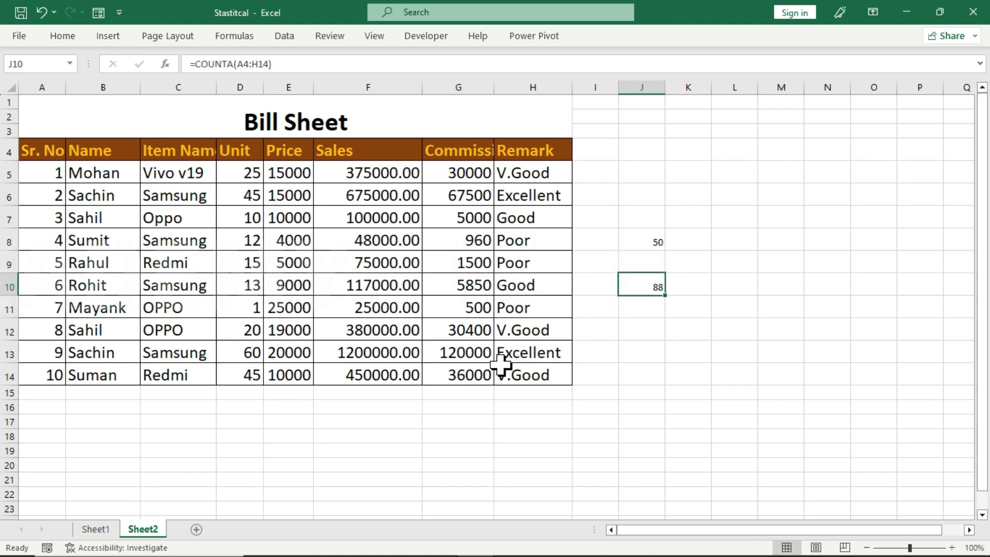
pyautogui.click(635, 242)
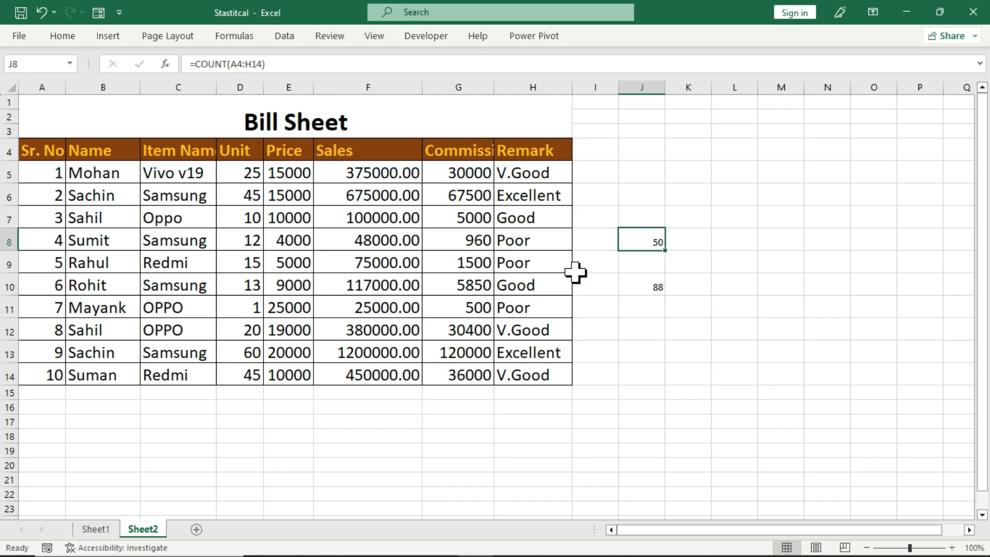
pyautogui.click(651, 285)
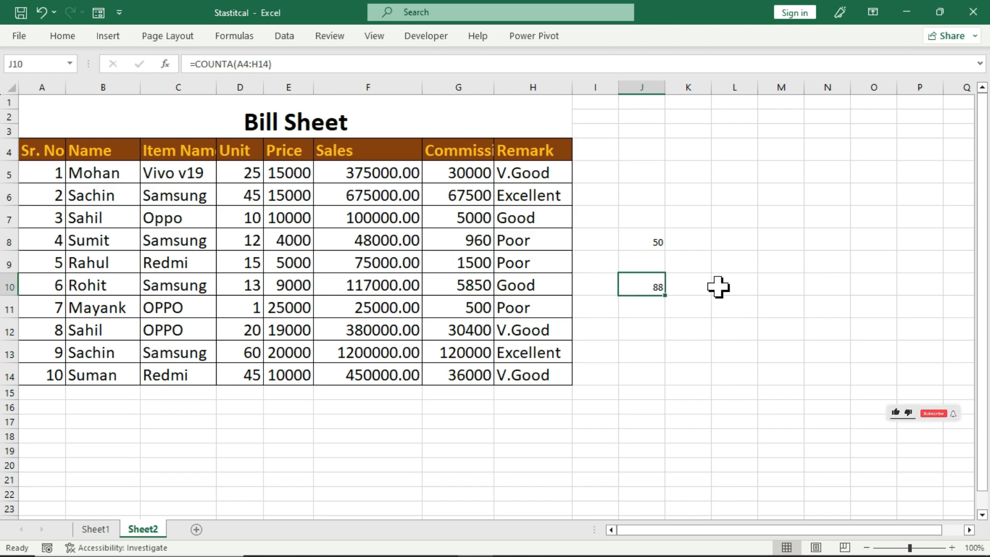
pyautogui.moveTo(643, 238); pyautogui.dragTo(643, 291)
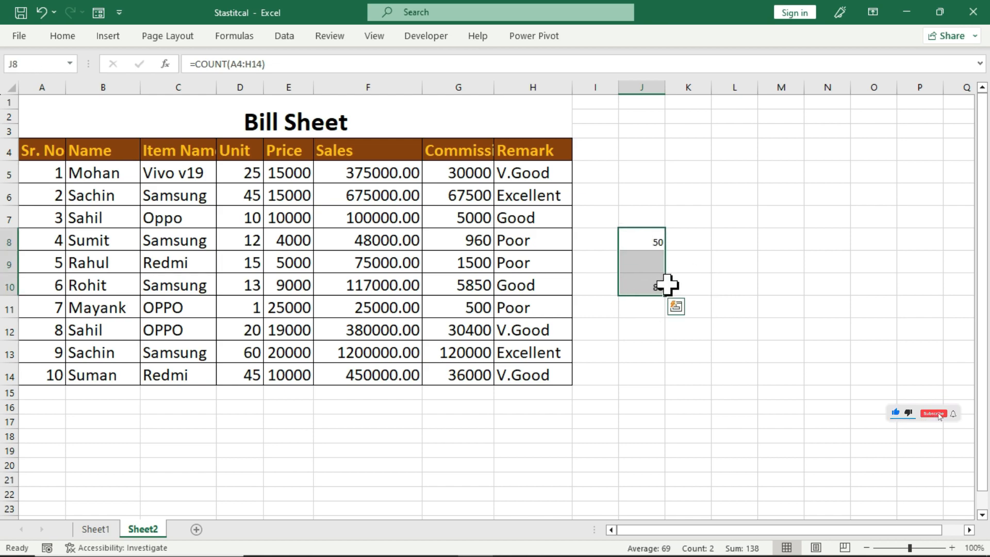
pyautogui.press('Delete')
# Count the blank cells of the sheet's title and table area in J8 with =COUNTBLANK(A1:H14).
pyautogui.click(652, 243)
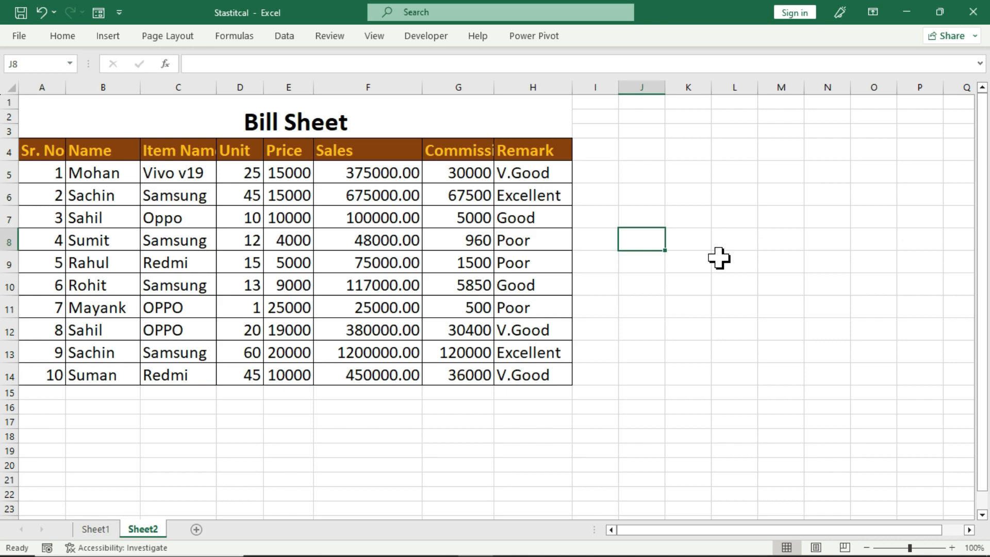
pyautogui.write('=coun')
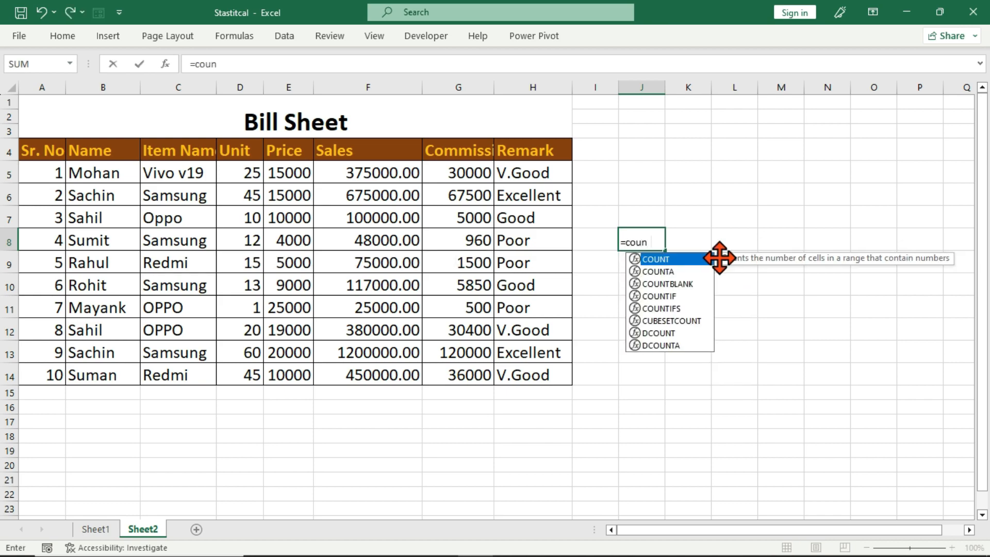
pyautogui.write('t')
pyautogui.press('Down')
pyautogui.press('Down')
pyautogui.press('Tab')
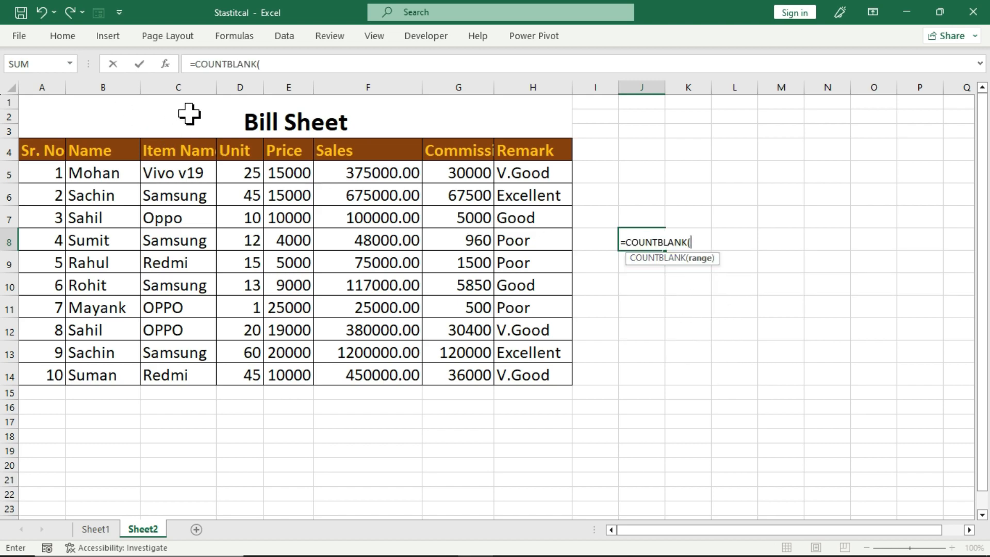
pyautogui.moveTo(159, 108); pyautogui.dragTo(157, 381)
pyautogui.write(')')
pyautogui.press('Return')
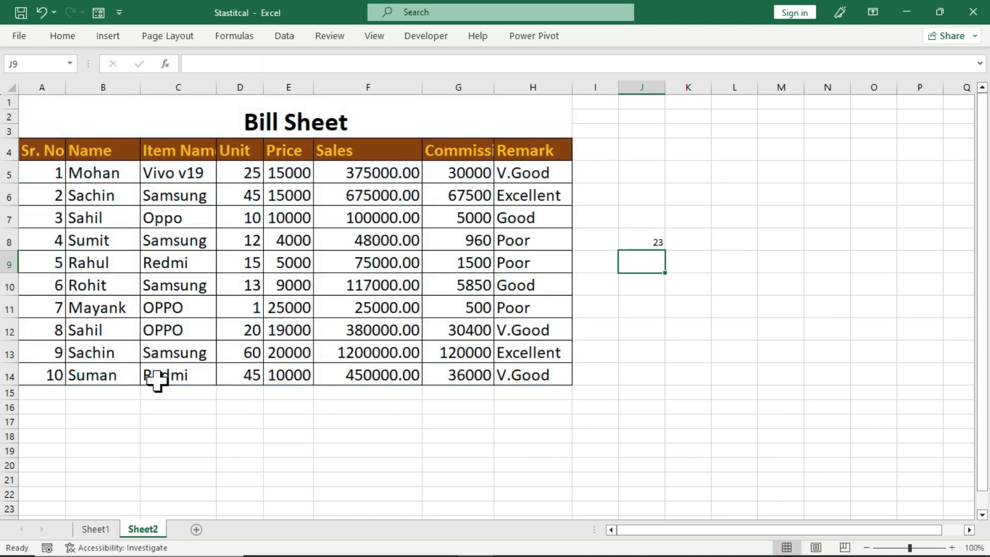
pyautogui.press('Up')
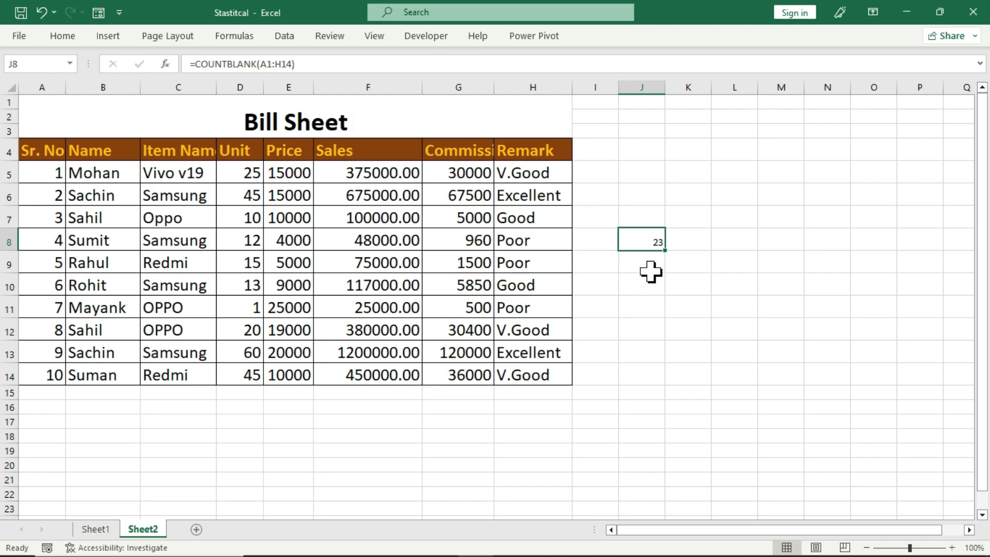
# Unmerge the Bill Sheet title cell to expose the separate cells of A1:H3.
pyautogui.click(442, 123)
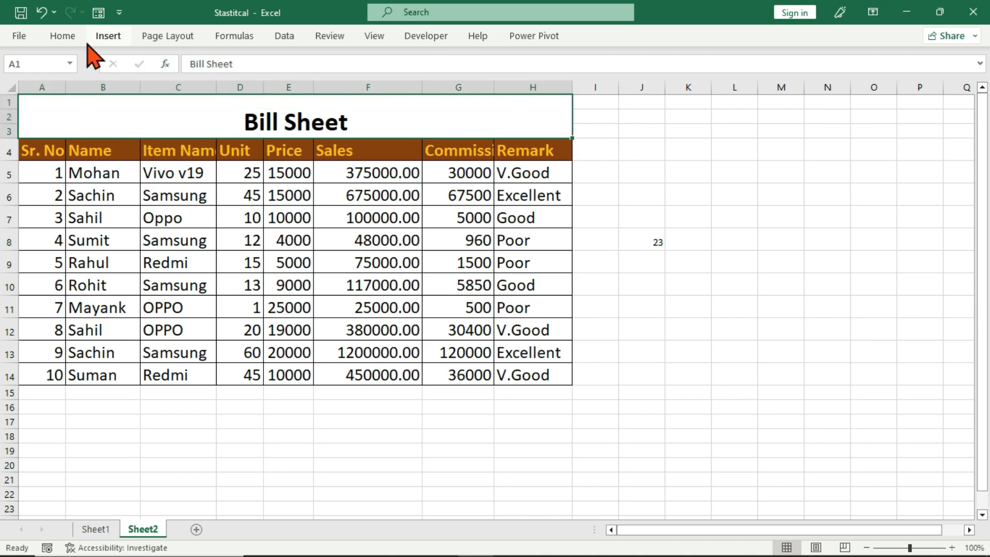
pyautogui.click(66, 35)
pyautogui.click(379, 89)
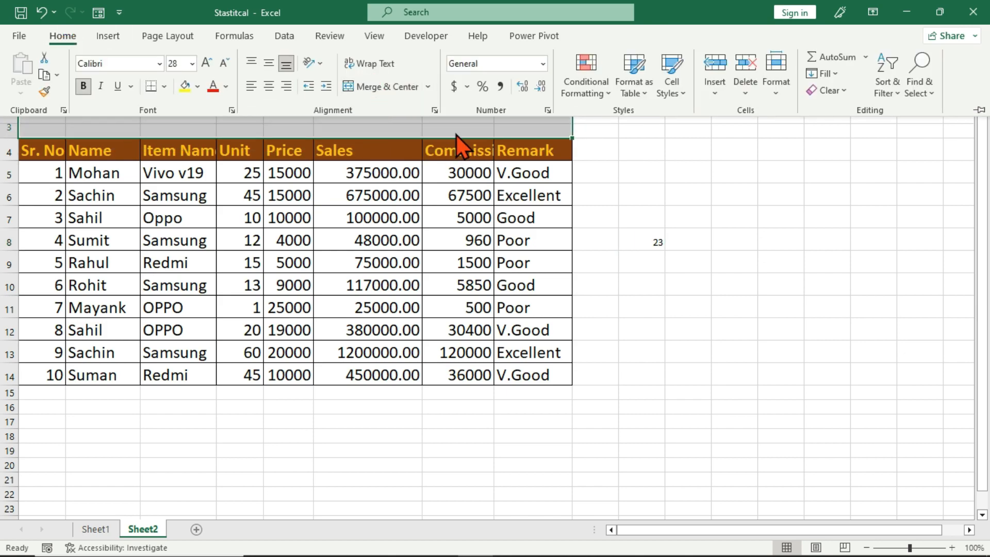
pyautogui.click(42, 101)
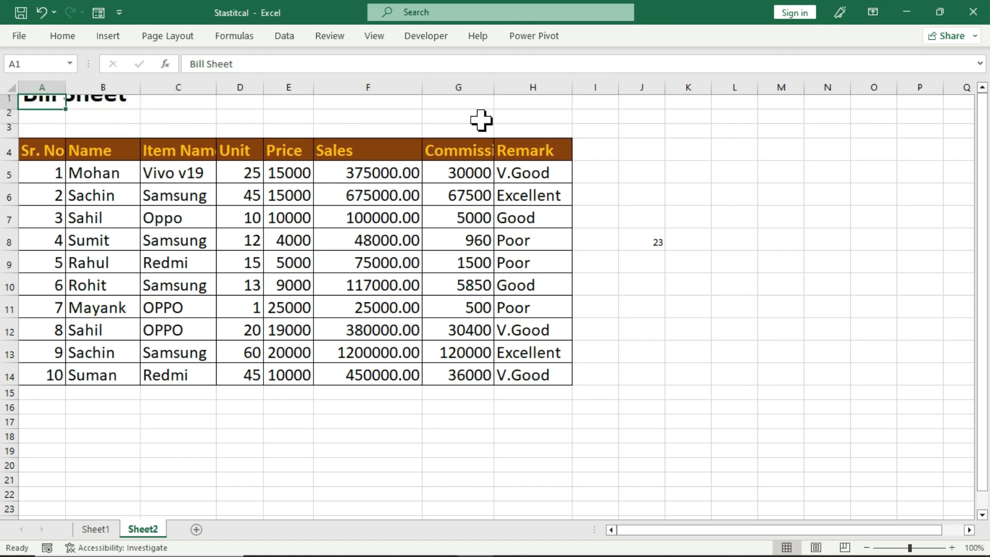
# Merge and center the title range A1:H3 again.
pyautogui.moveTo(35, 100); pyautogui.dragTo(498, 129)
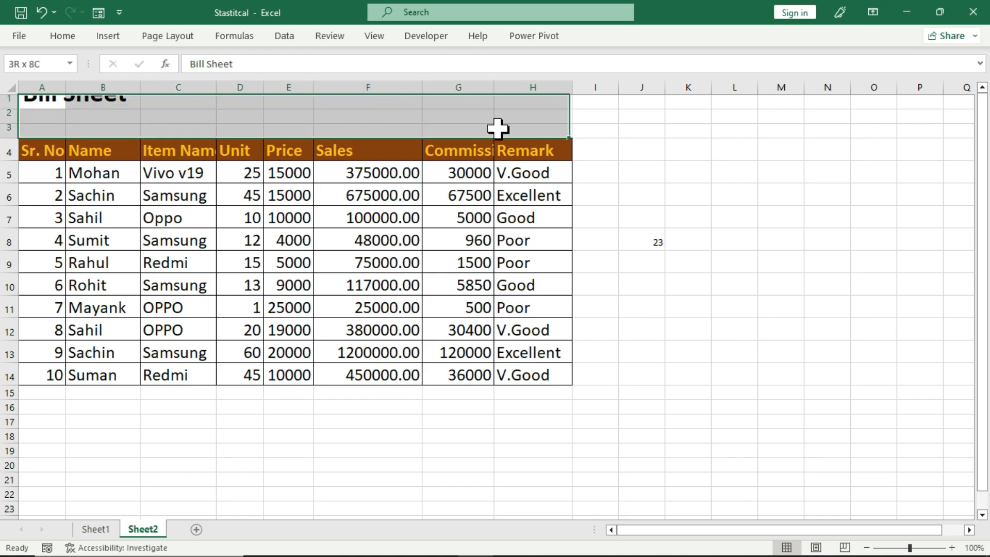
pyautogui.click(61, 37)
pyautogui.click(381, 88)
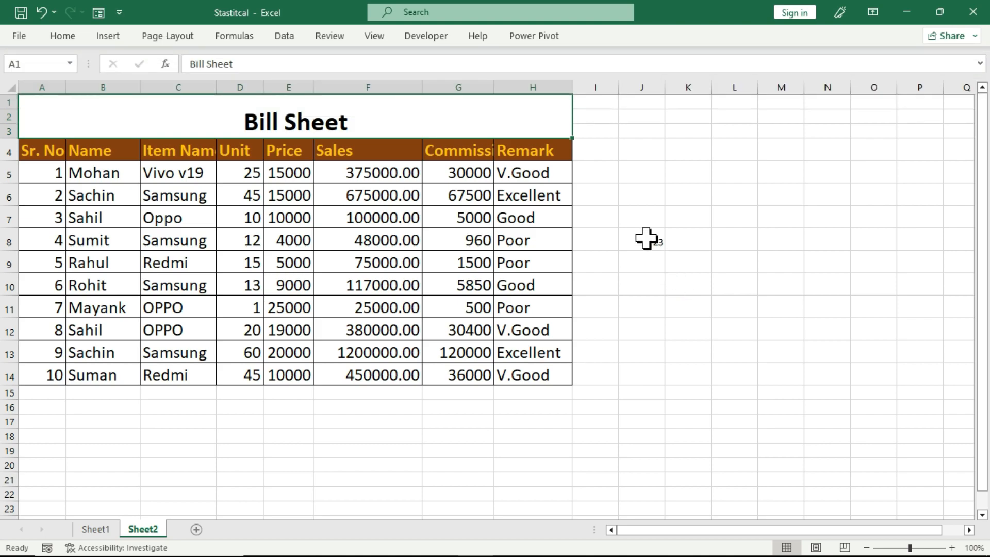
# Clear the COUNTBLANK formula from J8.
pyautogui.click(644, 238)
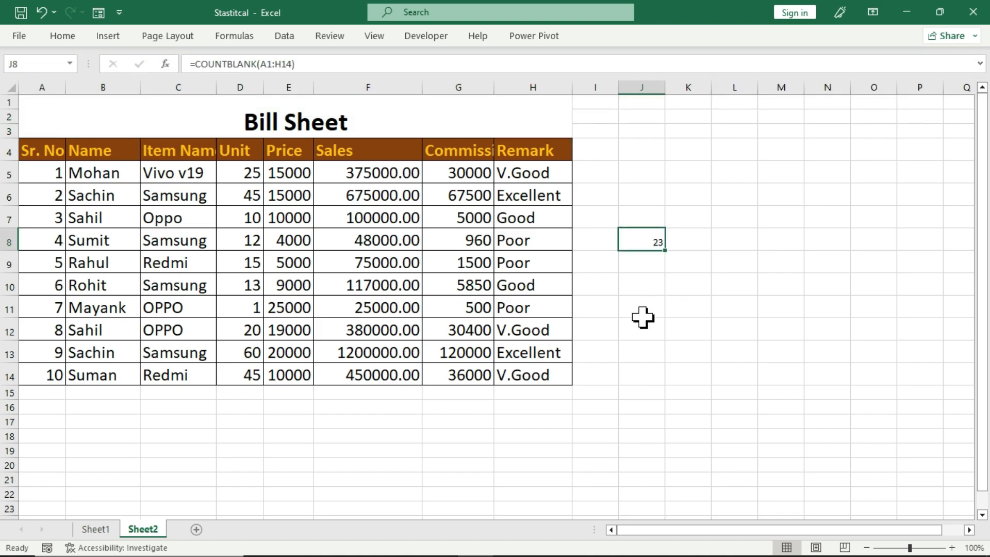
pyautogui.press('Delete')
pyautogui.press('Return')
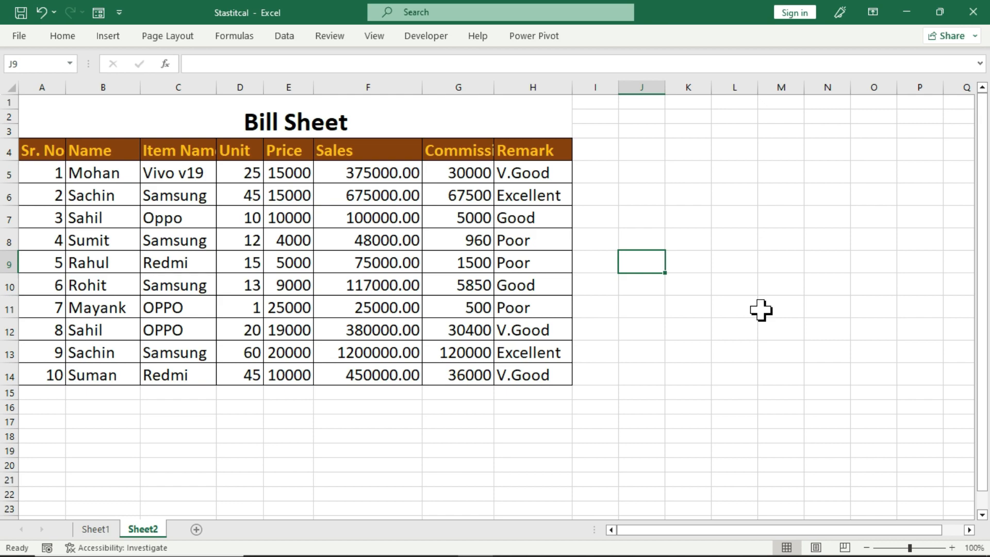
# Count the V.Good entries of the Remark column in J9 with =COUNTIF(H5:H14,"V.Good").
pyautogui.write('=count')
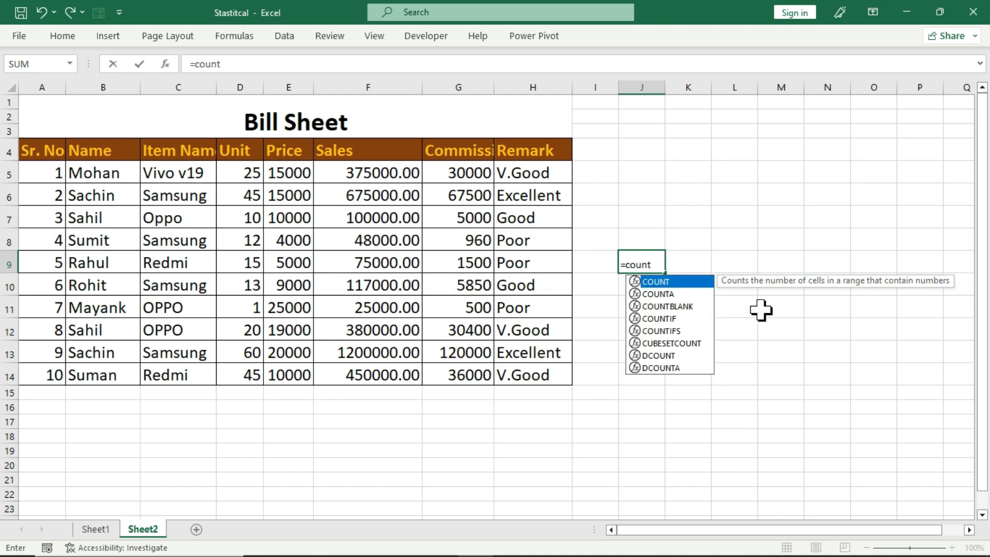
pyautogui.write('if')
pyautogui.press('Tab')
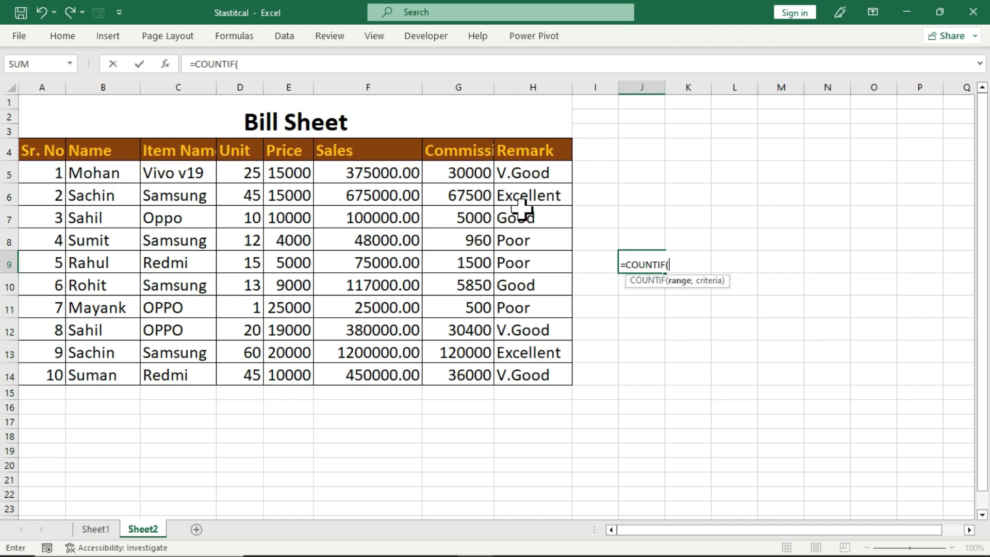
pyautogui.moveTo(525, 165); pyautogui.dragTo(525, 371)
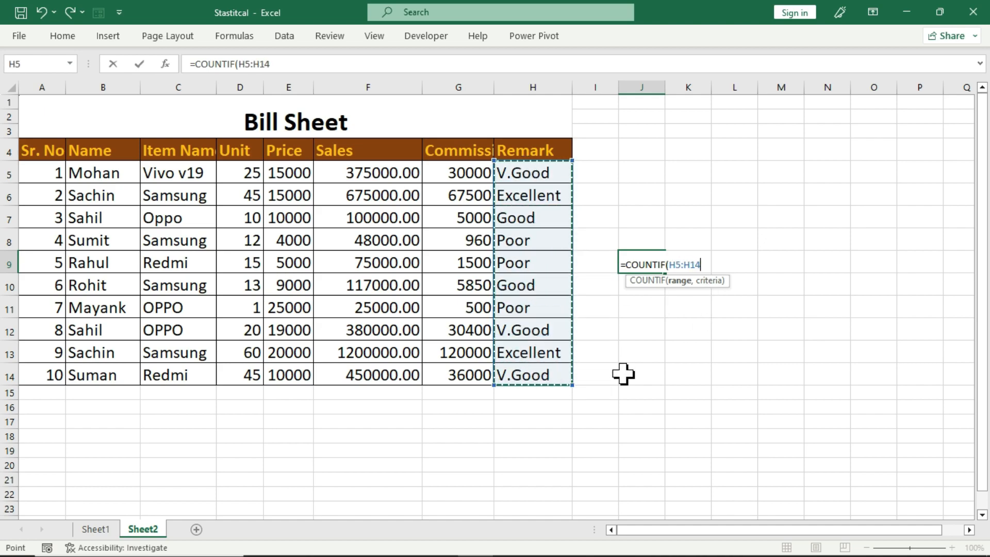
pyautogui.write(',"V.Go')
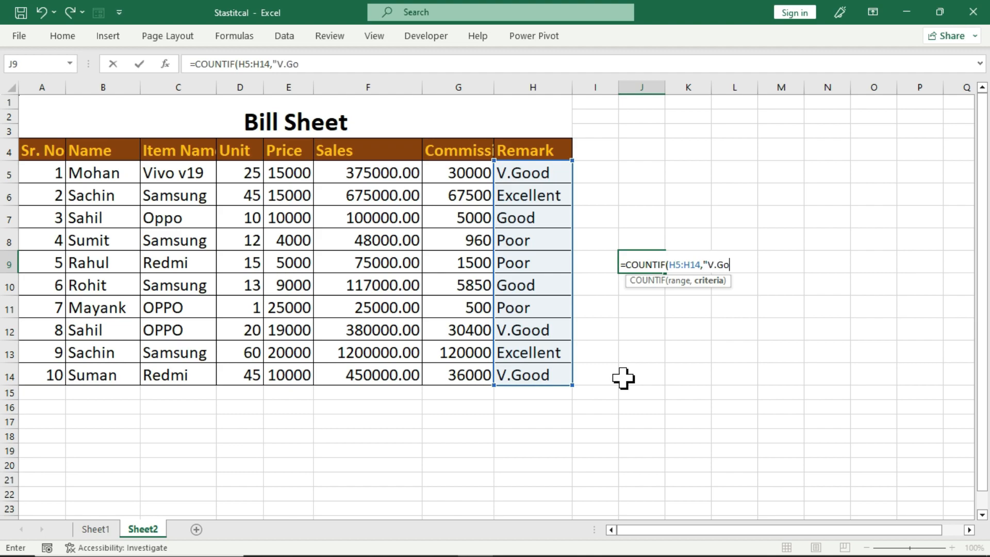
pyautogui.write('od")')
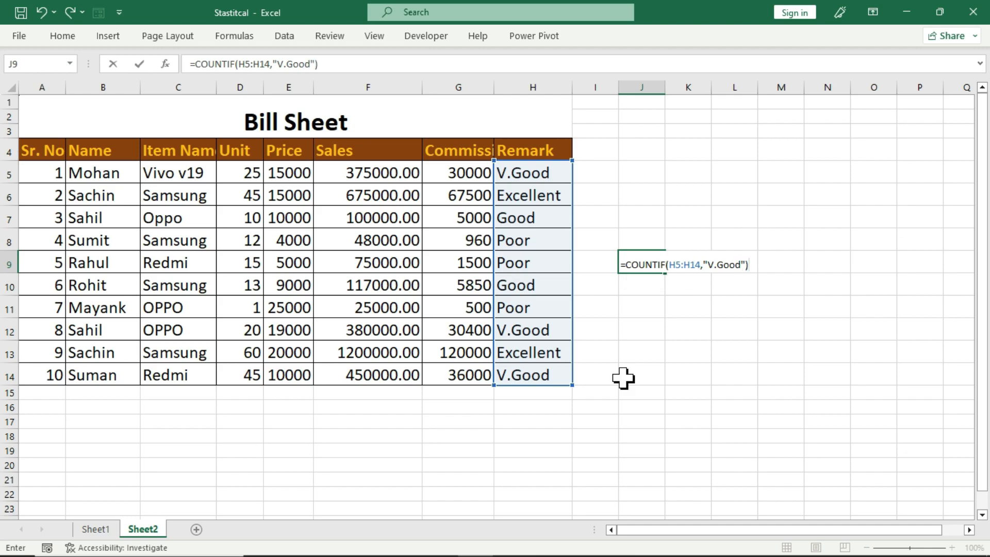
pyautogui.hotkey('ctrl', 'Return')
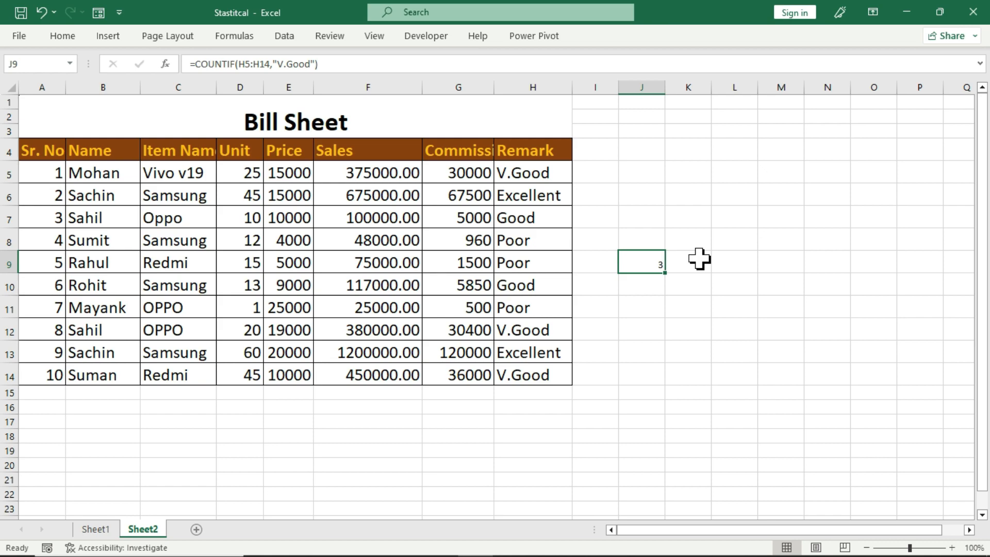
# Check the V.Good remarks in H5, H12 and H14 against the COUNTIF formula in J9, and clear J9.
pyautogui.click(544, 173)
pyautogui.click(537, 329)
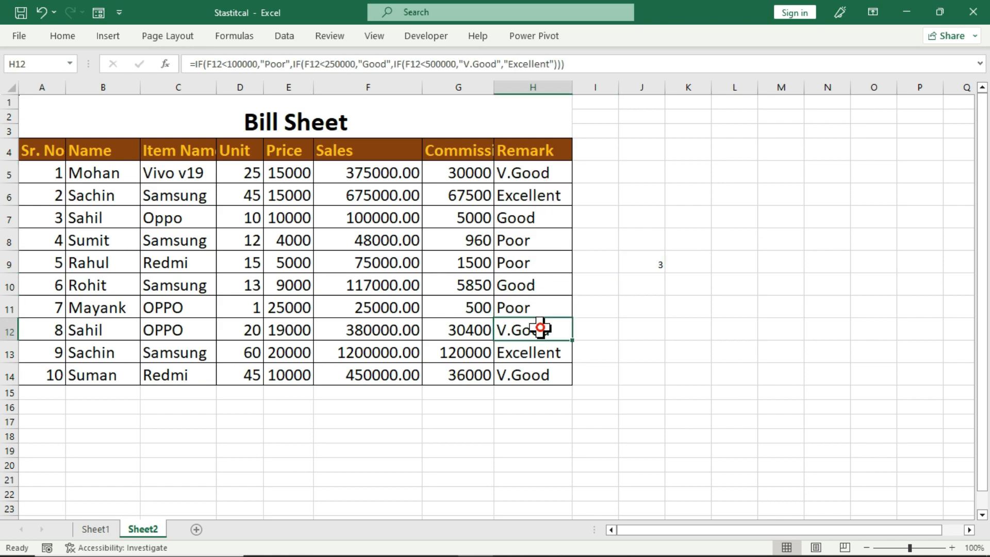
pyautogui.click(539, 370)
pyautogui.click(654, 265)
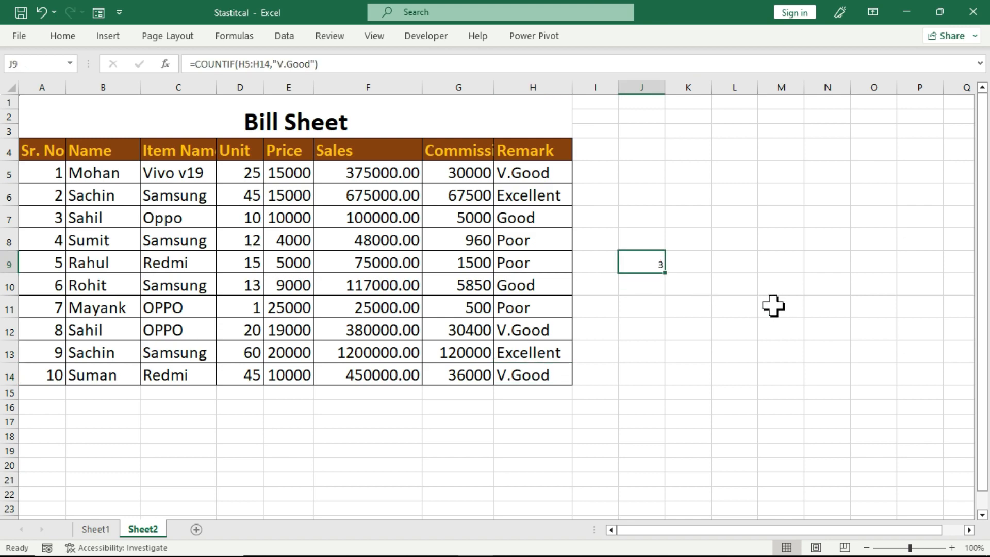
pyautogui.press('Delete')
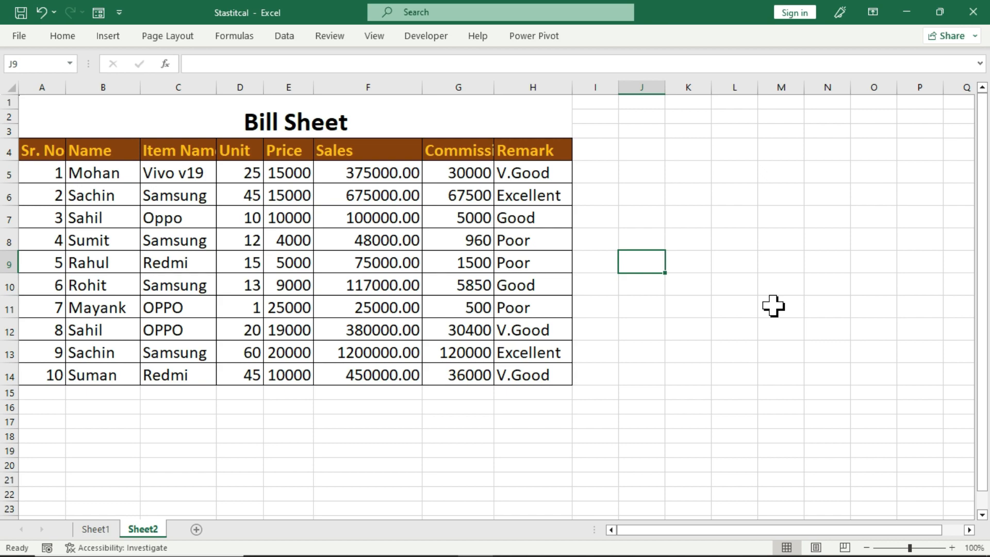
# Count in J8 the rows that match B6's name in B5:B14 and "Samsung" in C5:C14, using a COUNTIFS formula.
pyautogui.click(106, 195)
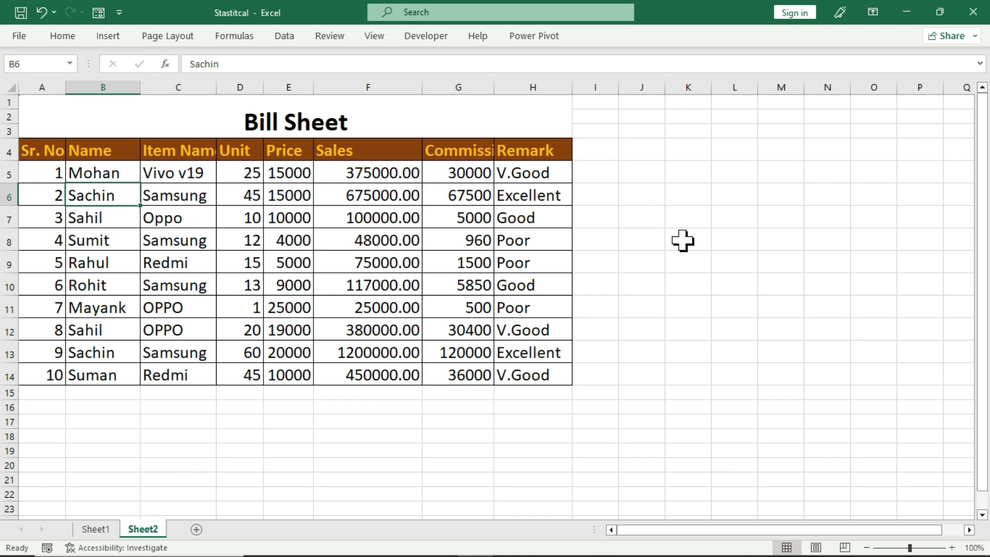
pyautogui.click(662, 242)
pyautogui.write('=')
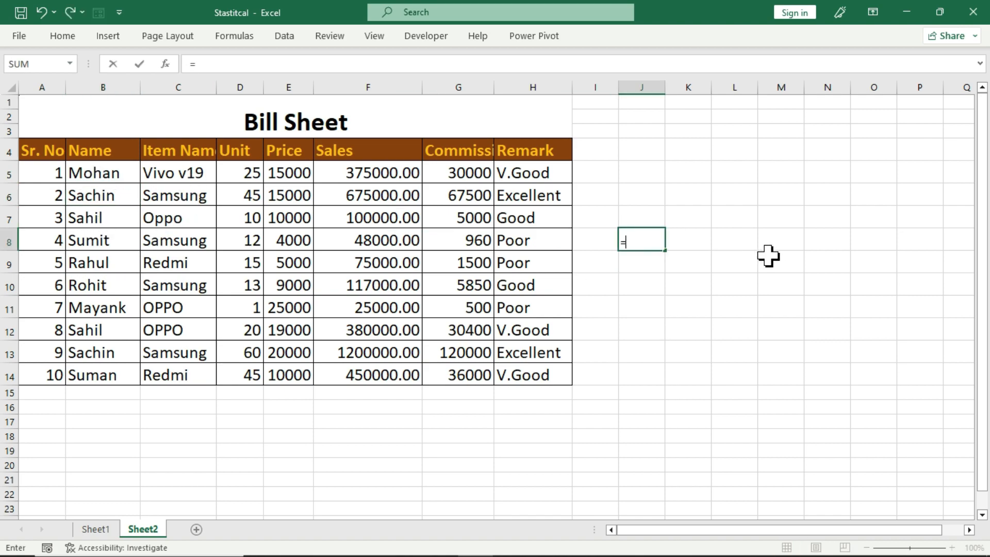
pyautogui.write('countif')
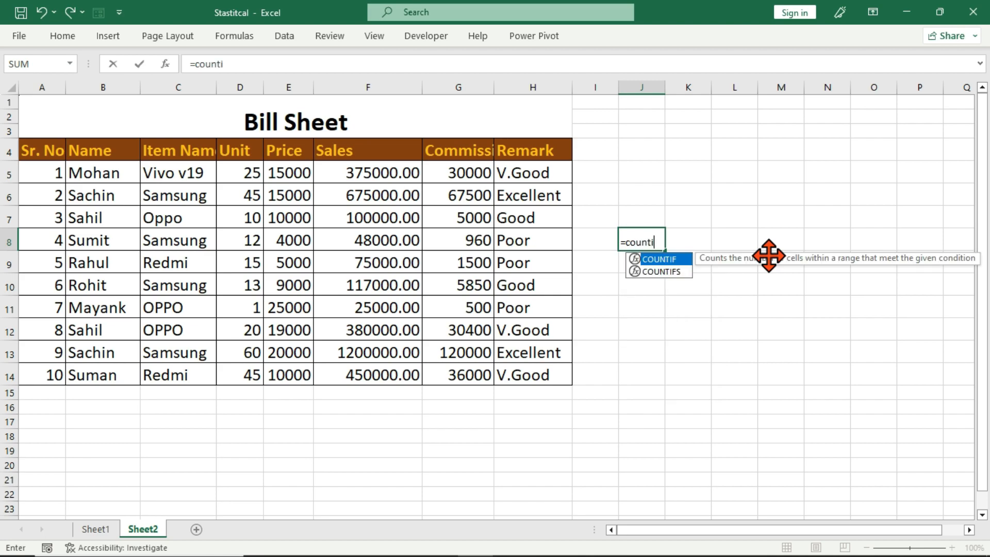
pyautogui.press('Down')
pyautogui.press('Tab')
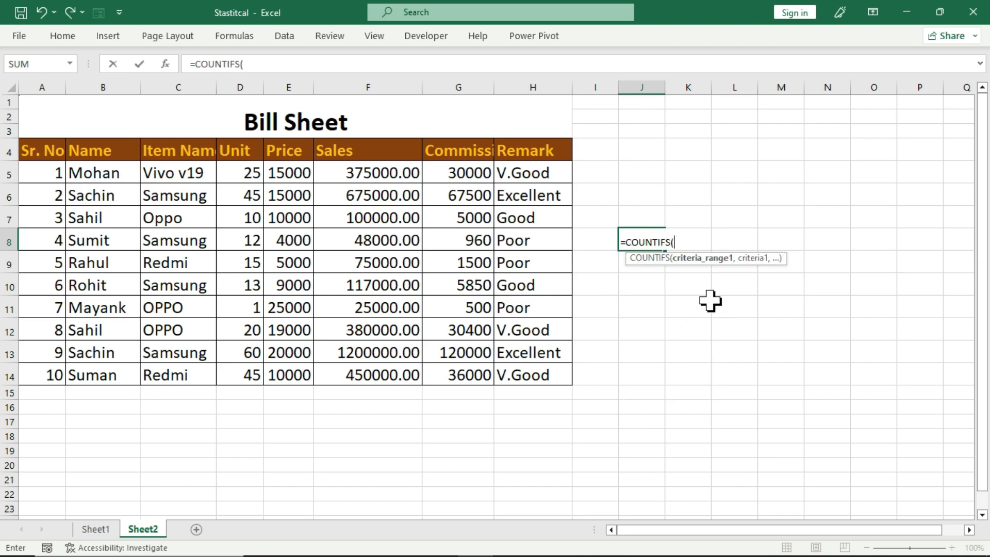
pyautogui.moveTo(110, 182); pyautogui.dragTo(105, 377)
pyautogui.write(',"sachin')
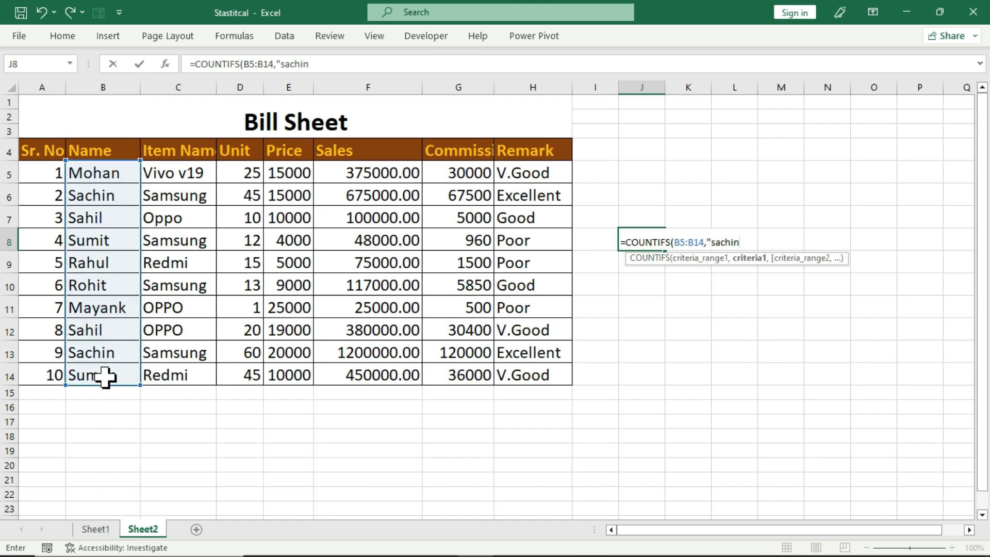
pyautogui.write('",')
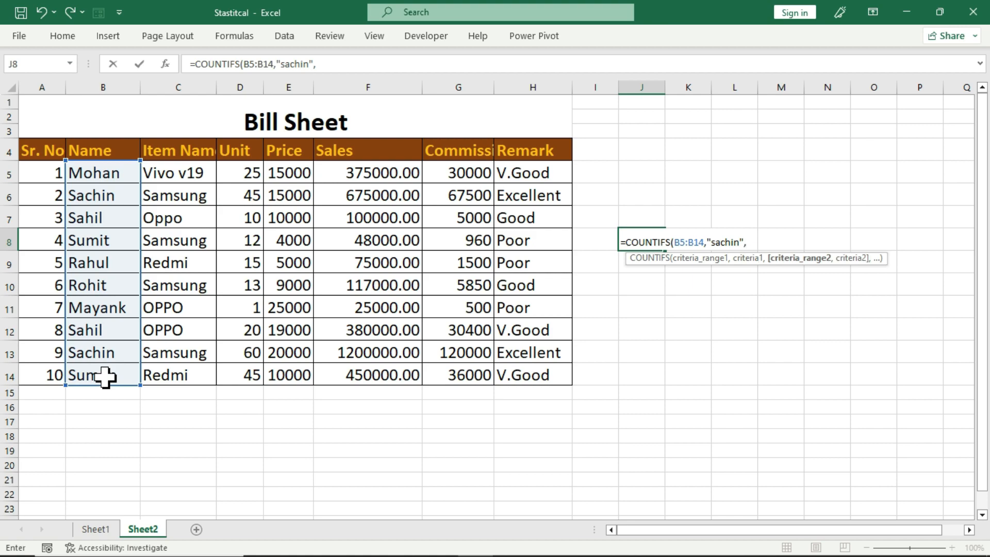
pyautogui.moveTo(192, 177); pyautogui.dragTo(181, 364)
pyautogui.write(',"Samsung')
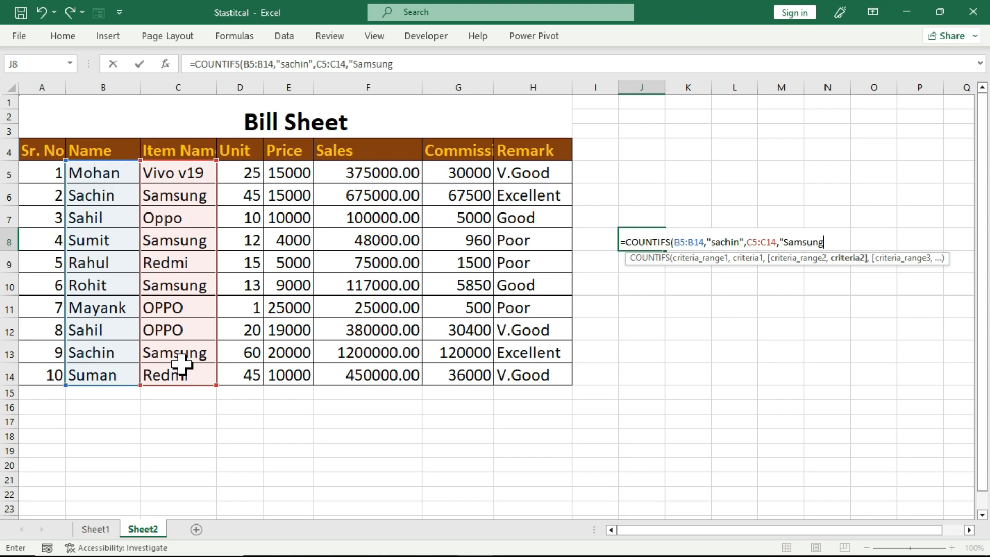
pyautogui.write('")')
pyautogui.hotkey('ctrl', 'Return')
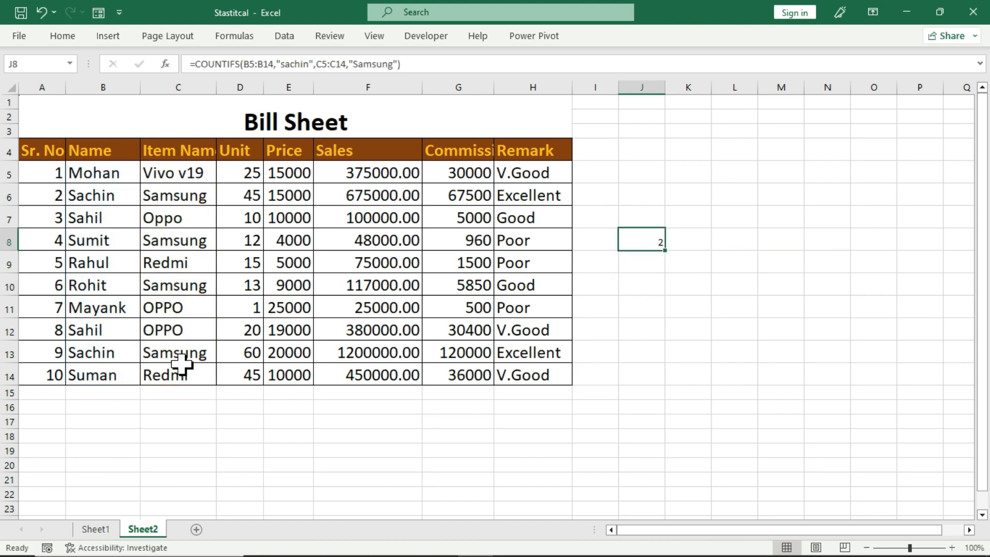
# Check the matching name and Samsung cells in rows 6 and 13 against the COUNTIFS formula in J8.
pyautogui.click(104, 196)
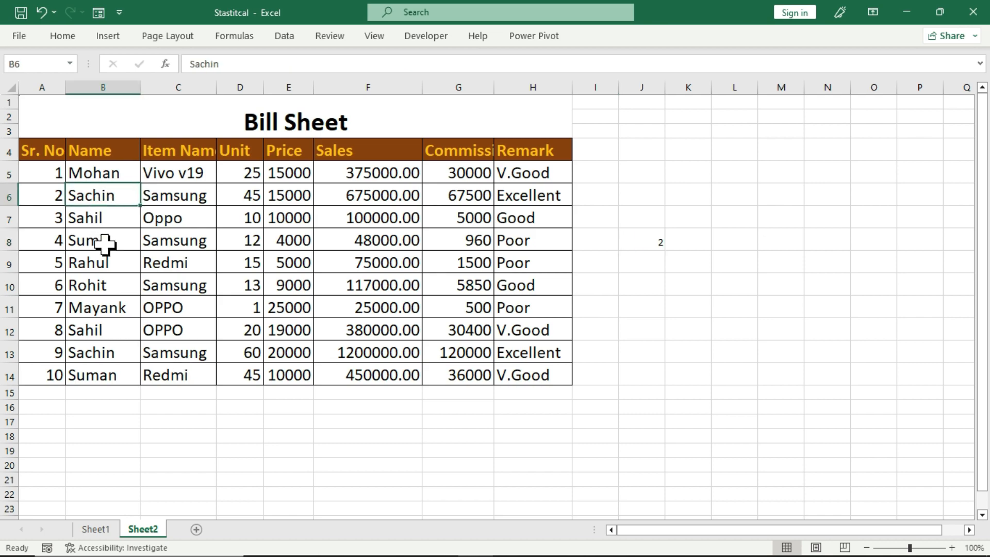
pyautogui.click(106, 353)
pyautogui.click(188, 197)
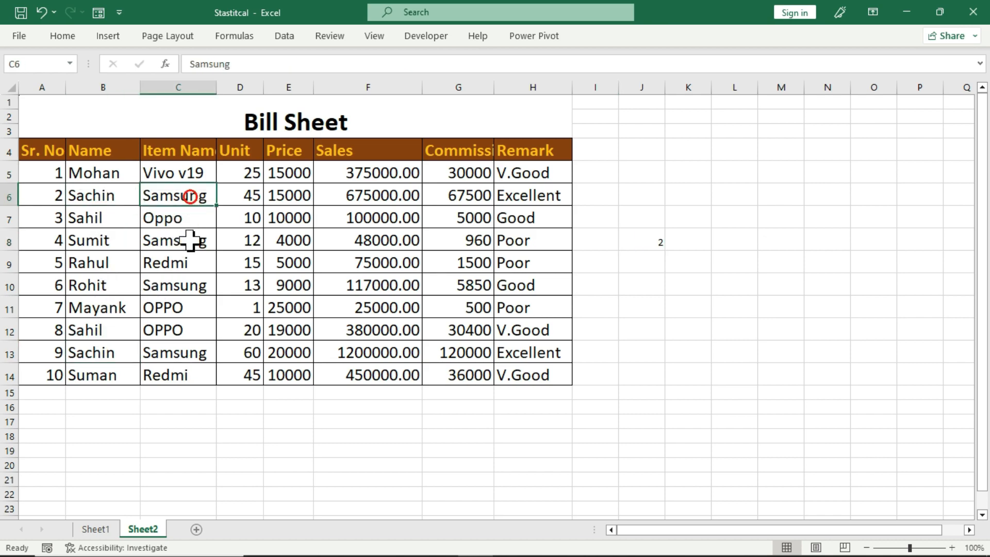
pyautogui.click(186, 355)
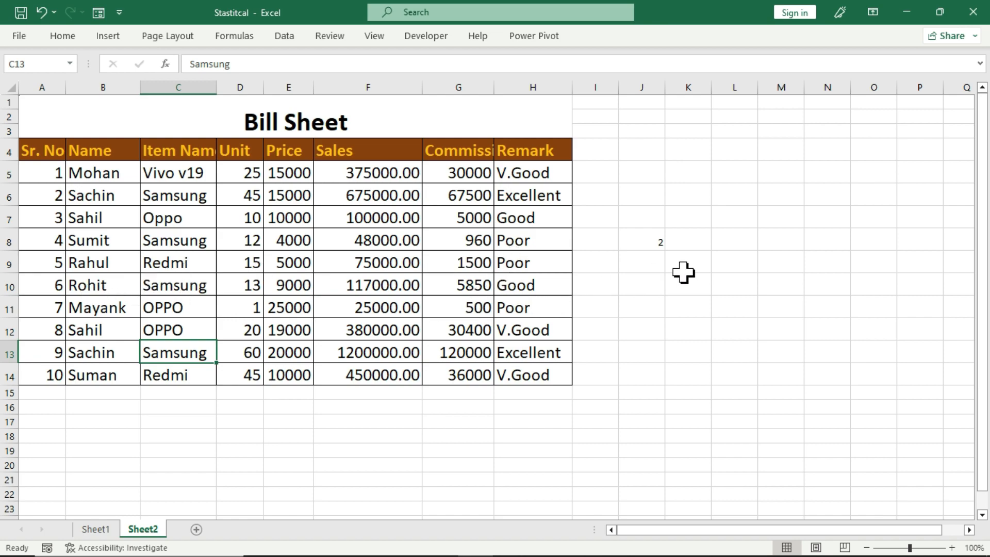
pyautogui.click(654, 243)
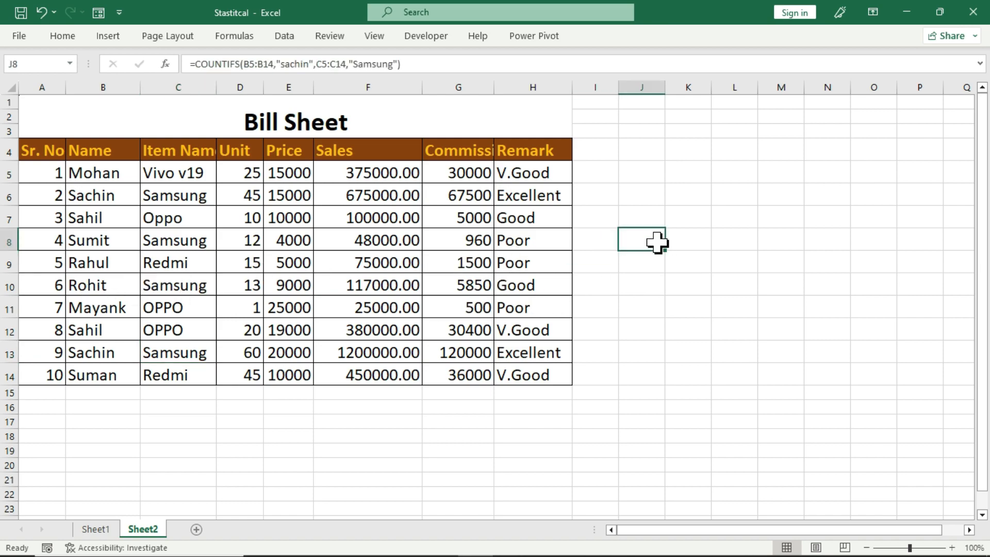
# Set the Unit value in D6 to 1.
pyautogui.click(253, 195)
pyautogui.write('1')
pyautogui.press('Return')
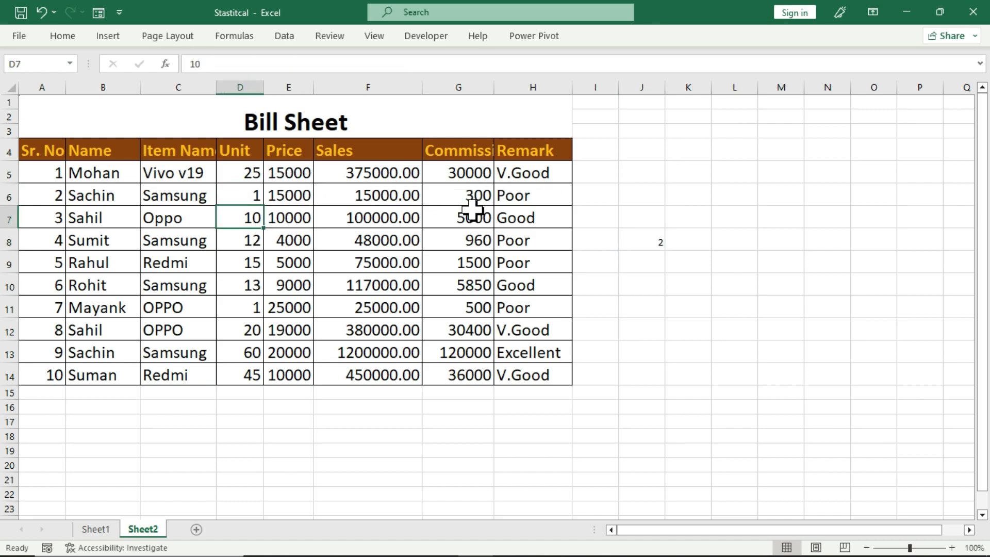
# Try adding H5:H14 with "Poor" as a third criterion to the COUNTIFS formula in J8, and undo that addition.
pyautogui.click(654, 245)
pyautogui.click(395, 64)
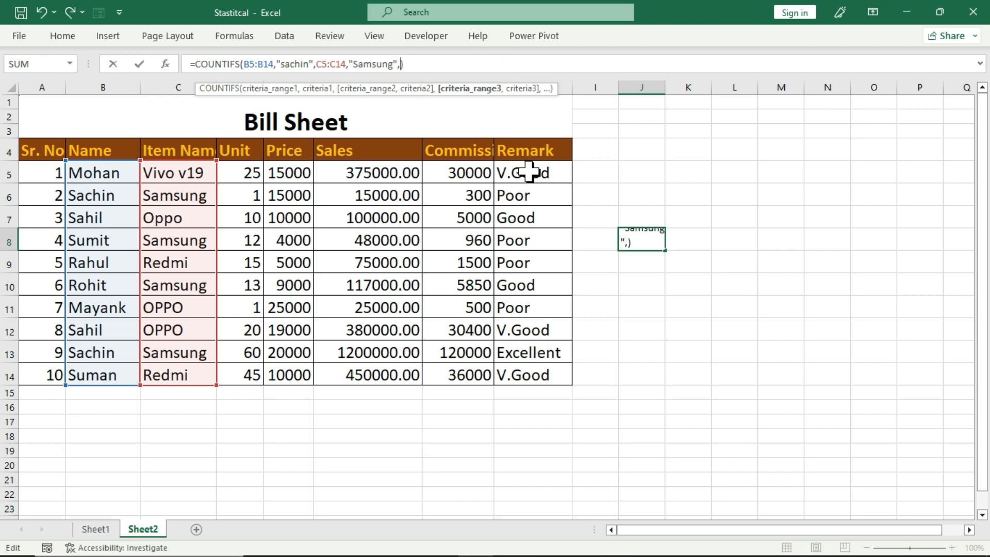
pyautogui.moveTo(530, 172); pyautogui.dragTo(534, 367)
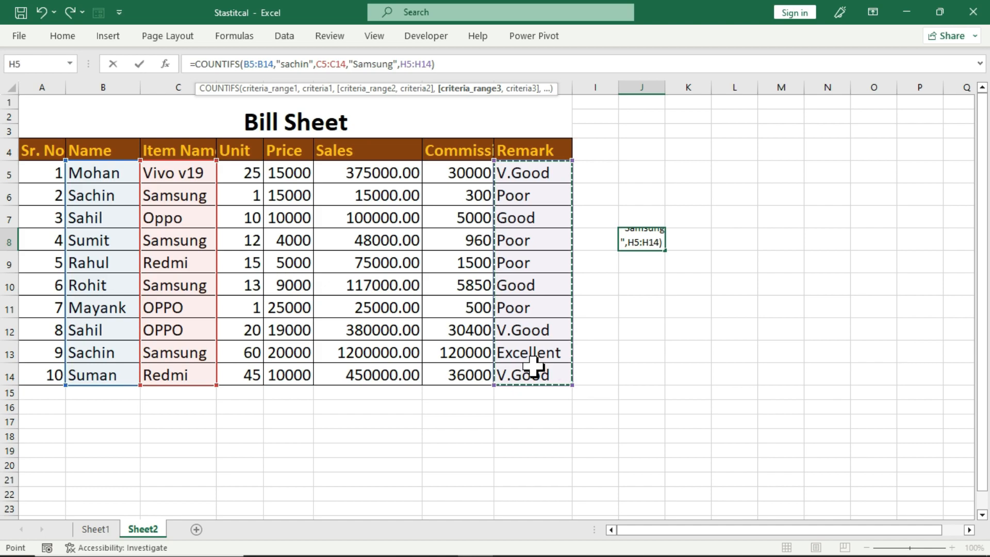
pyautogui.write(',"Poor')
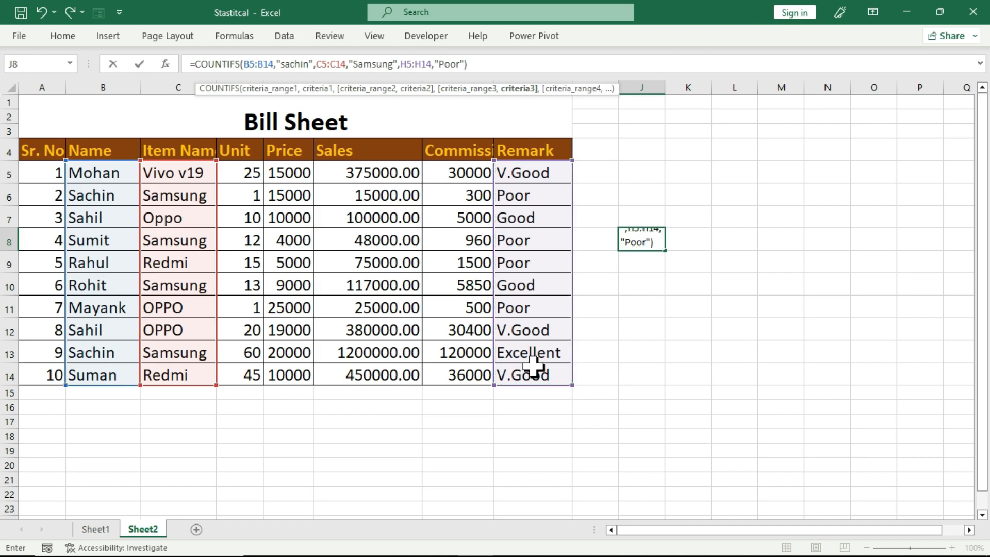
pyautogui.press('Return')
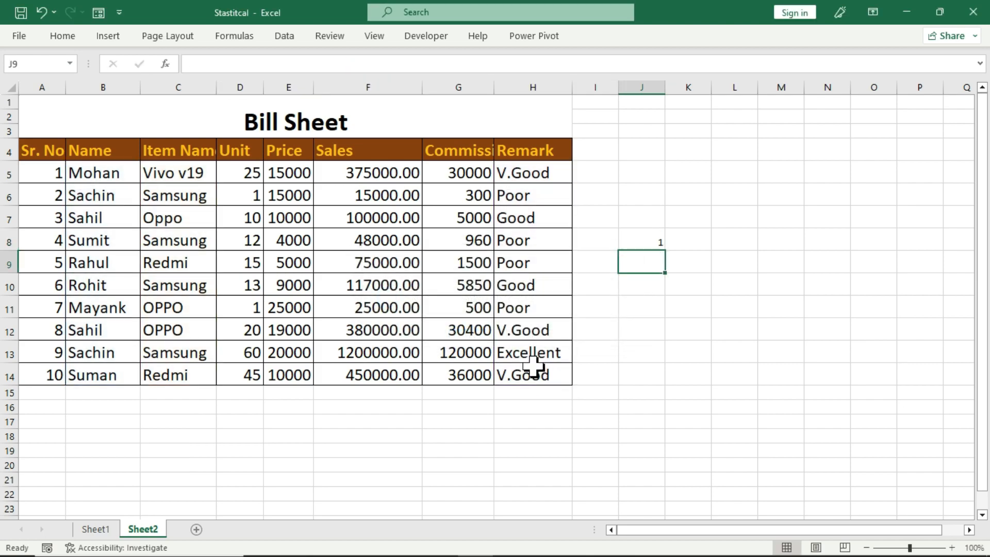
pyautogui.click(657, 242)
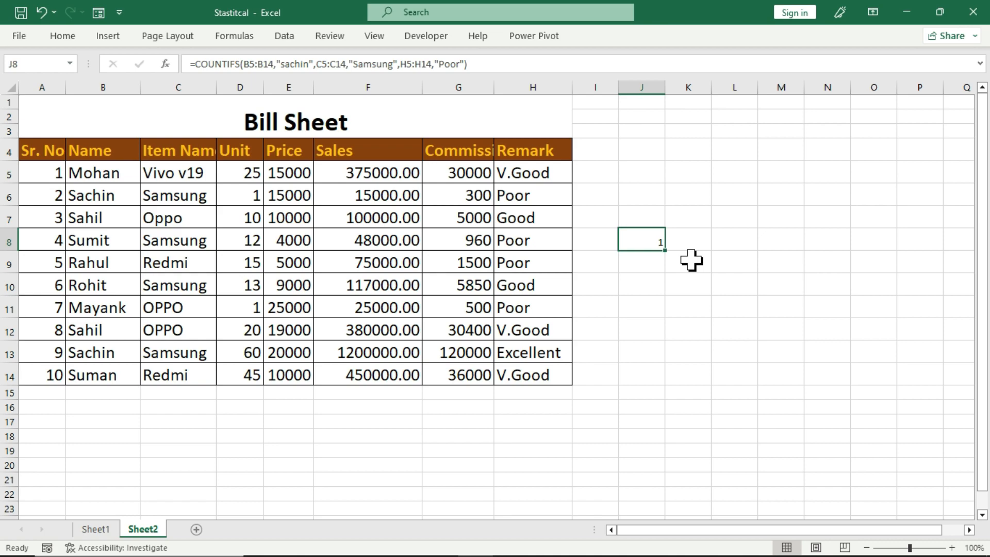
pyautogui.hotkey('ctrl', 'z')
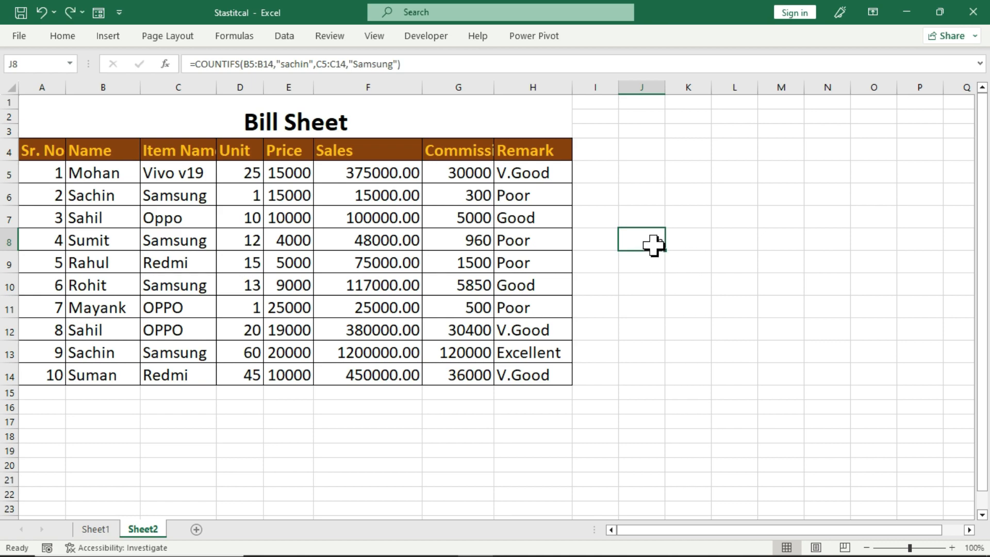
# Start a COUNTIFS formula in J10 that matches B6's name in B5:B14 and "Samsung" in C5:C14.
pyautogui.click(650, 282)
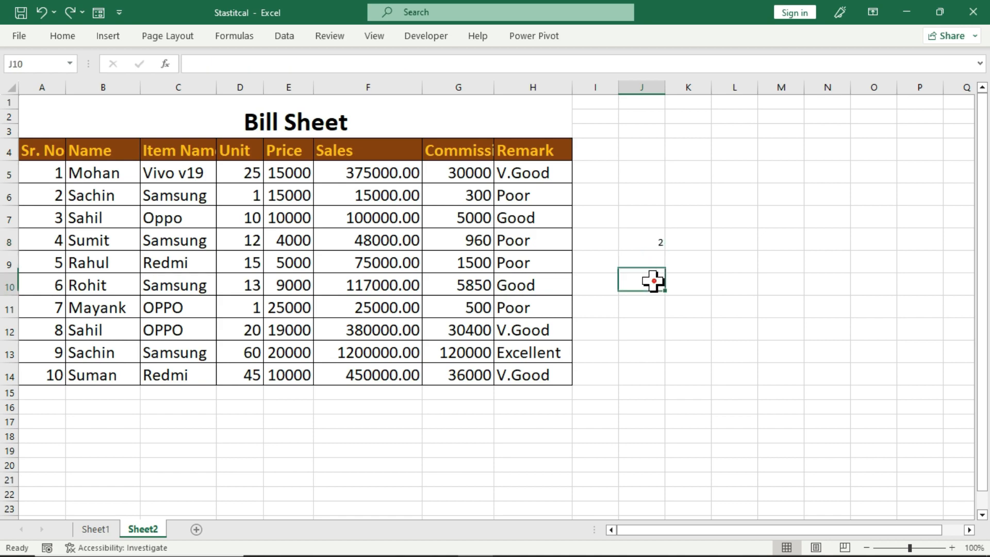
pyautogui.write('=counti')
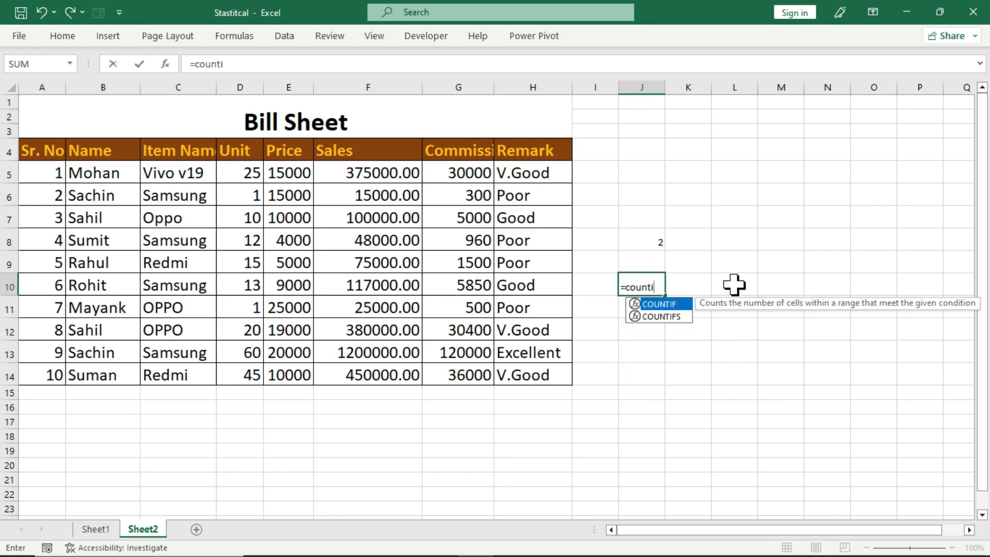
pyautogui.press('Down')
pyautogui.press('Tab')
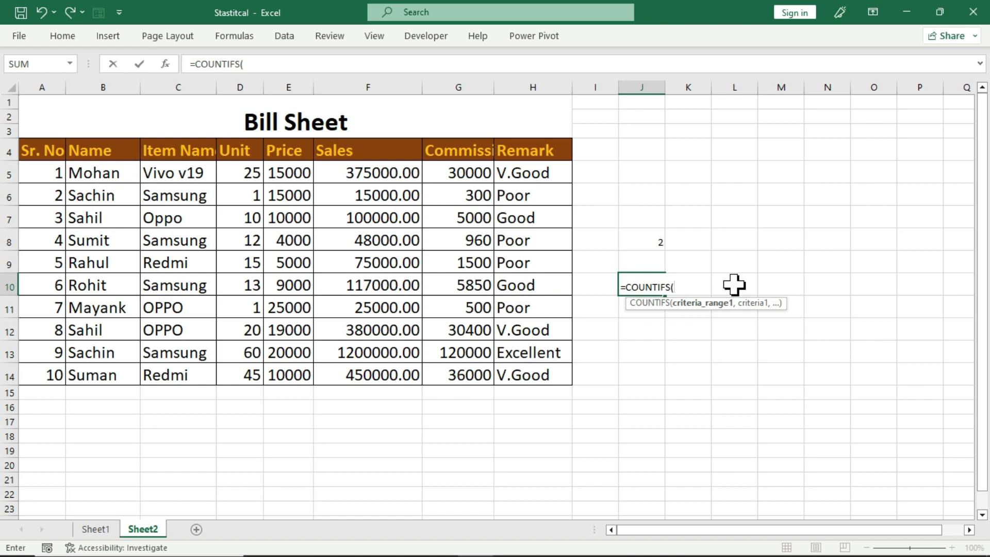
pyautogui.moveTo(103, 173); pyautogui.dragTo(106, 370)
pyautogui.write(',"Sac')
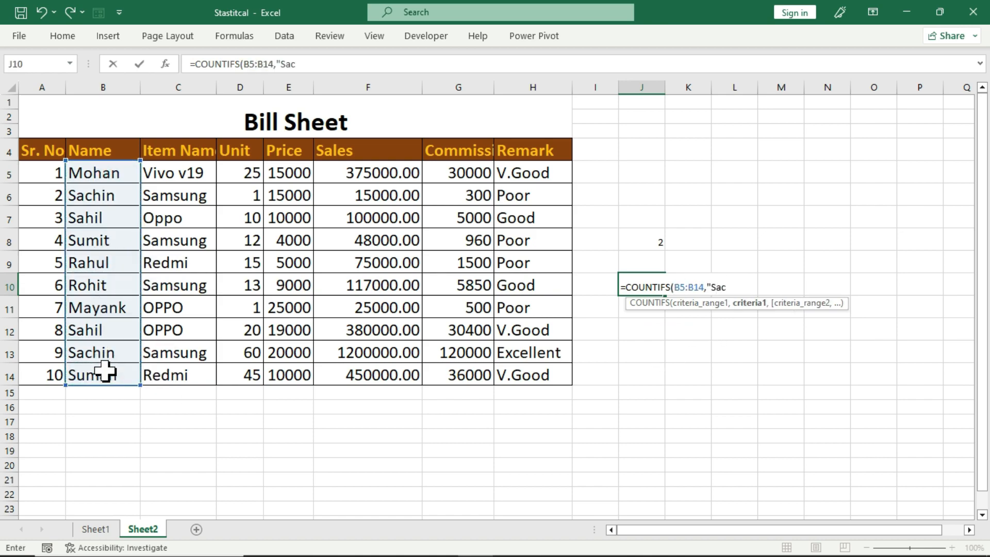
pyautogui.write('hin",')
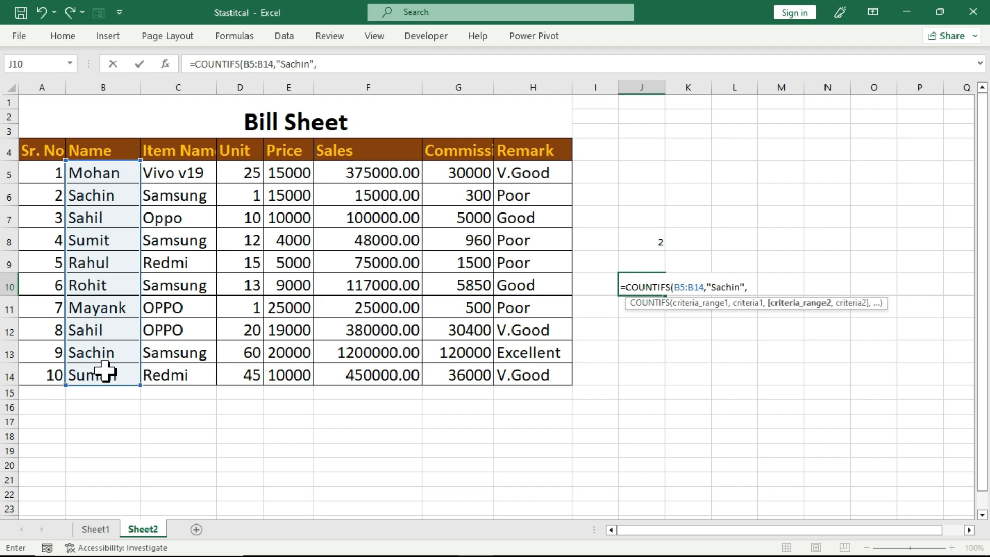
pyautogui.moveTo(181, 171); pyautogui.dragTo(169, 378)
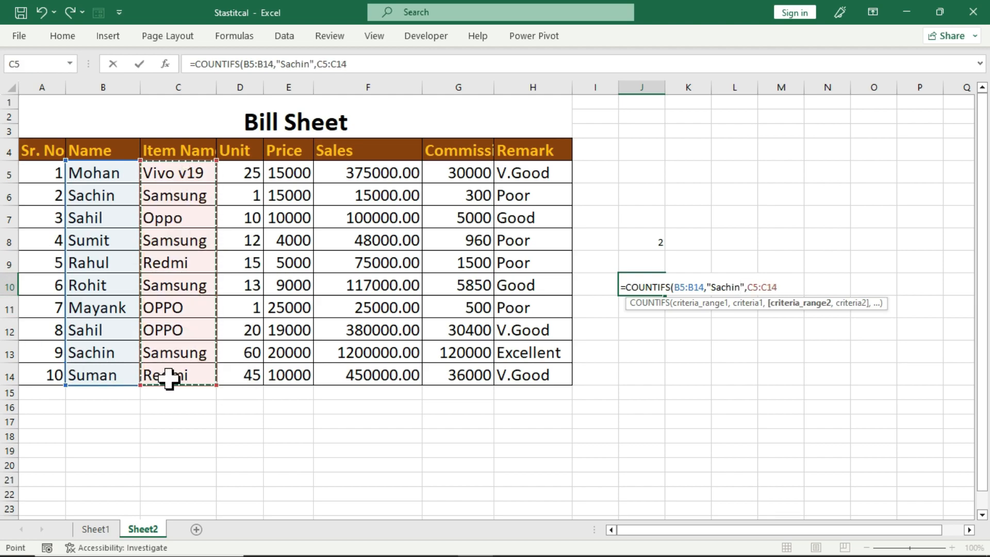
pyautogui.write(',"Sa')
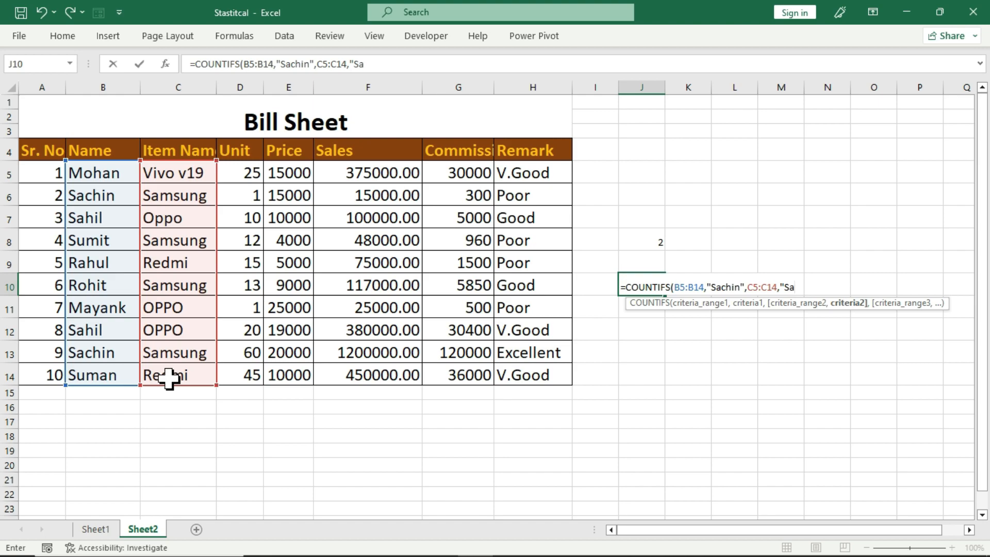
pyautogui.write('msung",')
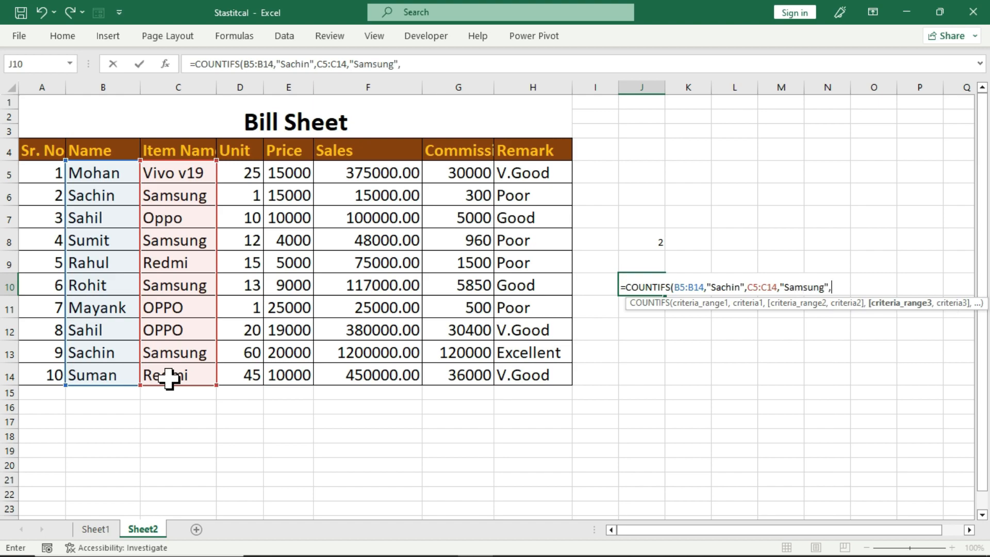
# Complete the COUNTIFS formula in J10 with H5:H14 and "poor" as the third range and criterion.
pyautogui.moveTo(509, 175); pyautogui.dragTo(518, 366)
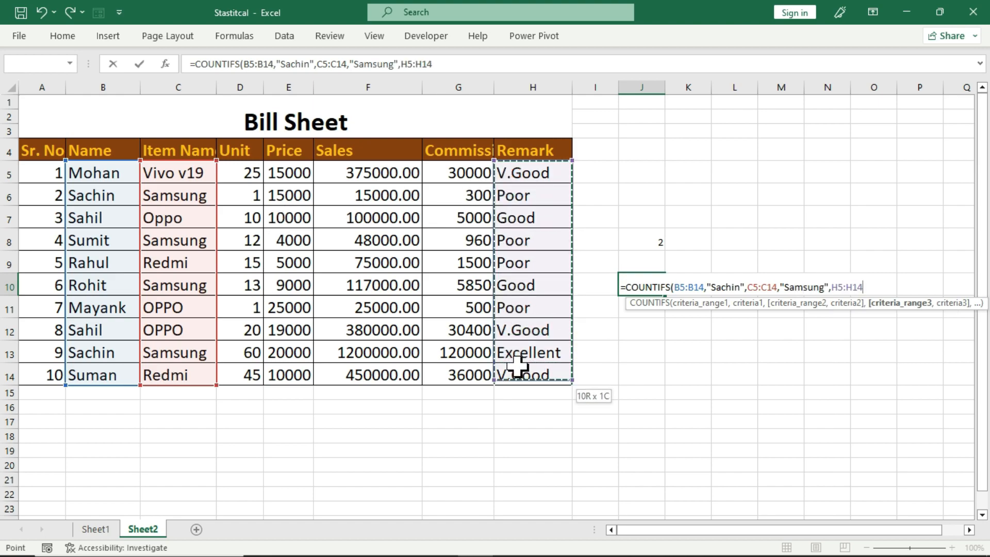
pyautogui.write(',"poo')
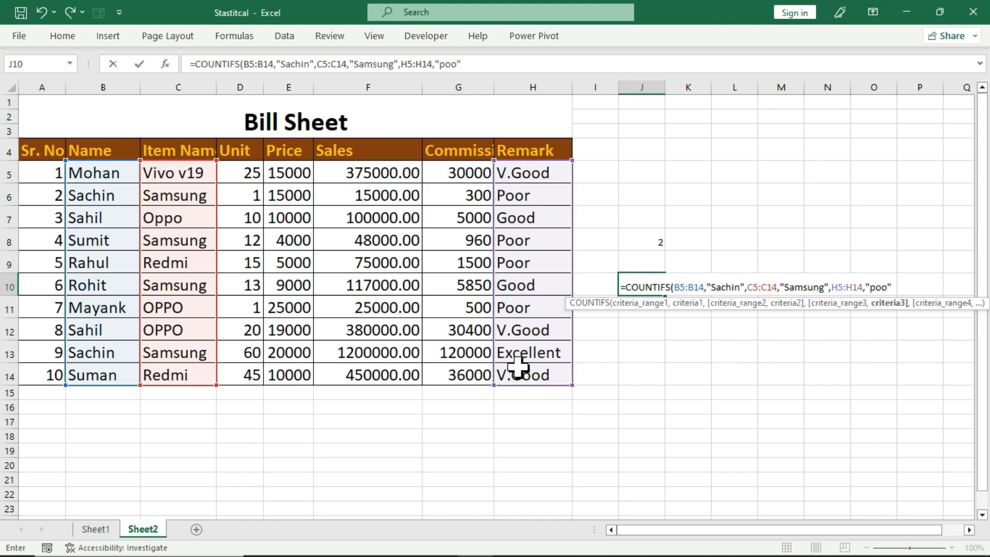
pyautogui.press('Return')
pyautogui.press('Up')
pyautogui.click(522, 67)
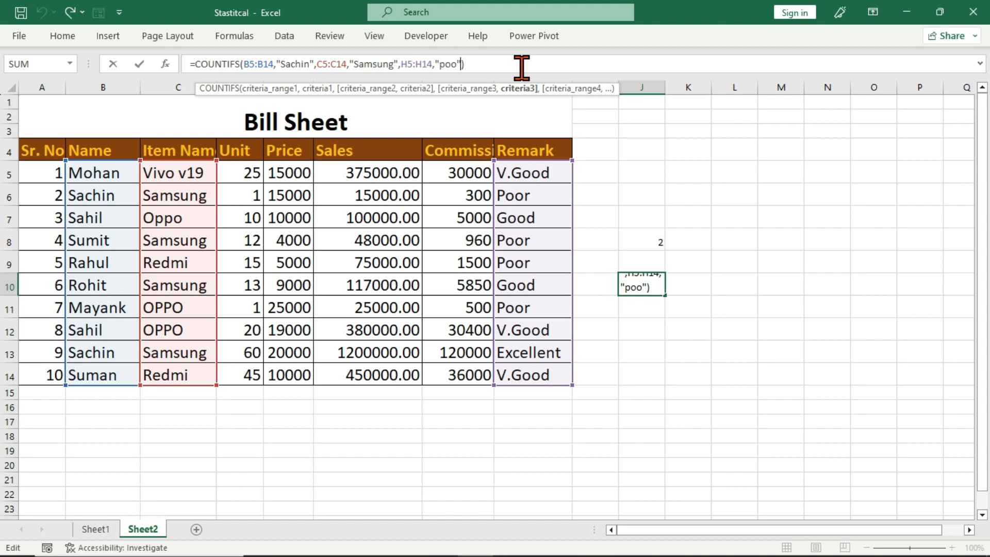
pyautogui.press('Return')
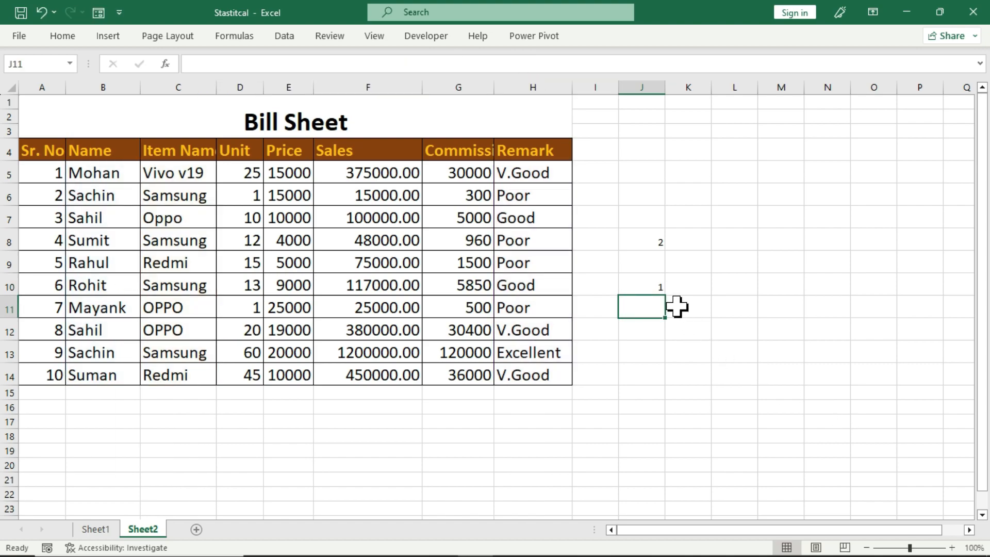
# Compare the three-criteria COUNTIFS formula in J10 with the two-criteria one in J8.
pyautogui.click(659, 290)
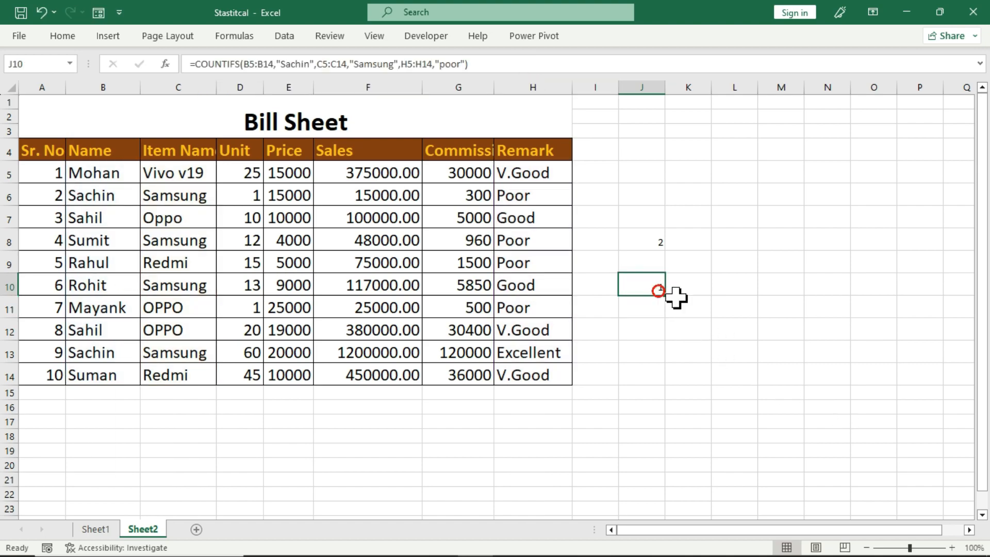
pyautogui.click(665, 239)
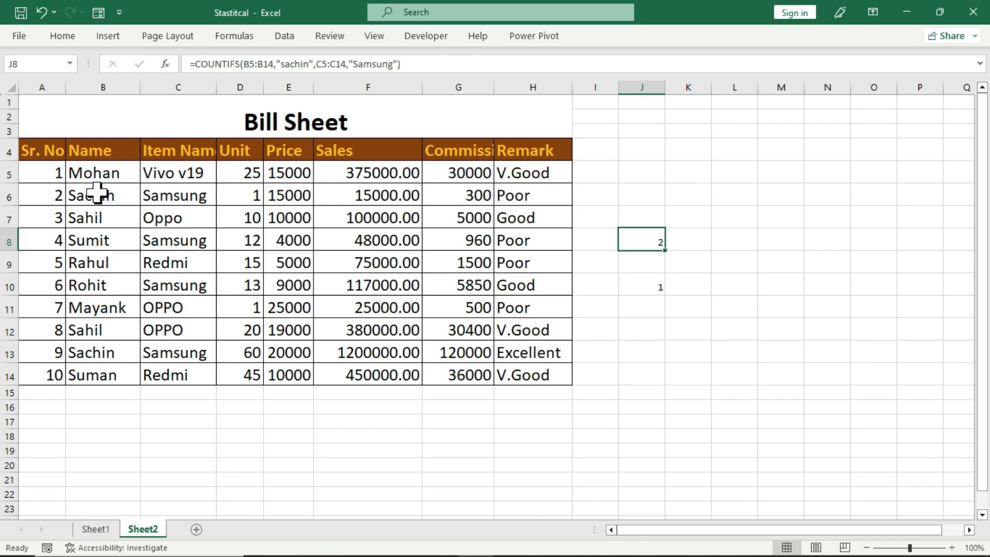
pyautogui.click(654, 287)
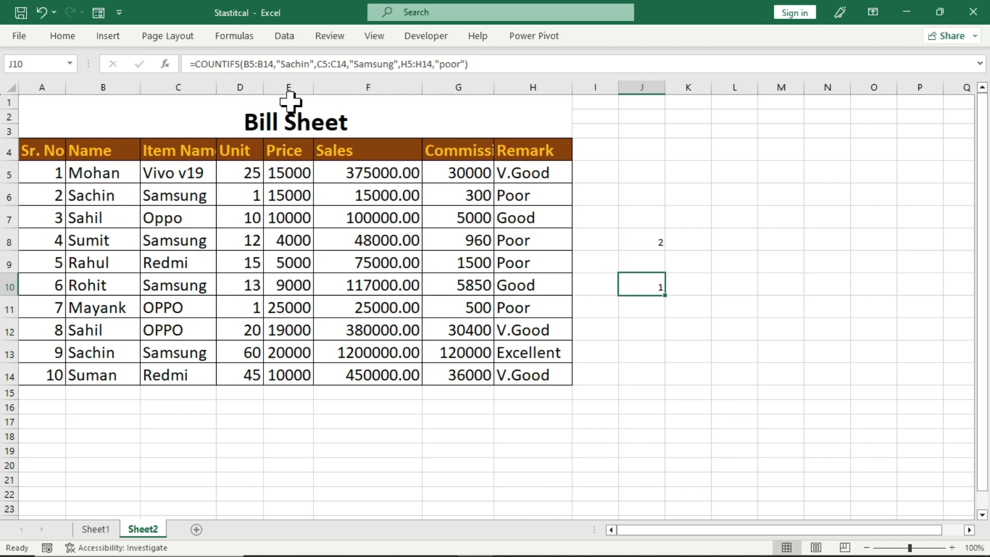
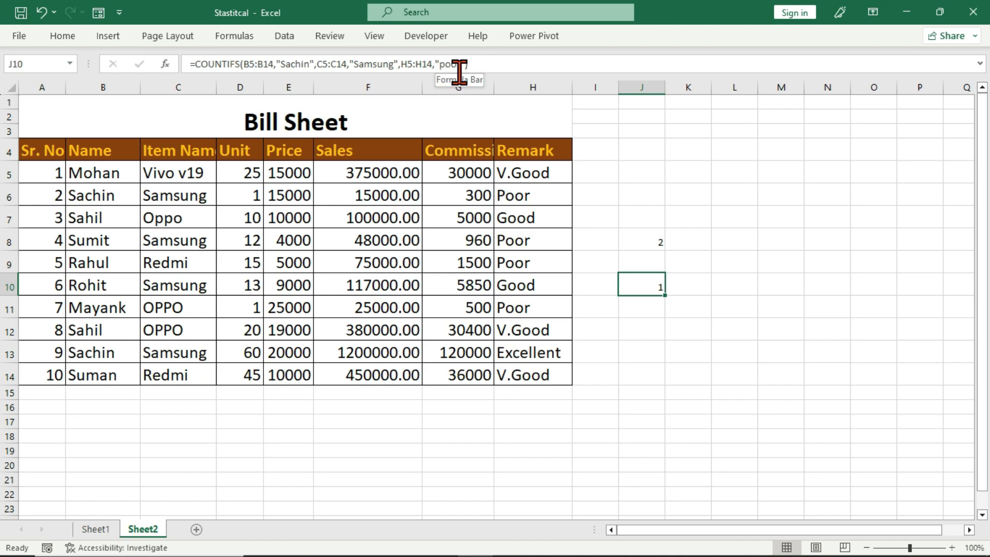
# Check the names, item names and remarks in rows 6 and 13 against the three COUNTIFS criteria in J10.
pyautogui.click(126, 196)
pyautogui.click(193, 201)
pyautogui.click(251, 193)
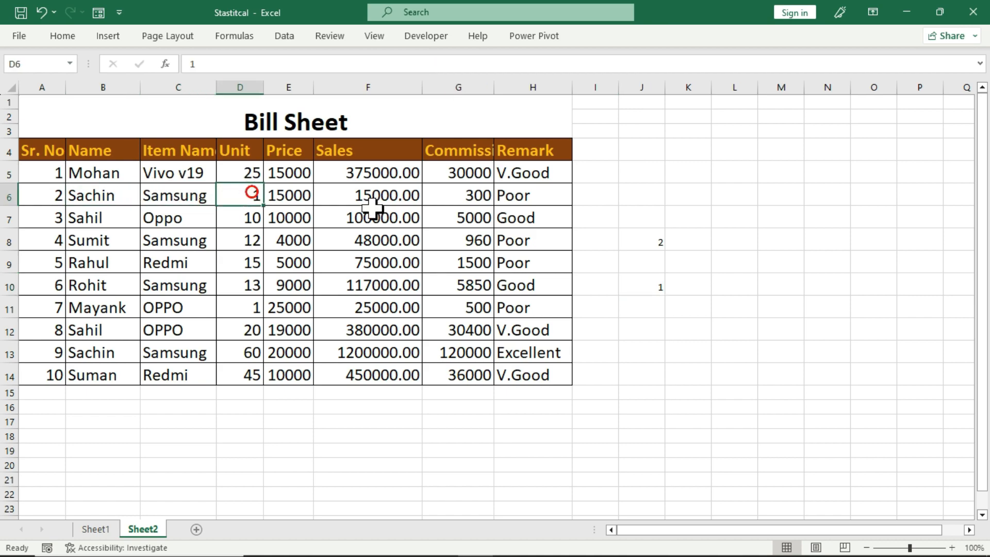
pyautogui.click(512, 194)
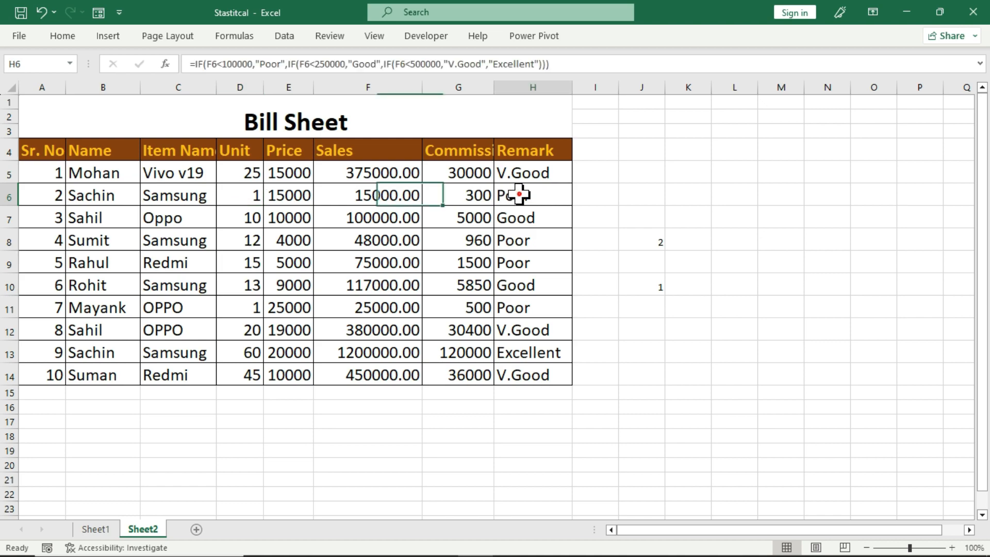
pyautogui.click(86, 352)
pyautogui.click(182, 351)
pyautogui.click(519, 353)
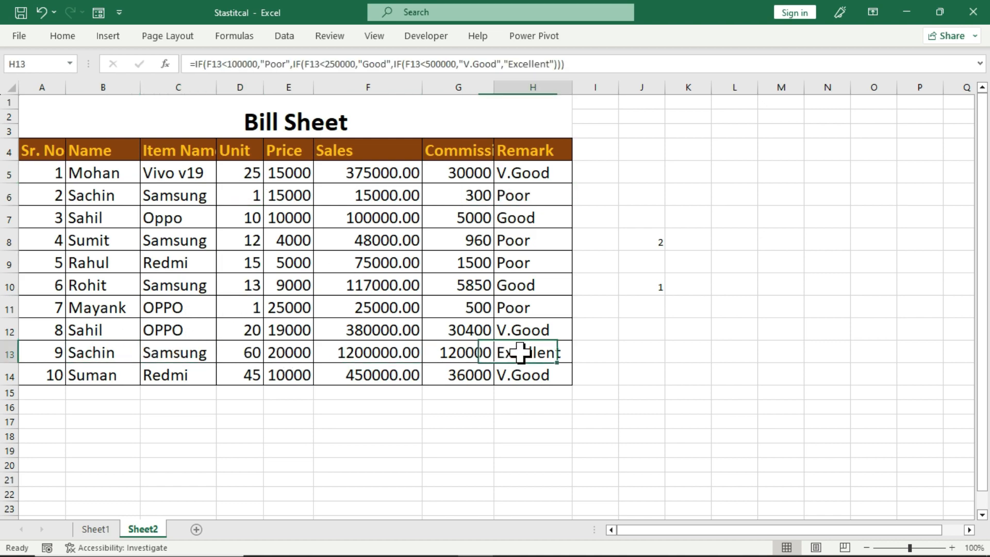
pyautogui.click(643, 288)
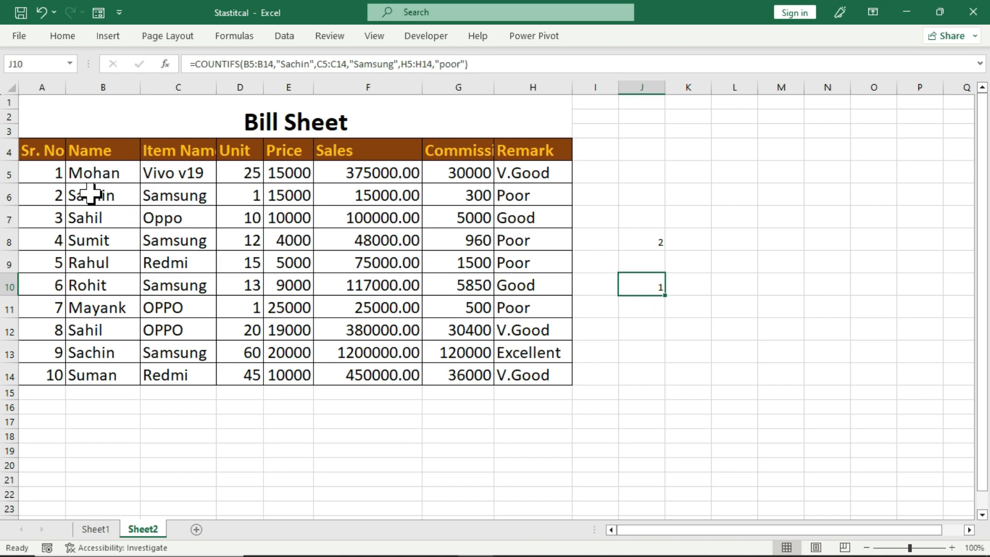
pyautogui.click(544, 195)
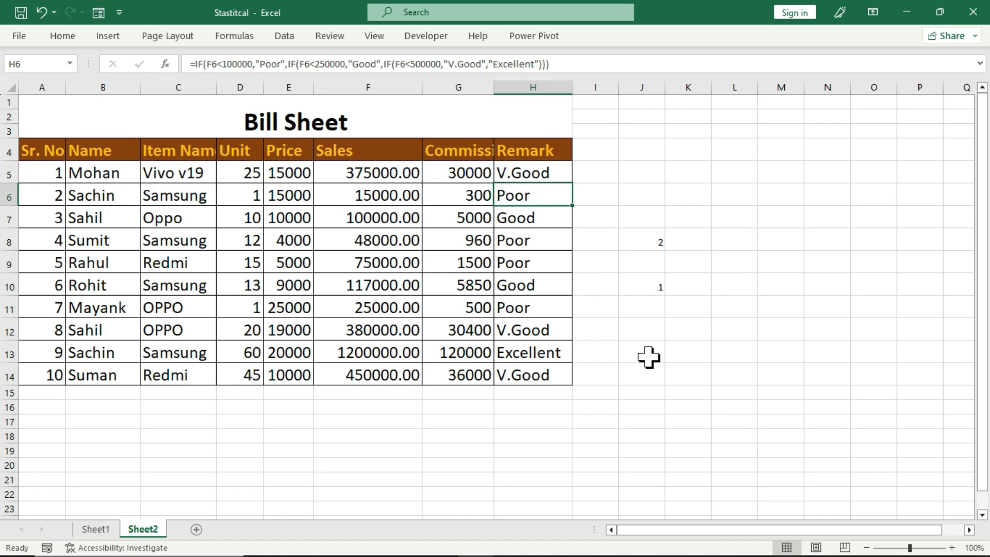
# Clear the two COUNTIFS formulas from J8:J10.
pyautogui.moveTo(645, 246); pyautogui.dragTo(646, 286)
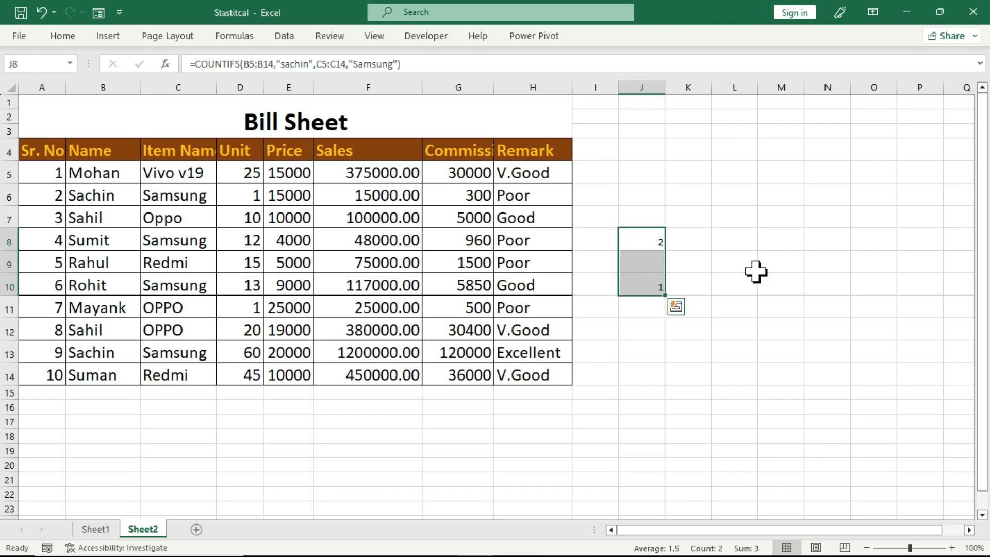
pyautogui.press('Delete')
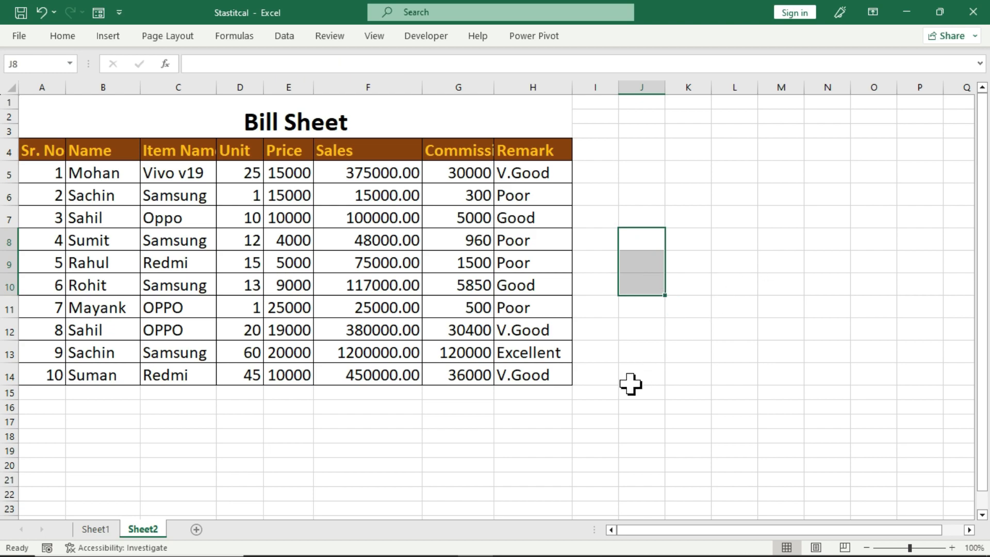
# Calculate the highest commission from G5:G14 in I16 with the MAX function.
pyautogui.click(595, 408)
pyautogui.write('=max')
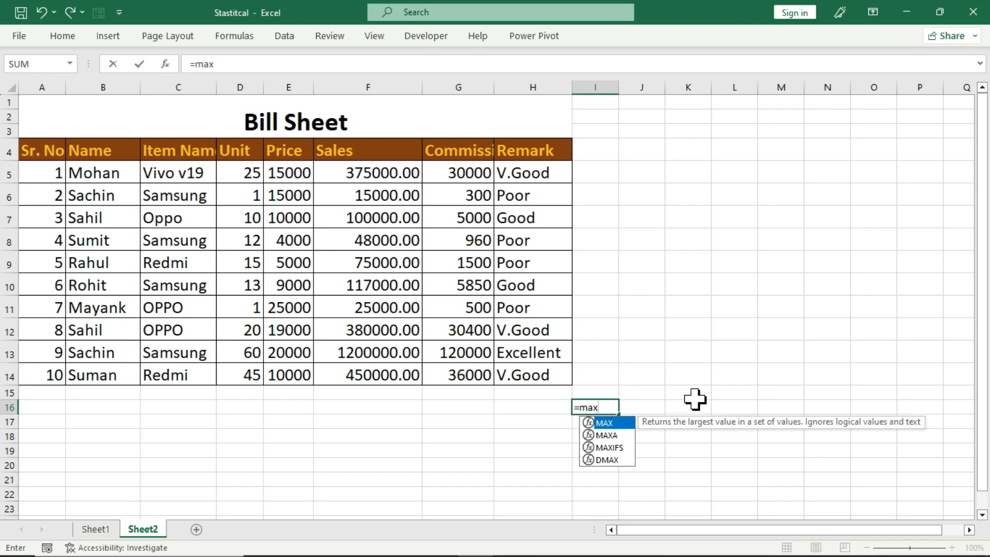
pyautogui.press('Tab')
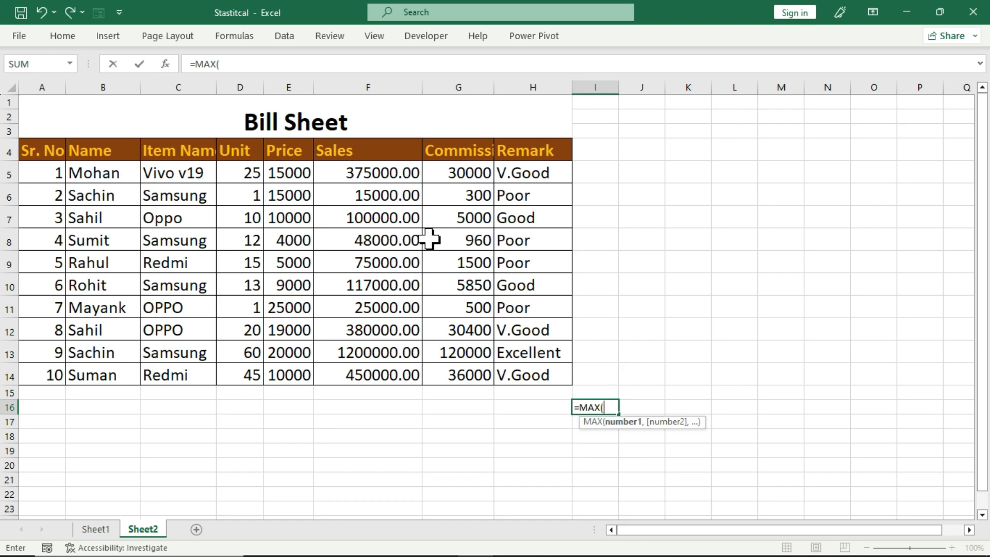
pyautogui.moveTo(460, 173); pyautogui.dragTo(459, 373)
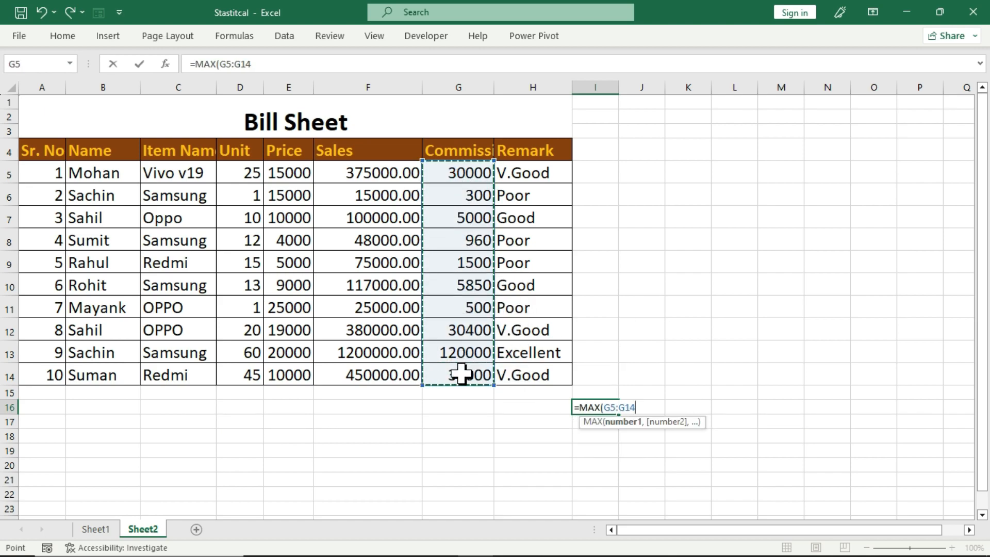
pyautogui.write(')')
pyautogui.press('Return')
pyautogui.press('Up')
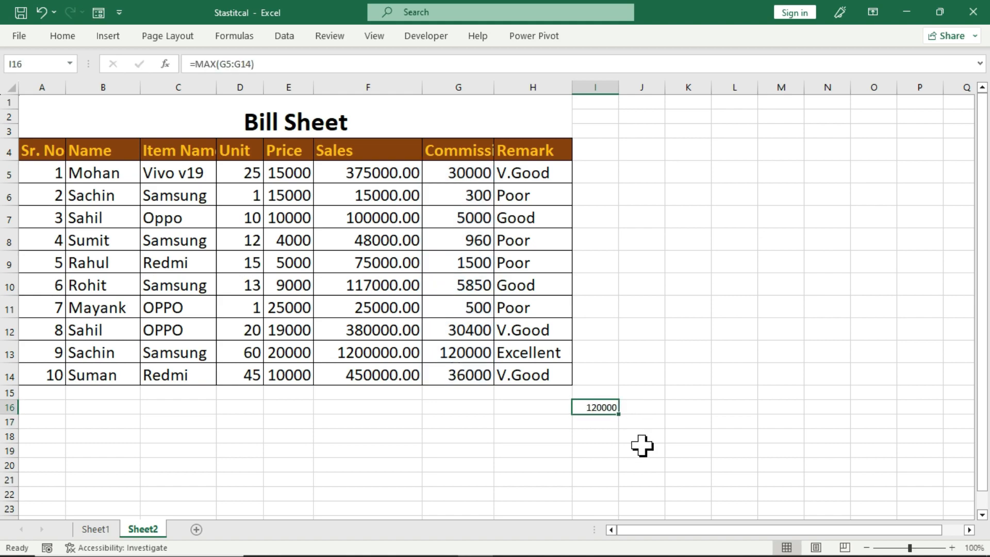
# Replace the formula in I16 with a MAXA formula over the commission range G5:G14.
pyautogui.press('Delete')
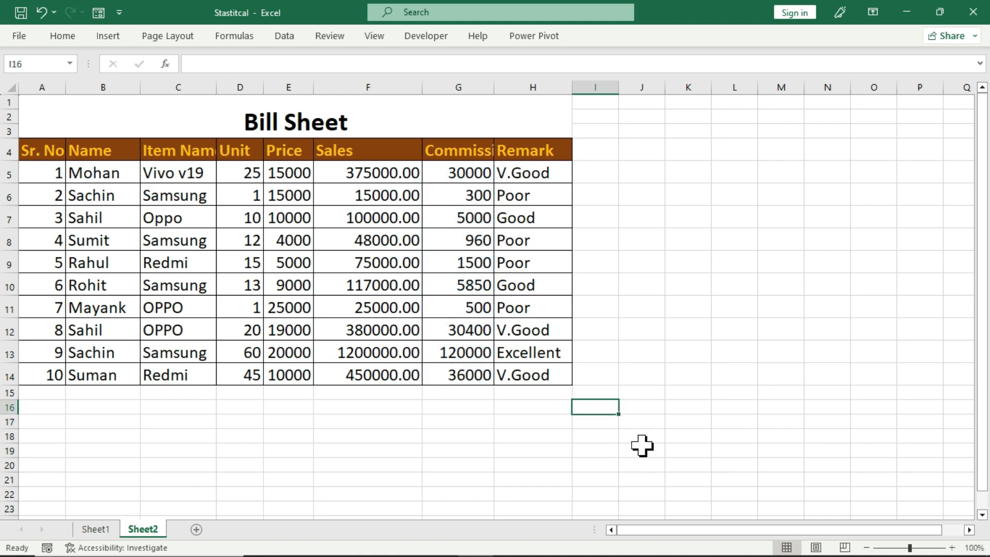
pyautogui.write('=max')
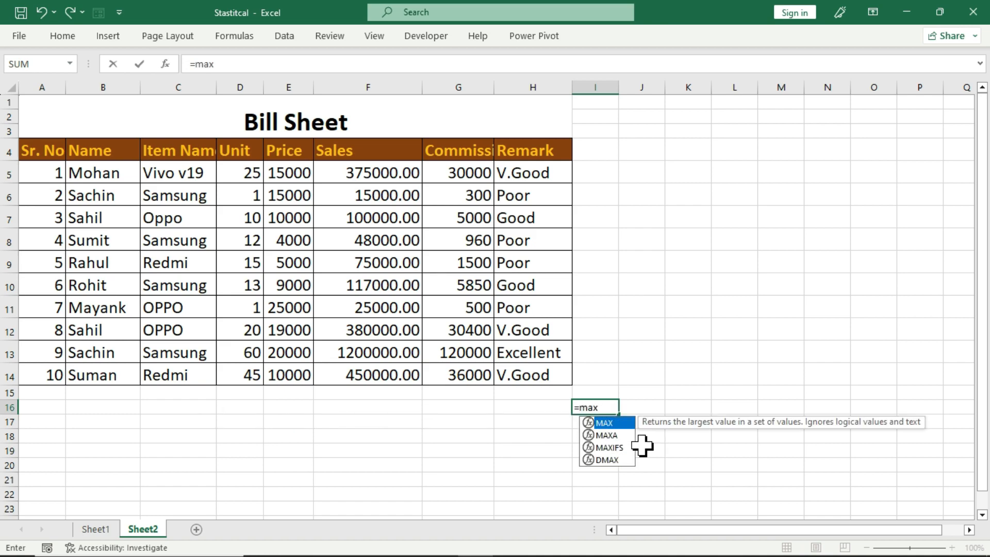
pyautogui.write('a')
pyautogui.press('Tab')
pyautogui.moveTo(453, 175); pyautogui.dragTo(453, 367)
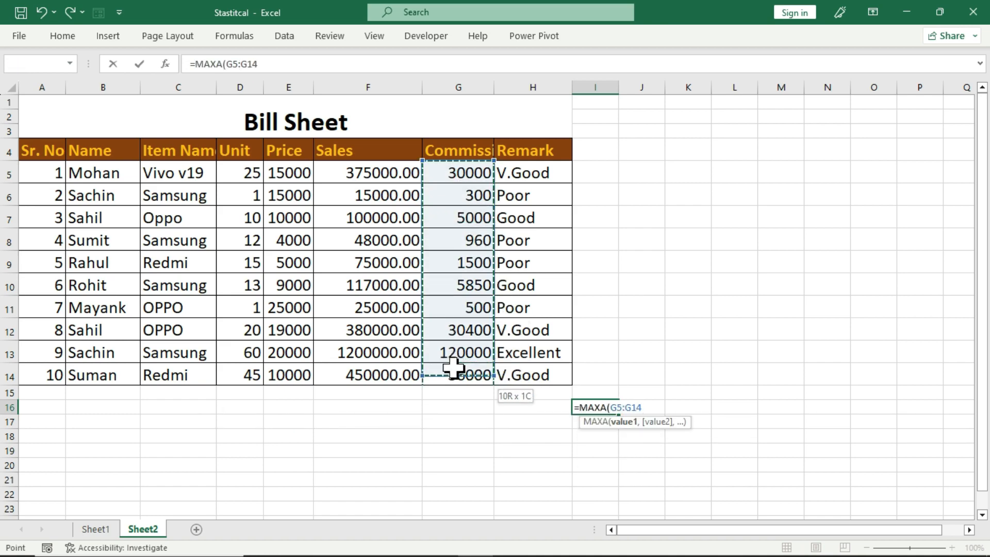
pyautogui.press('Return')
pyautogui.press('Up')
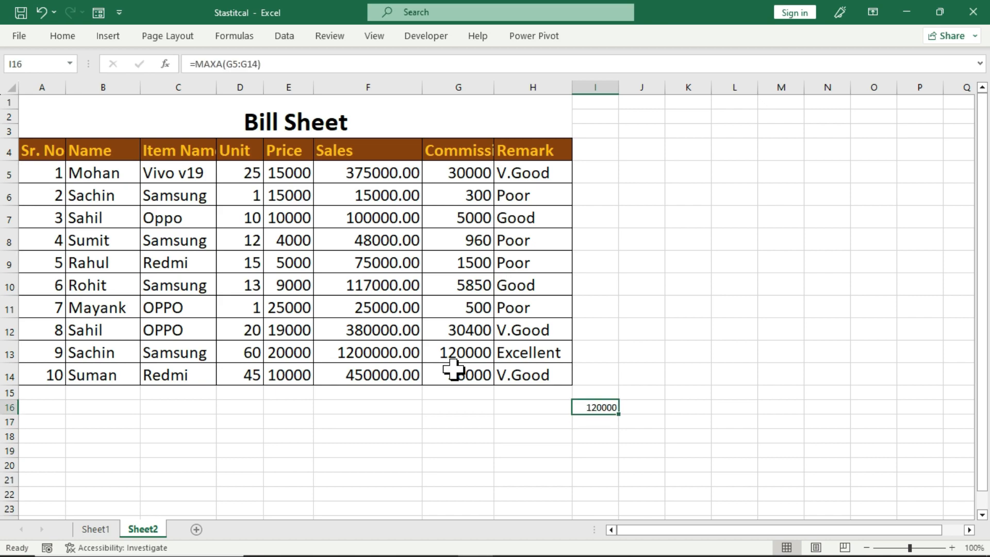
# Enter a MAX formula over G5:G14 in I17, directly below the MAXA formula.
pyautogui.press('Down')
pyautogui.press('Left')
pyautogui.press('Right')
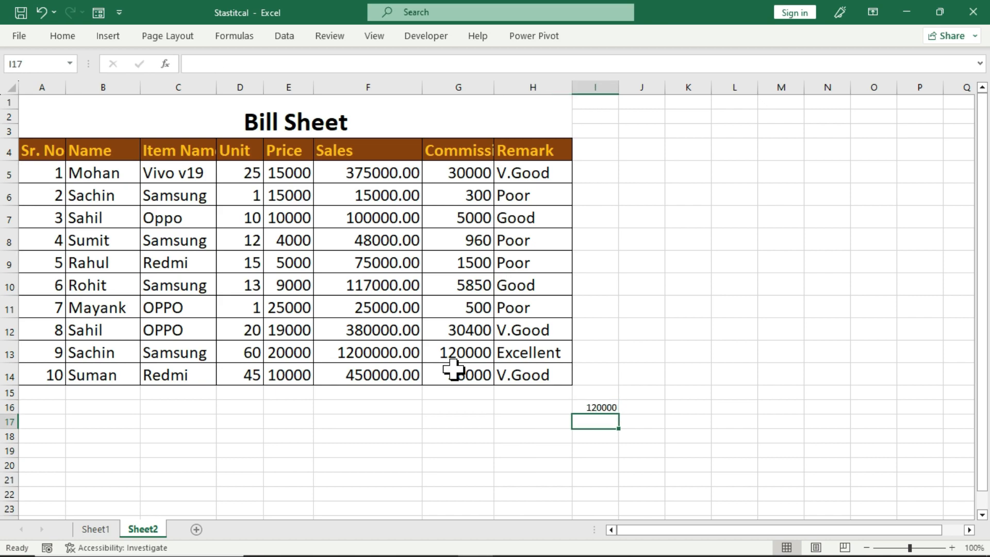
pyautogui.write('=max')
pyautogui.press('Tab')
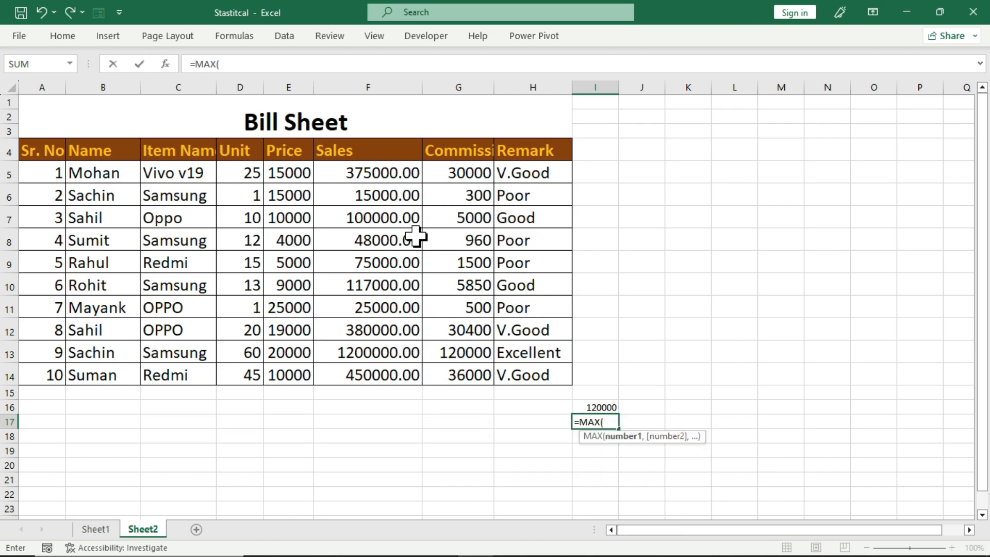
pyautogui.moveTo(443, 174); pyautogui.dragTo(450, 370)
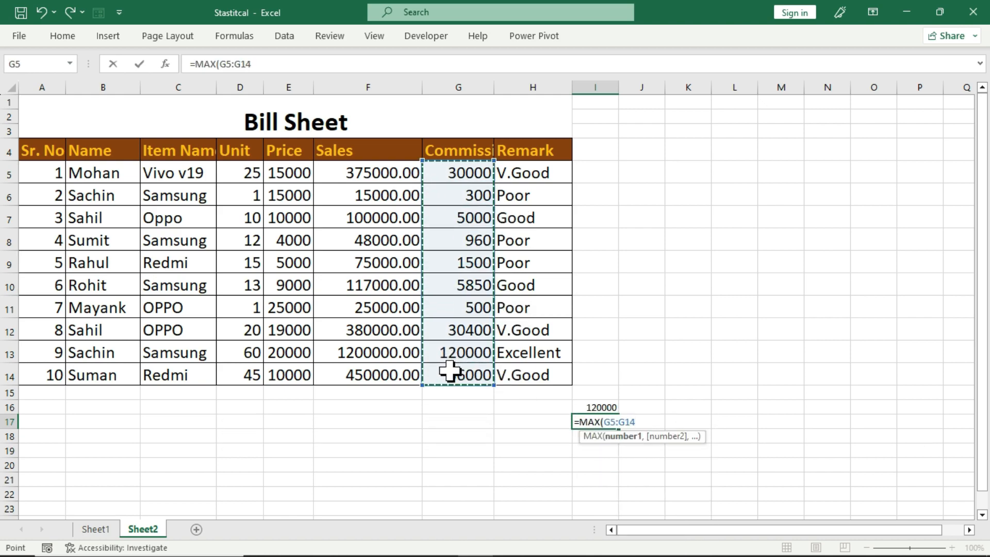
pyautogui.press('Return')
pyautogui.press('Up')
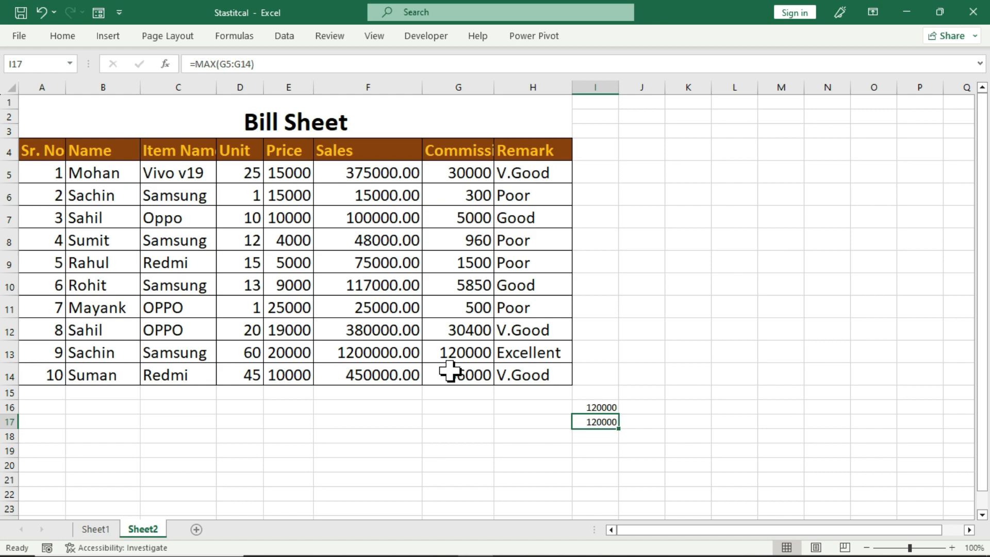
# Compare the MAXA and MAX formulas in I16 and I17, and clear both cells.
pyautogui.press('Up')
pyautogui.press('Down')
pyautogui.press('Up')
pyautogui.hotkey('shift', 'Down')
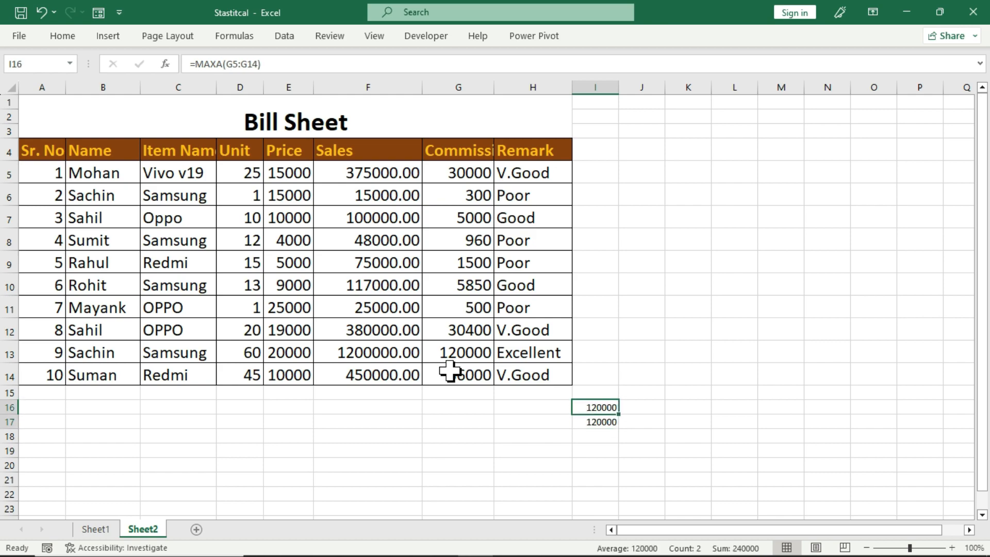
pyautogui.press('Delete')
# Start a MAXIFS formula in J11 with the Unit values D5:D14 as the max range.
pyautogui.press('Down')
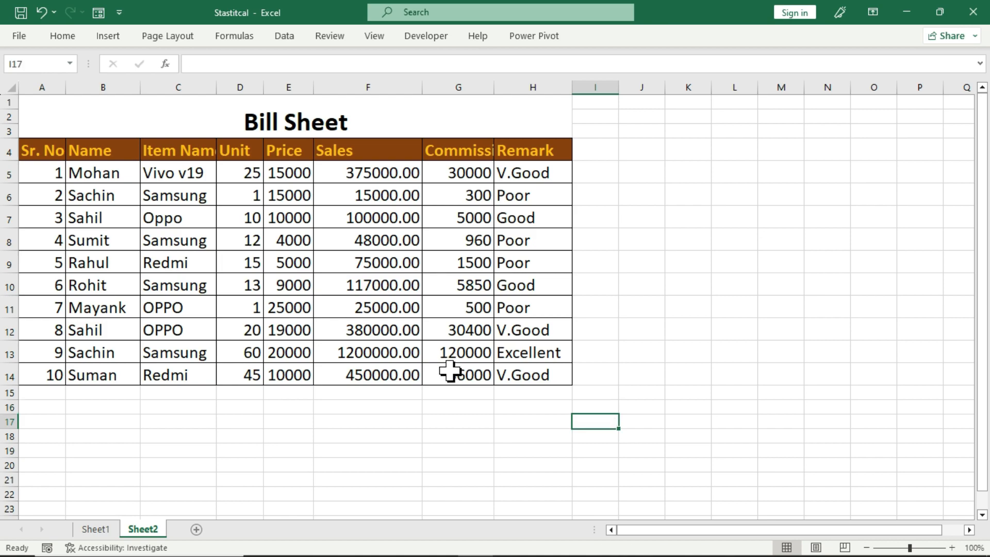
pyautogui.press('Right')
pyautogui.press('Up')
pyautogui.press('Up')
pyautogui.press('Up')
pyautogui.press('Up')
pyautogui.press('Up')
pyautogui.press('Up')
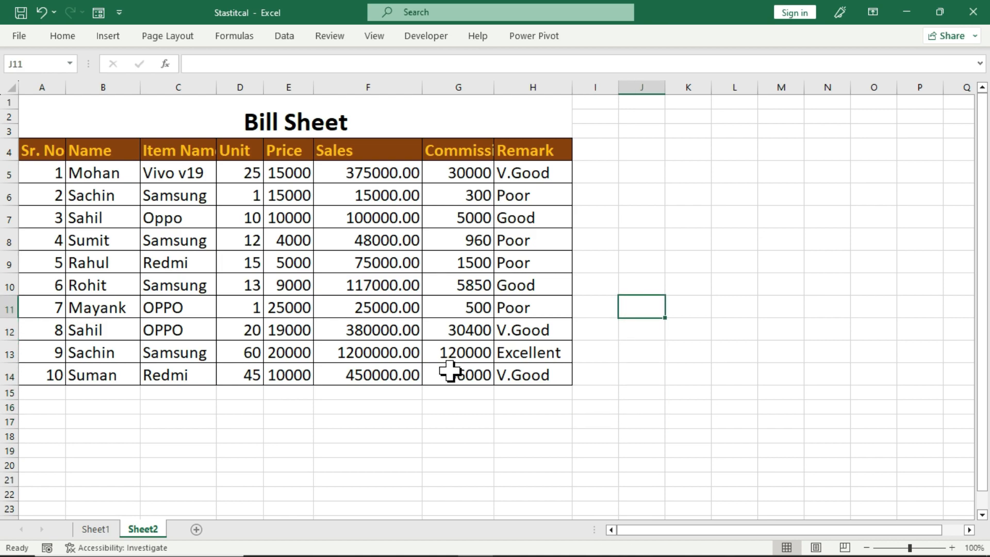
pyautogui.write('=')
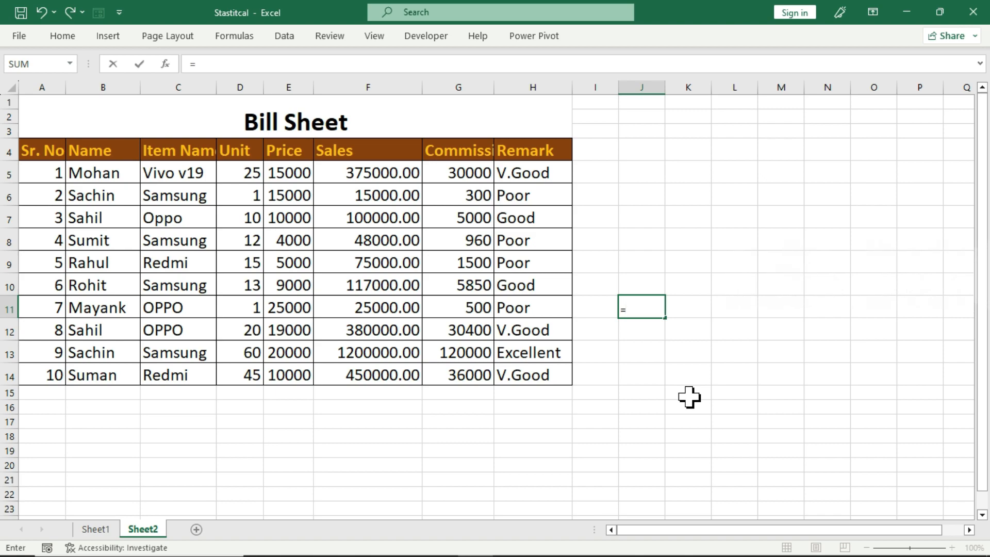
pyautogui.write('max')
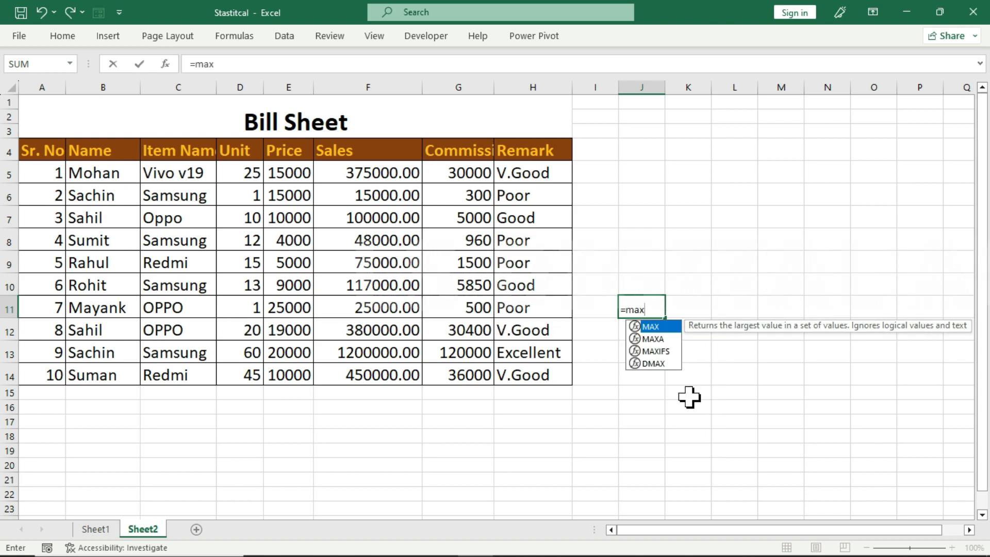
pyautogui.press('Down')
pyautogui.press('Down')
pyautogui.press('Tab')
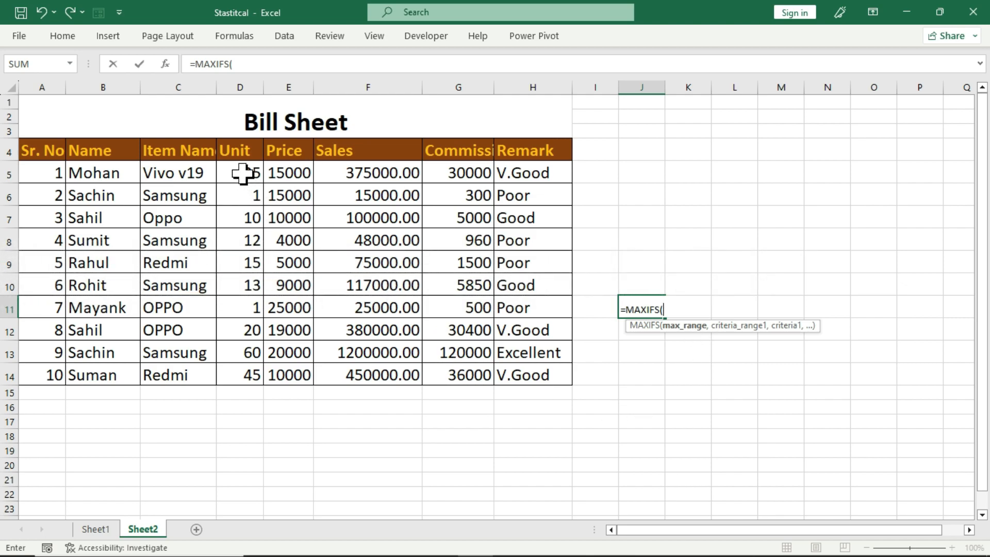
pyautogui.moveTo(242, 173); pyautogui.dragTo(241, 365)
pyautogui.write(',')
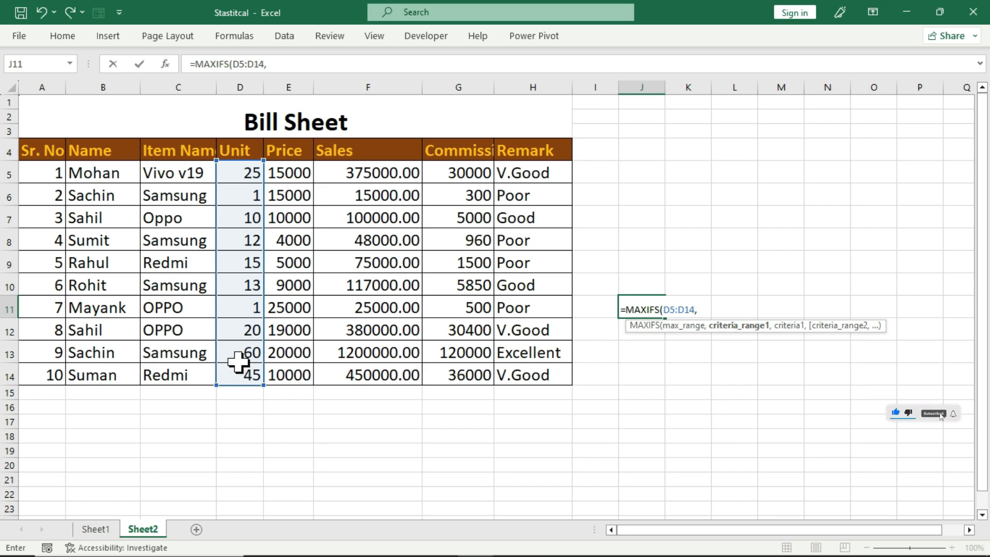
# Complete the MAXIFS formula in J11 by matching B7's name in B5:B14 and "oppo" in C5:C14.
pyautogui.moveTo(114, 175); pyautogui.dragTo(114, 377)
pyautogui.write(',"Sah')
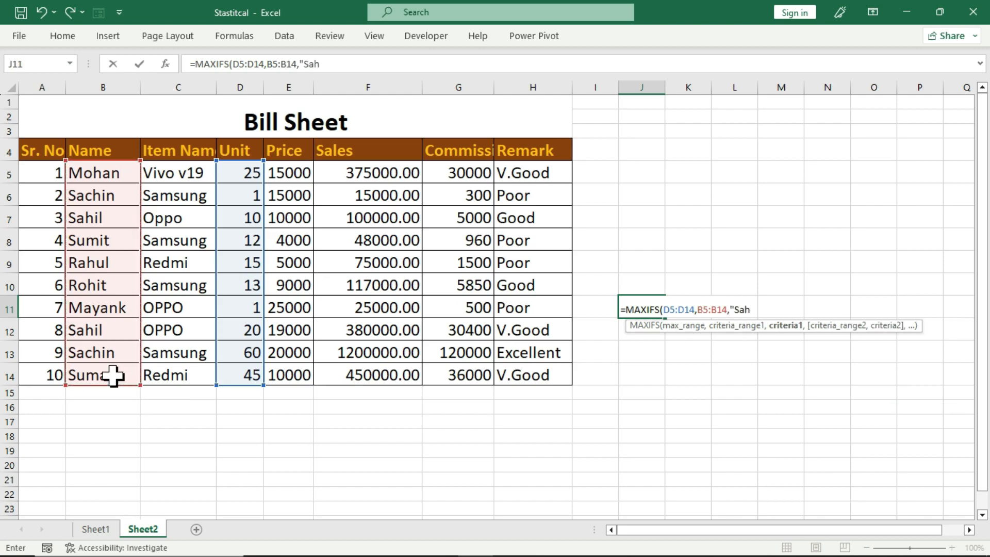
pyautogui.write('il",')
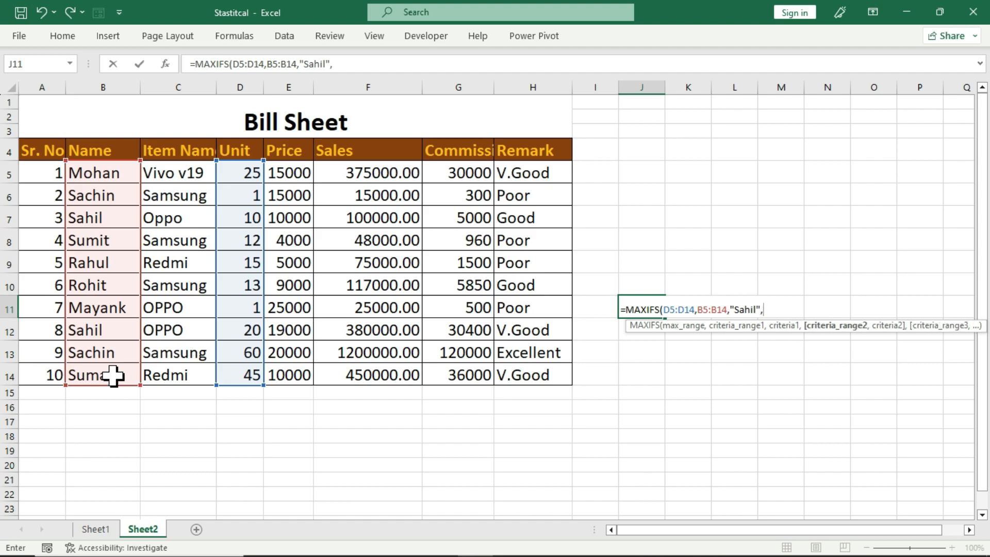
pyautogui.moveTo(166, 175); pyautogui.dragTo(169, 368)
pyautogui.write(',"o')
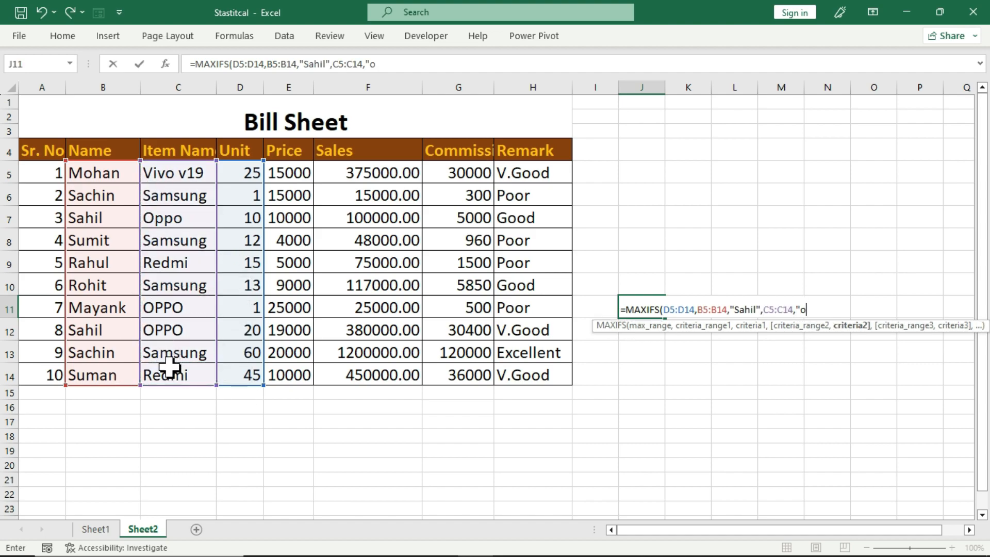
pyautogui.write('ppo")')
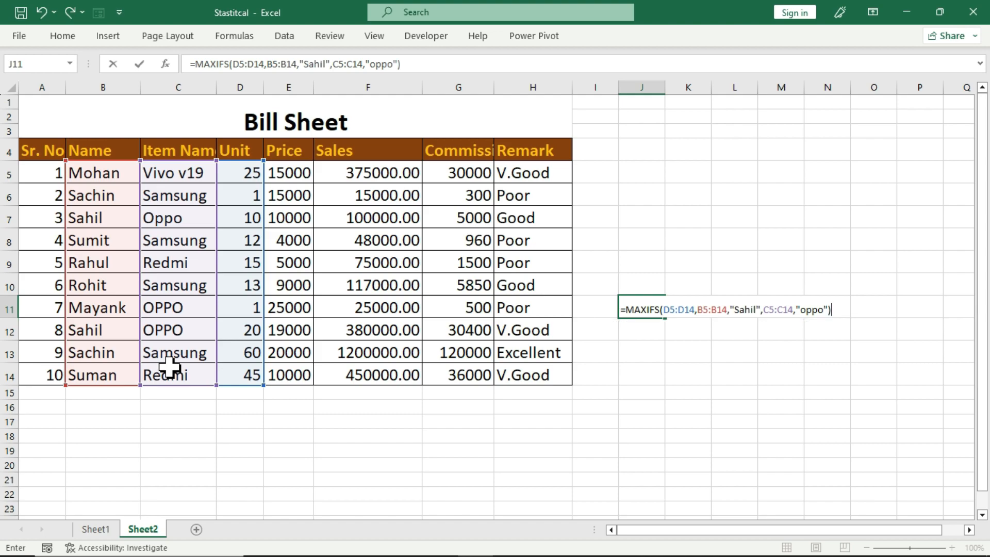
pyautogui.press('Return')
pyautogui.press('Up')
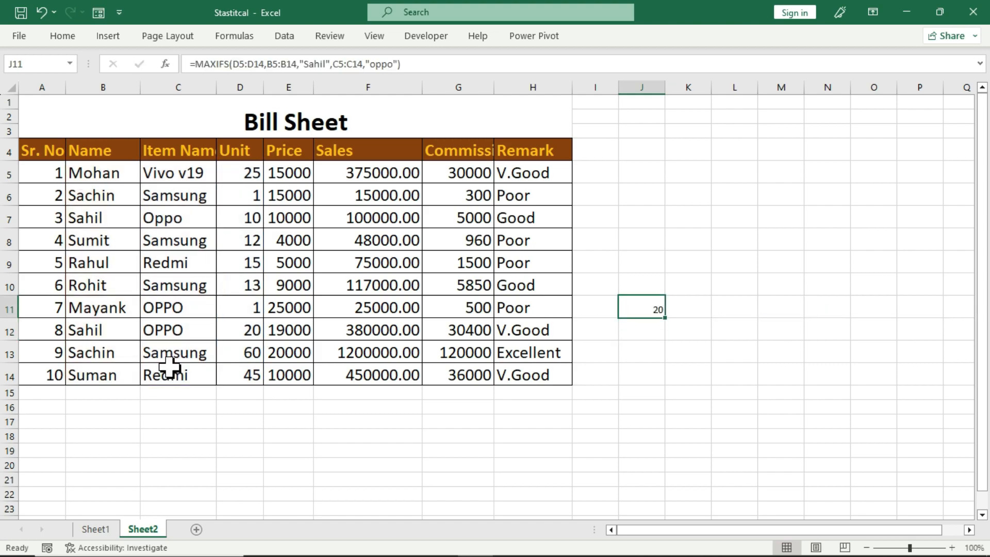
# Check the Unit values of the two matching rows, 7 and 12, against the MAXIFS result.
pyautogui.click(99, 224)
pyautogui.click(238, 218)
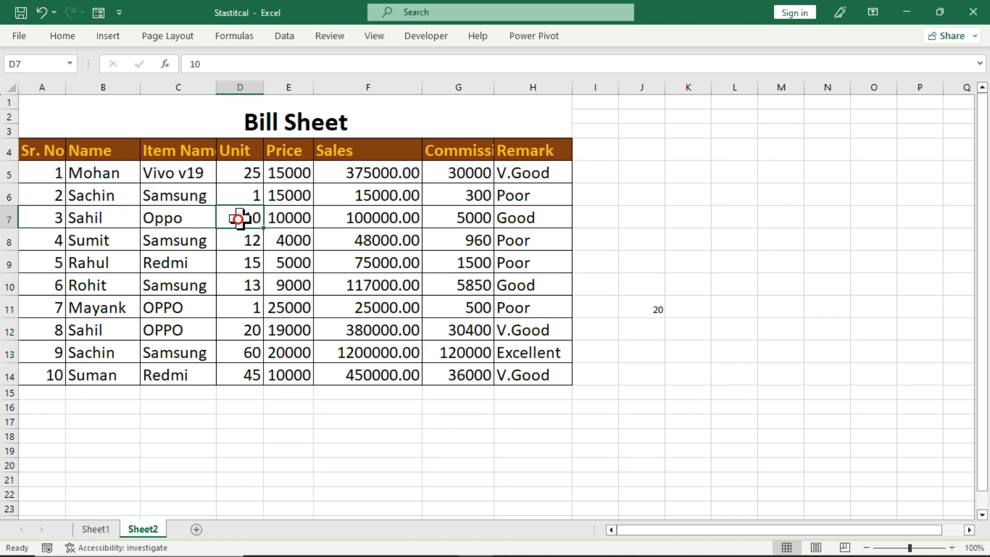
pyautogui.click(239, 328)
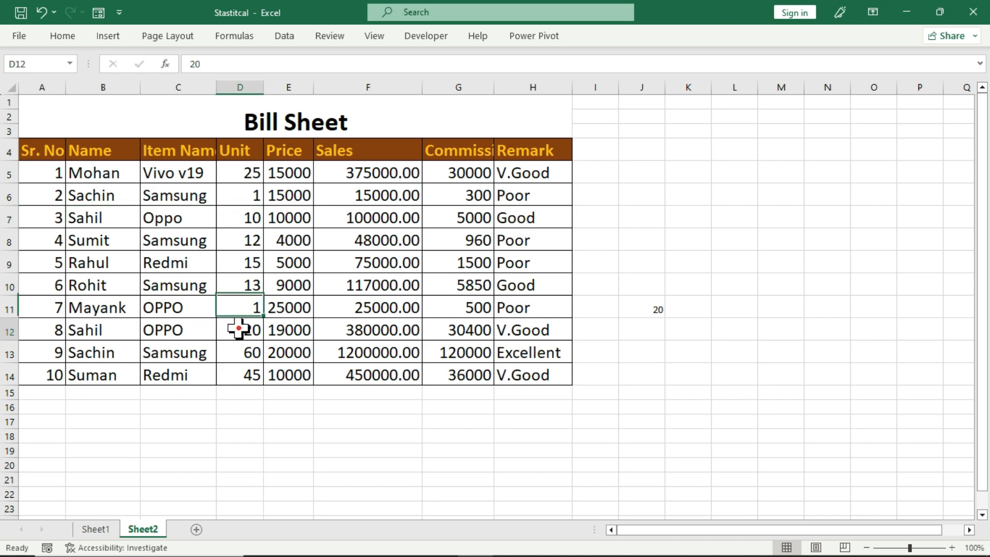
# Clear the MAXIFS formula from J11 and select J13.
pyautogui.click(645, 309)
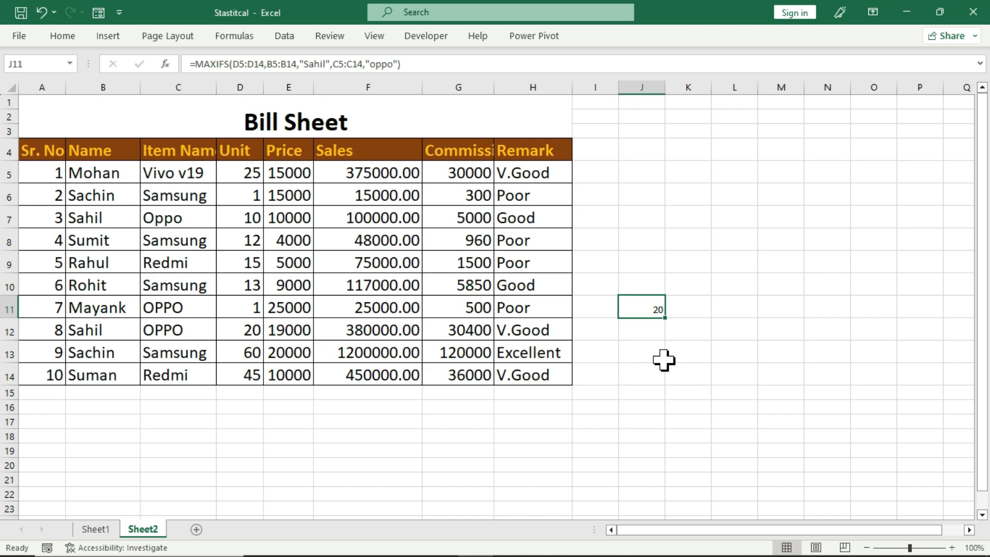
pyautogui.press('Delete')
pyautogui.click(643, 354)
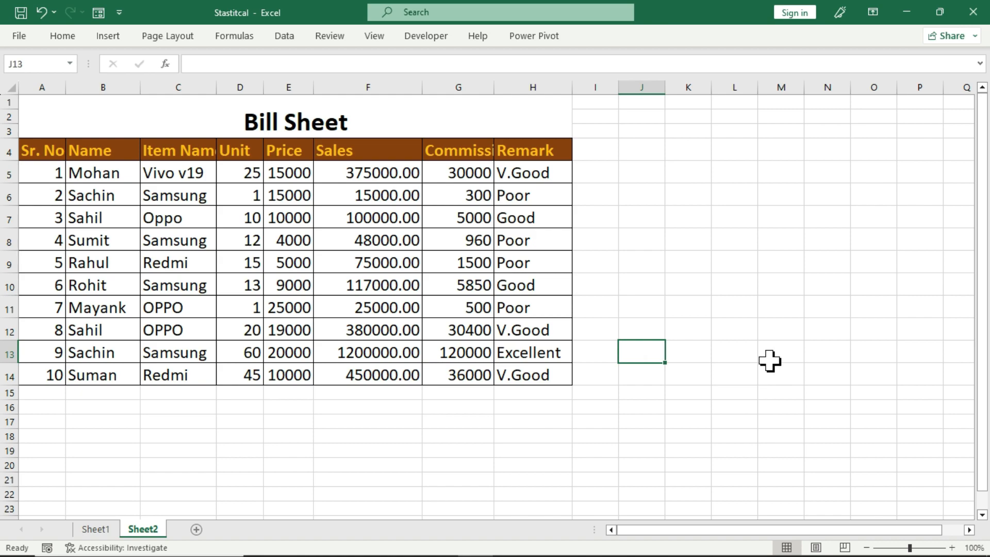
# Enter a MIN formula in J13 over the Commission values G5:G14 and undo its deletion.
pyautogui.write('=min')
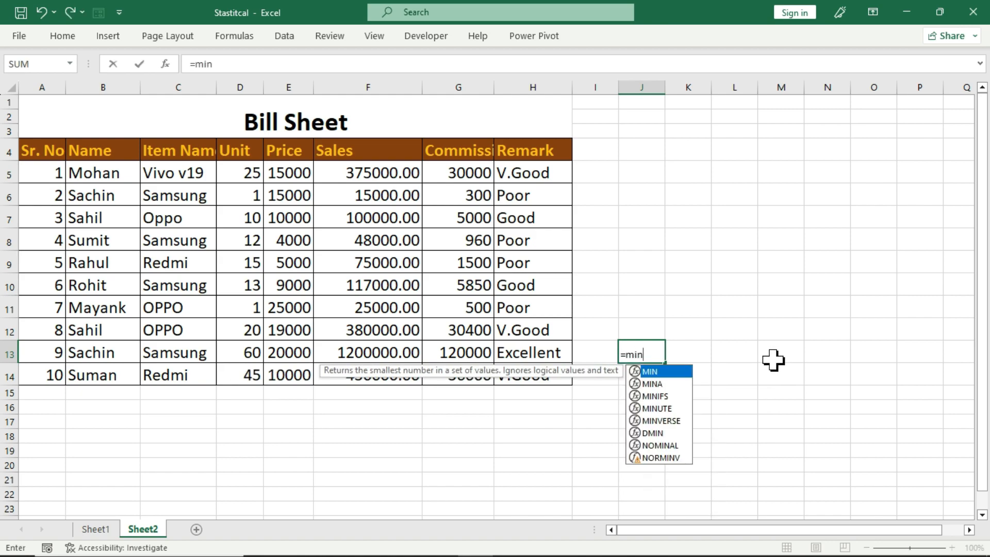
pyautogui.press('Tab')
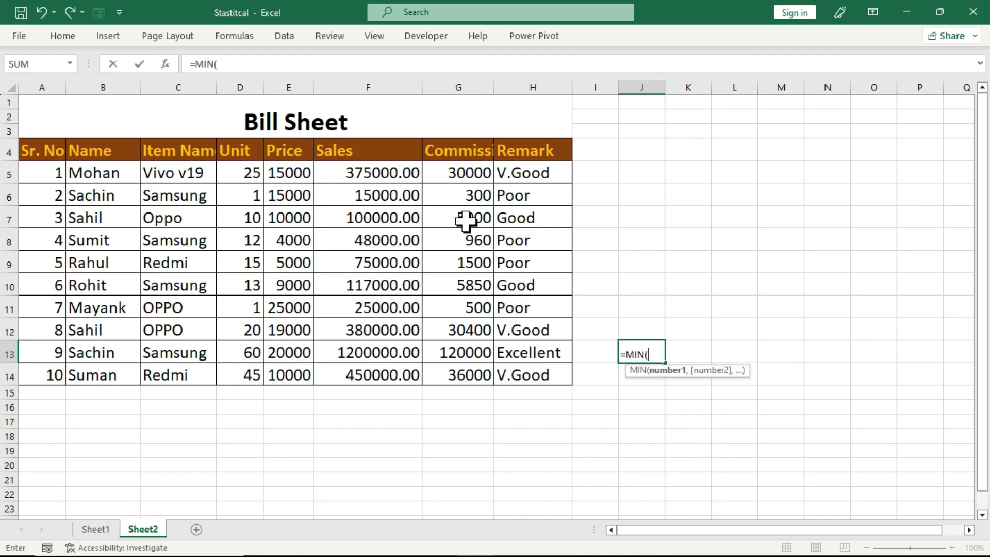
pyautogui.moveTo(458, 172); pyautogui.dragTo(466, 363)
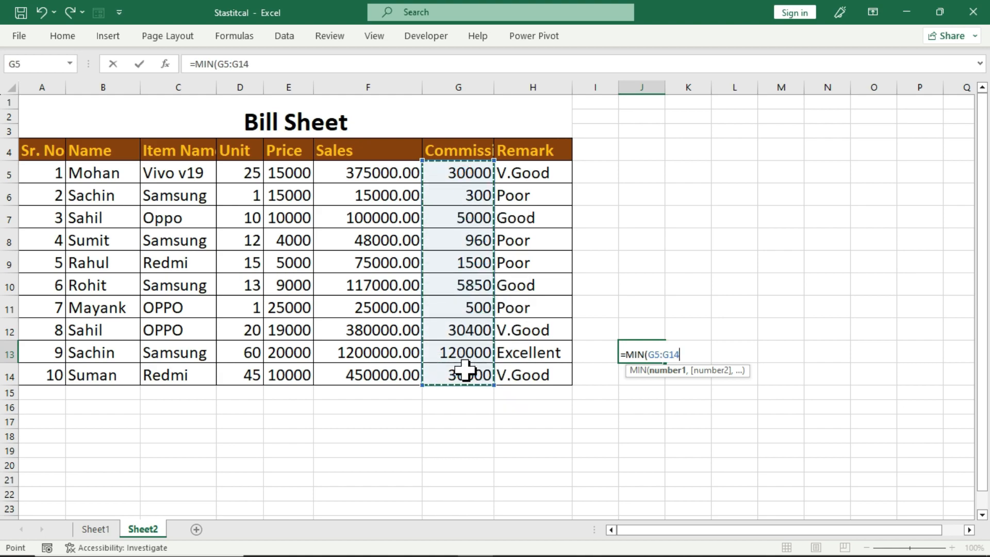
pyautogui.press('Return')
pyautogui.press('Up')
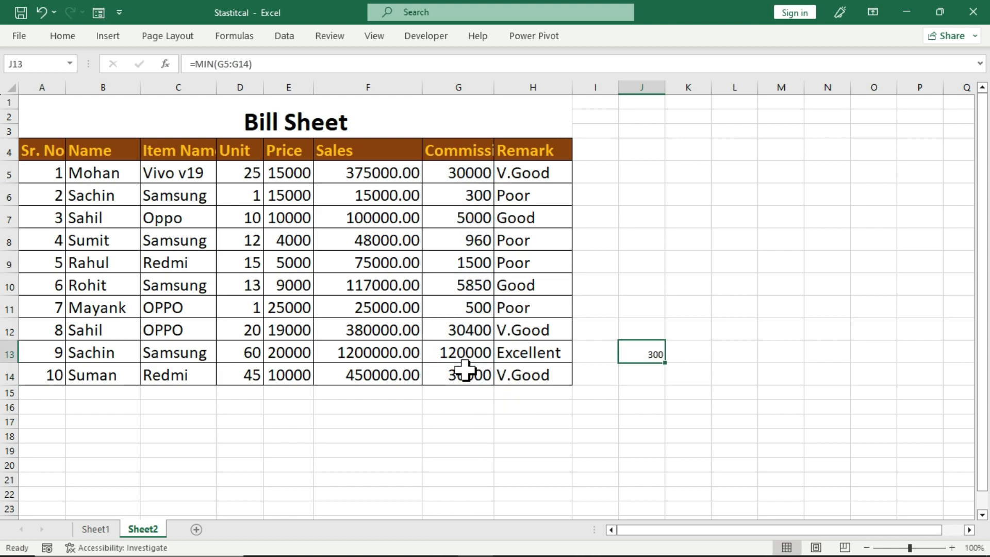
pyautogui.press('Delete')
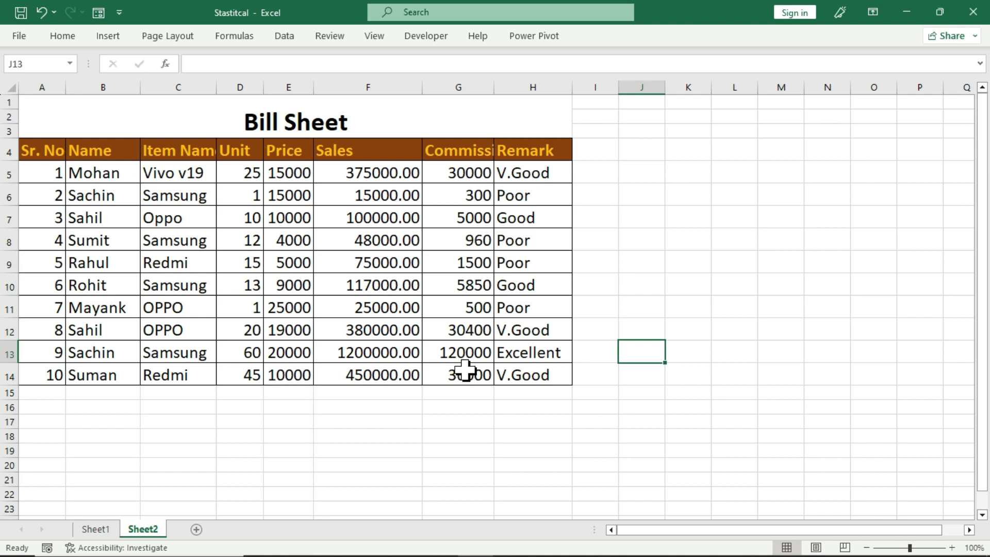
pyautogui.hotkey('ctrl', 'z')
# Enter a MINA formula in J14 over the Commission values G5:G14.
pyautogui.press('Down')
pyautogui.write('=min')
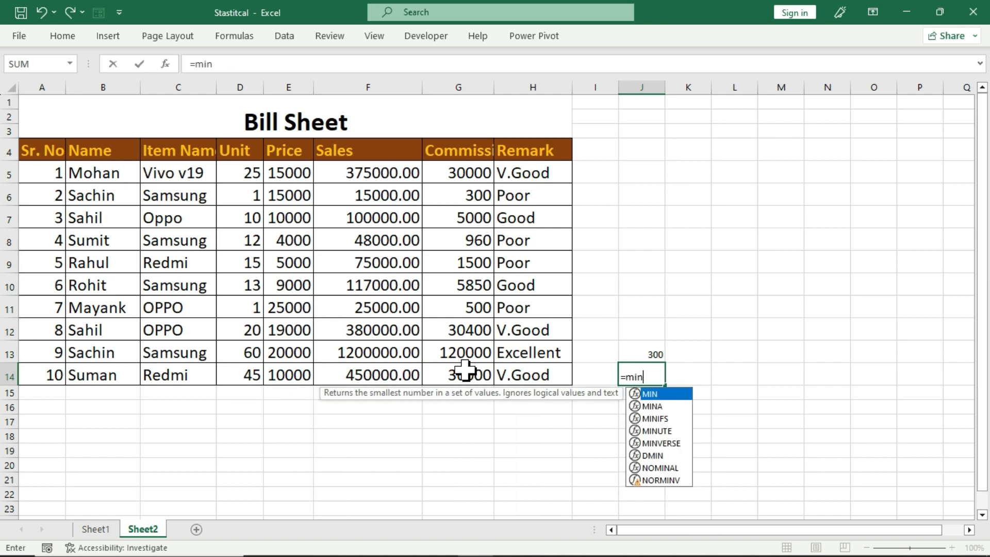
pyautogui.press('Down')
pyautogui.press('Tab')
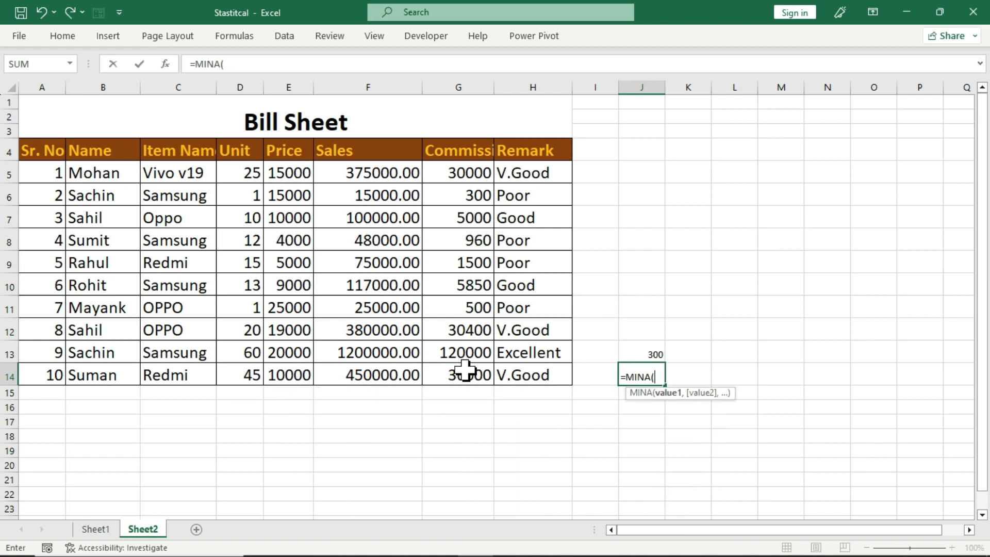
pyautogui.click(465, 174)
pyautogui.moveTo(465, 174); pyautogui.dragTo(458, 368)
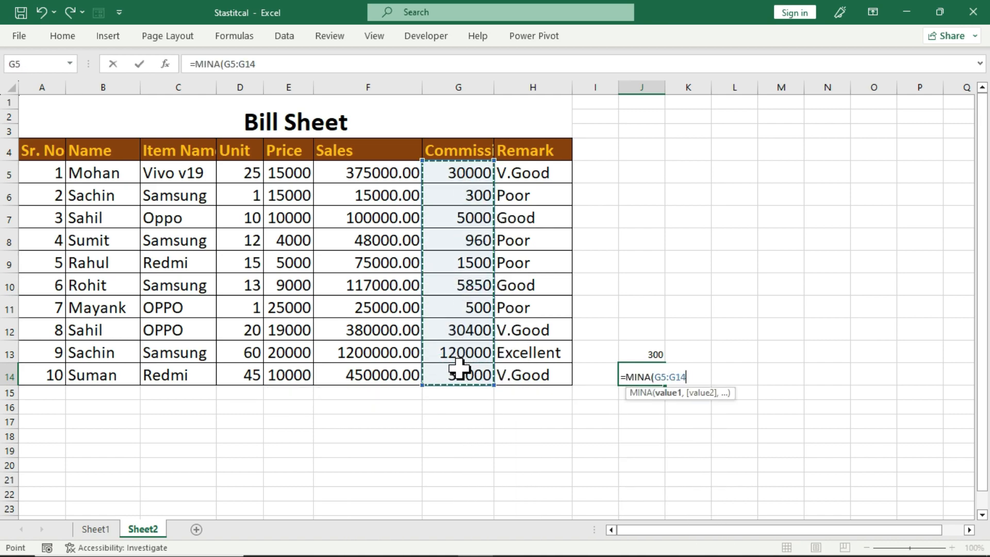
pyautogui.press('Return')
pyautogui.press('Up')
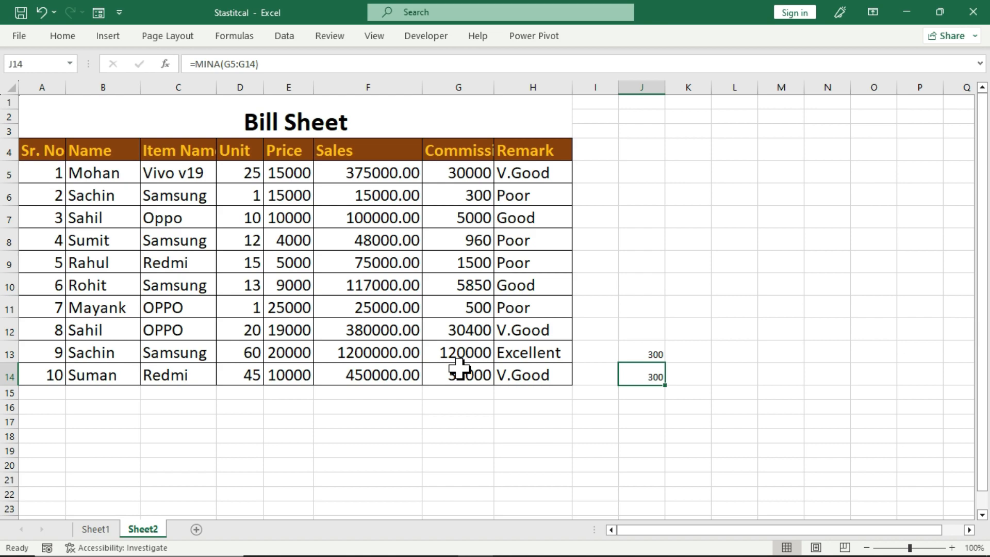
# Clear the MIN and MINA formulas from J13:J14 and select J12.
pyautogui.hotkey('shift', 'Down')
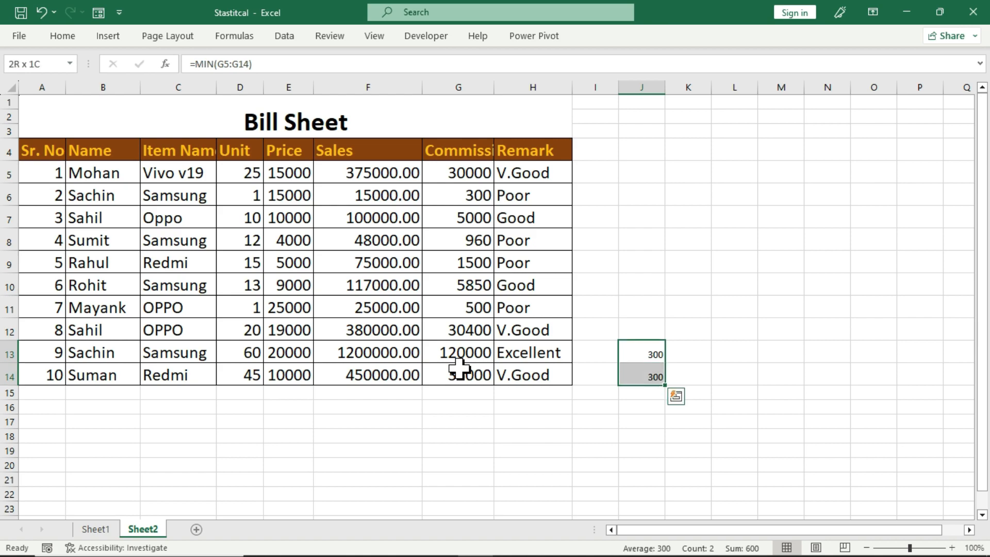
pyautogui.press('Delete')
pyautogui.hotkey('shift', 'Up')
pyautogui.press('Up')
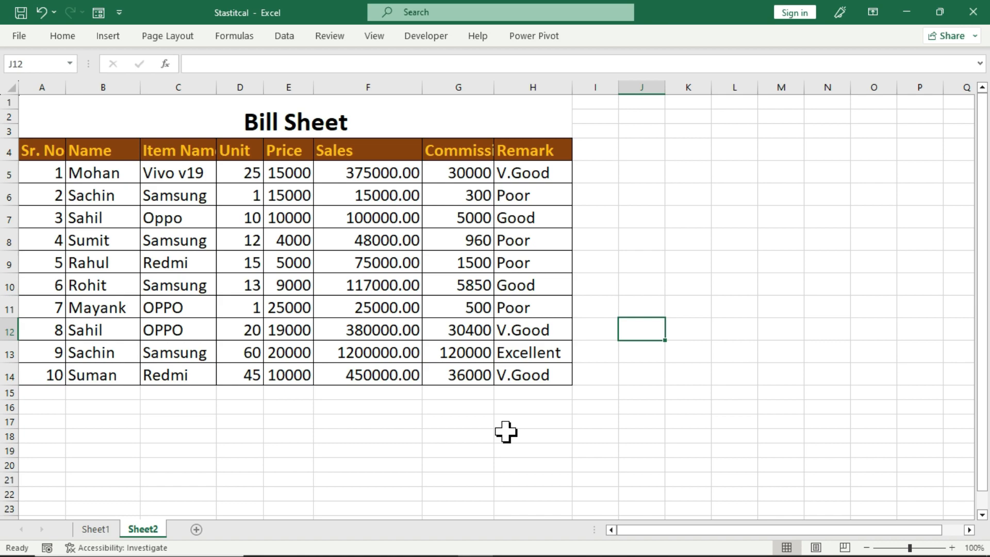
# Start a MINIFS formula in J12 with the Commission values G5:G14 as the min range.
pyautogui.write('=min')
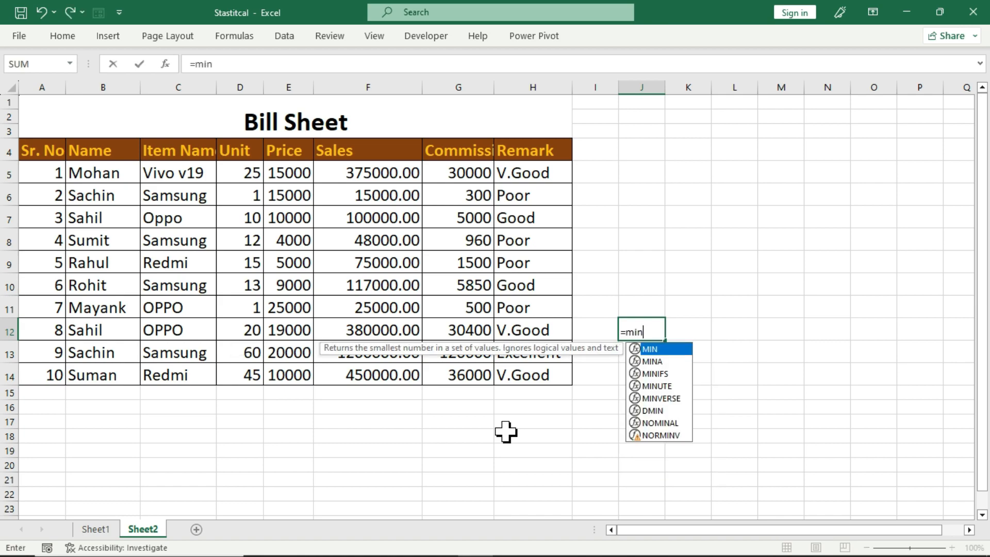
pyautogui.press('Down')
pyautogui.press('Down')
pyautogui.press('Tab')
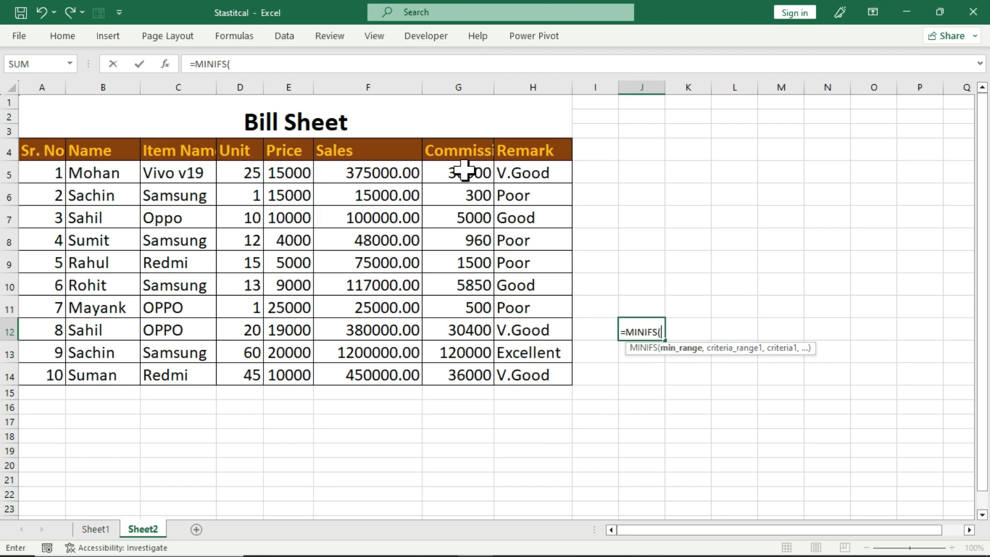
pyautogui.moveTo(456, 171); pyautogui.dragTo(461, 372)
pyautogui.write(',')
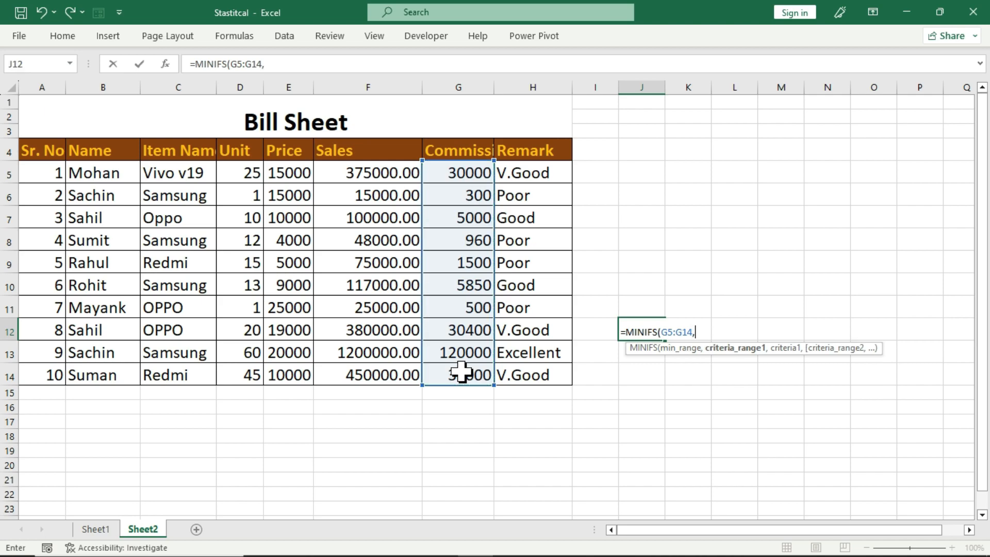
# Complete the MINIFS formula in J12 by matching B6's name in B5:B14 and "Samsung" in C5:C14.
pyautogui.moveTo(105, 174); pyautogui.dragTo(99, 367)
pyautogui.write(',"')
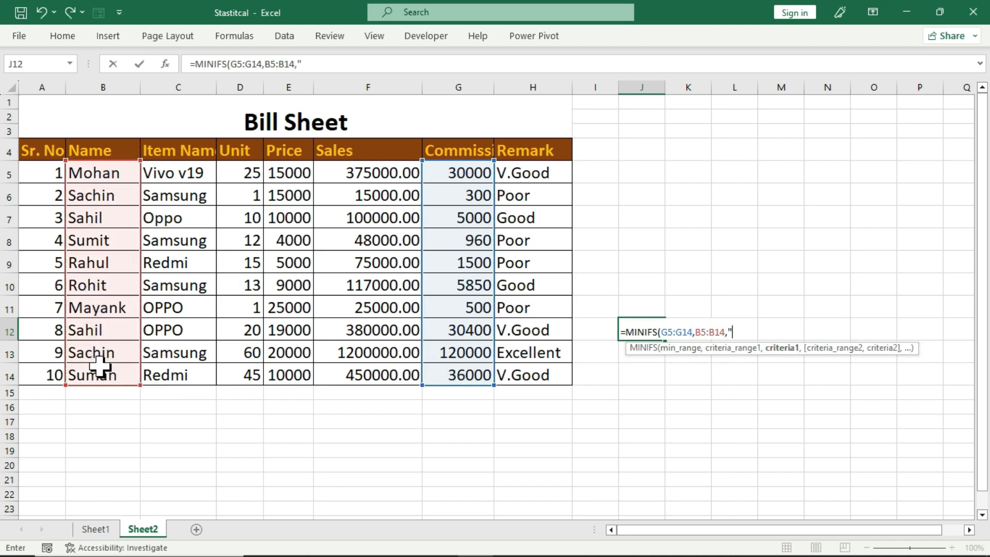
pyautogui.write('Sachin",')
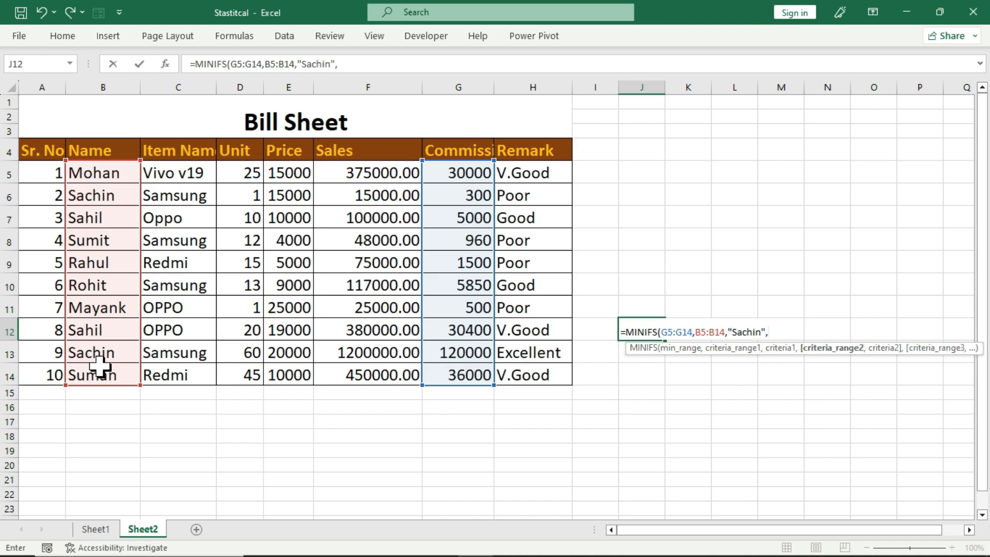
pyautogui.moveTo(190, 173); pyautogui.dragTo(185, 366)
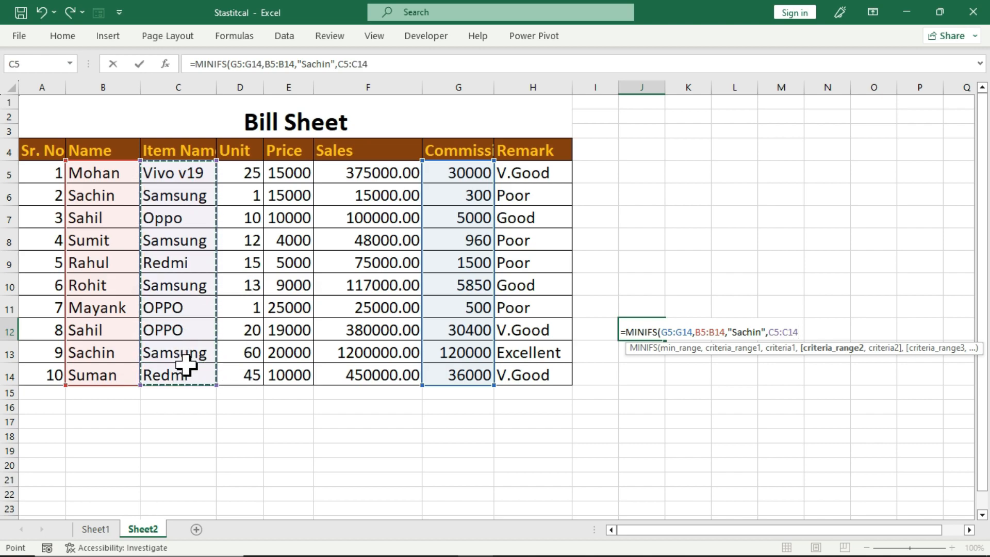
pyautogui.write(',"Sam')
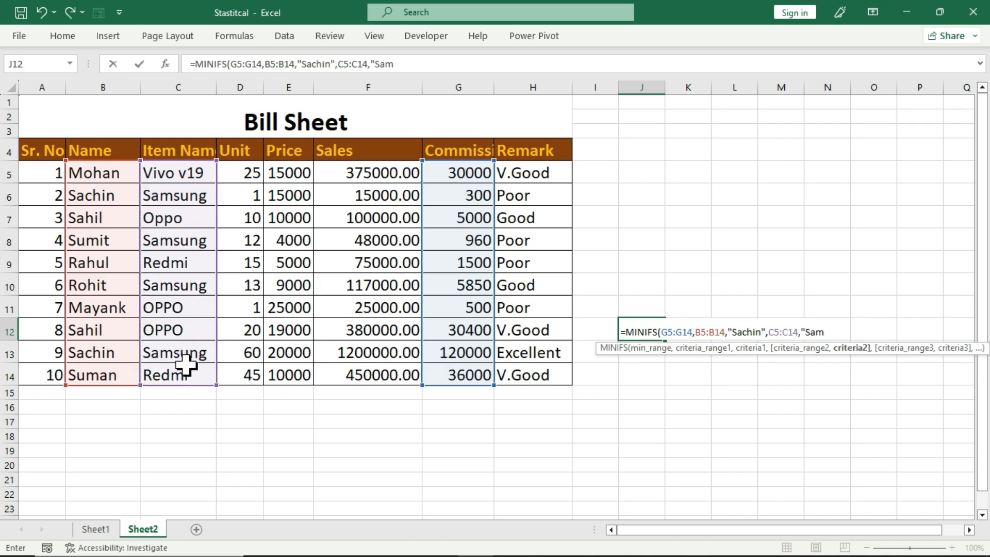
pyautogui.write('sung")')
pyautogui.press('Return')
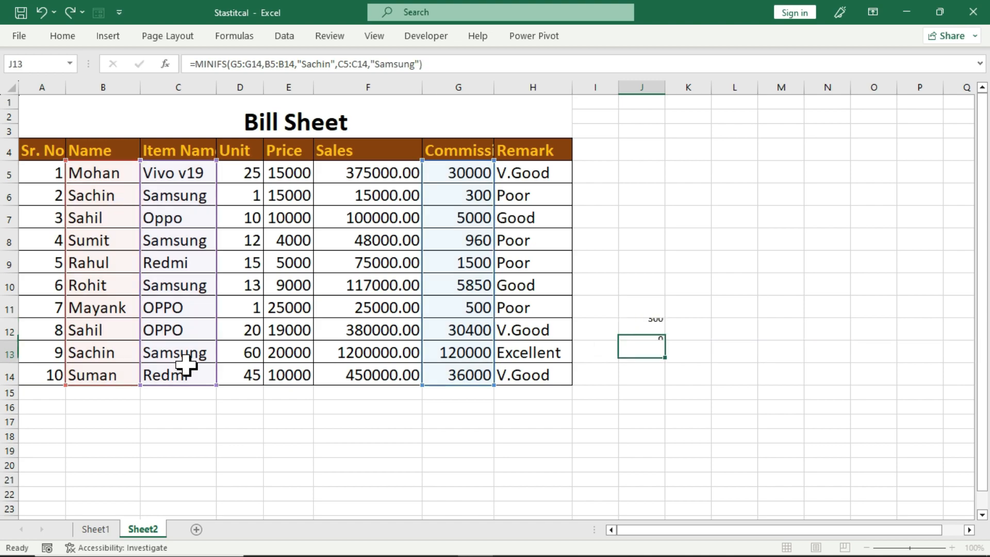
pyautogui.press('Up')
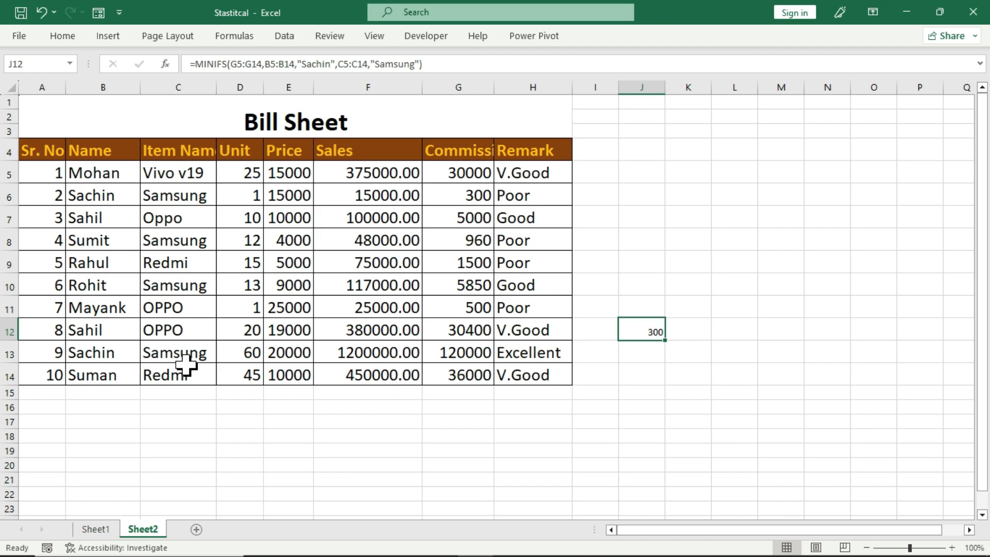
# Compare the Commission values of the two matching rows, 6 and 13, with the MINIFS result.
pyautogui.click(477, 198)
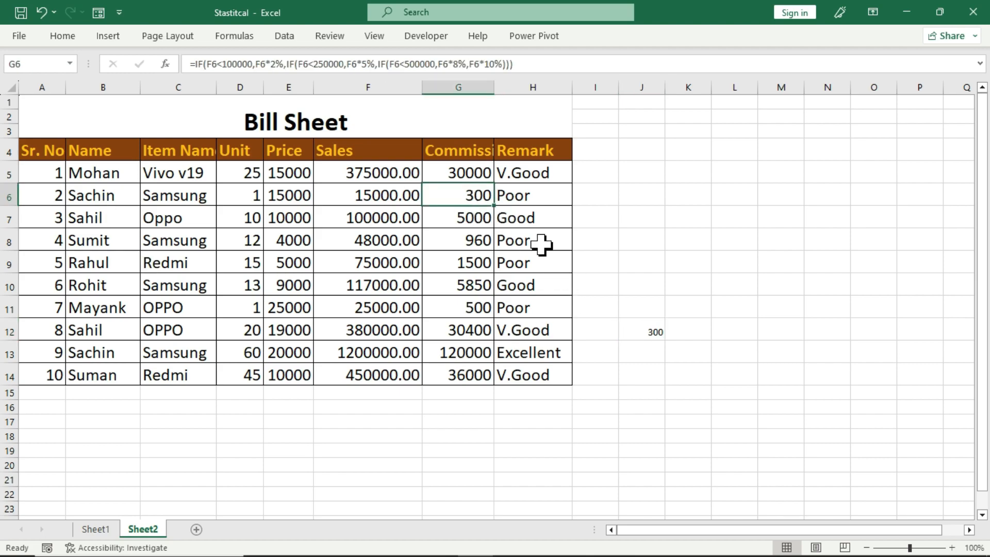
pyautogui.click(460, 354)
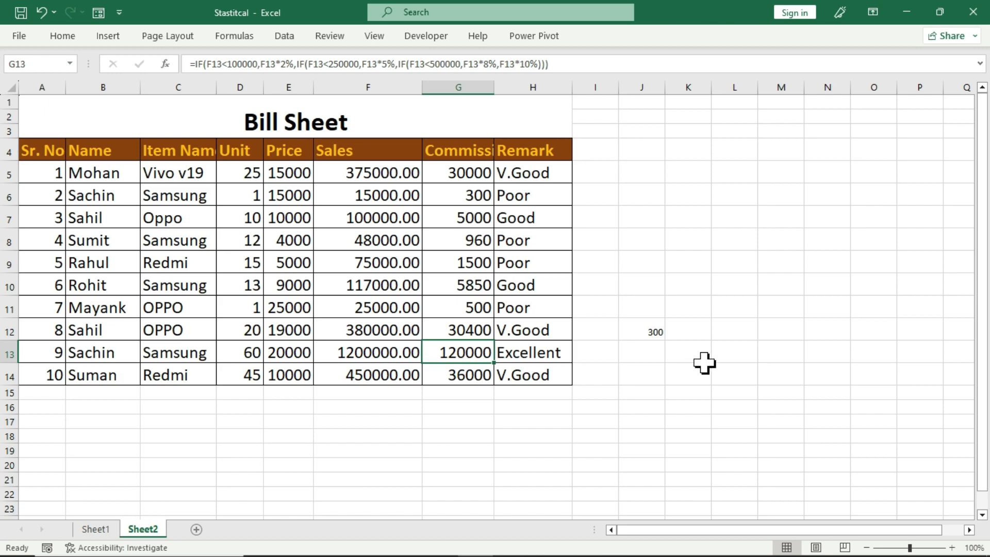
pyautogui.click(477, 197)
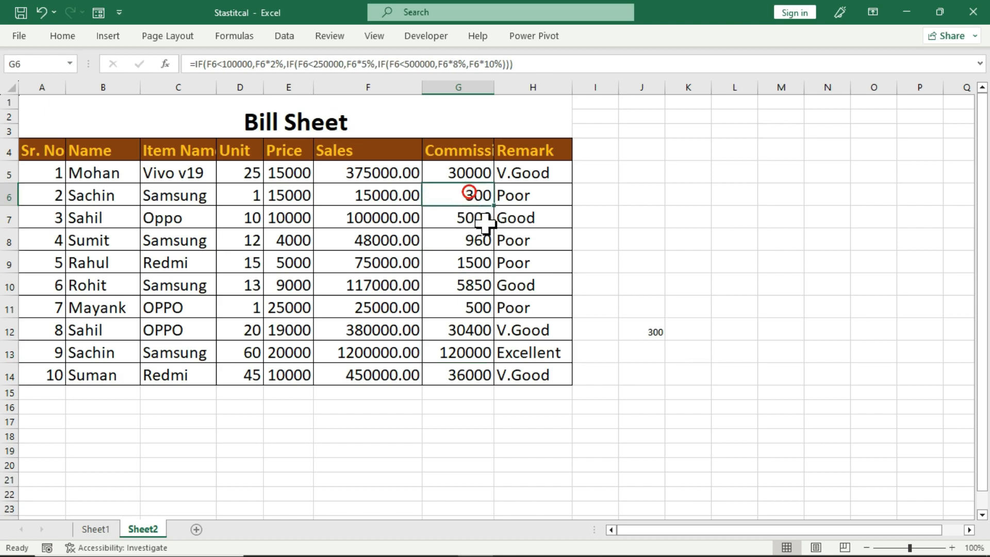
# Clear the MINIFS formula from J12.
pyautogui.click(660, 330)
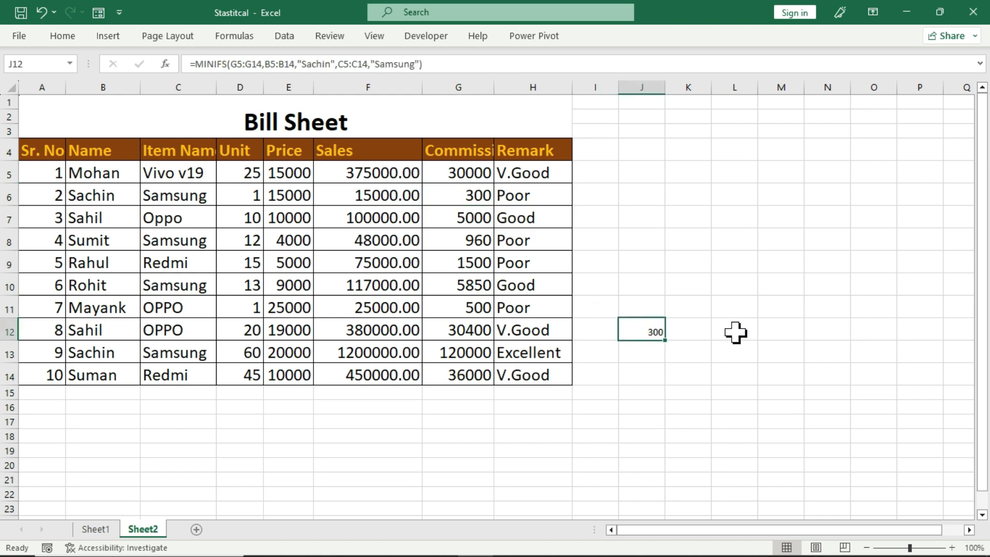
pyautogui.press('Delete')
pyautogui.click(679, 264)
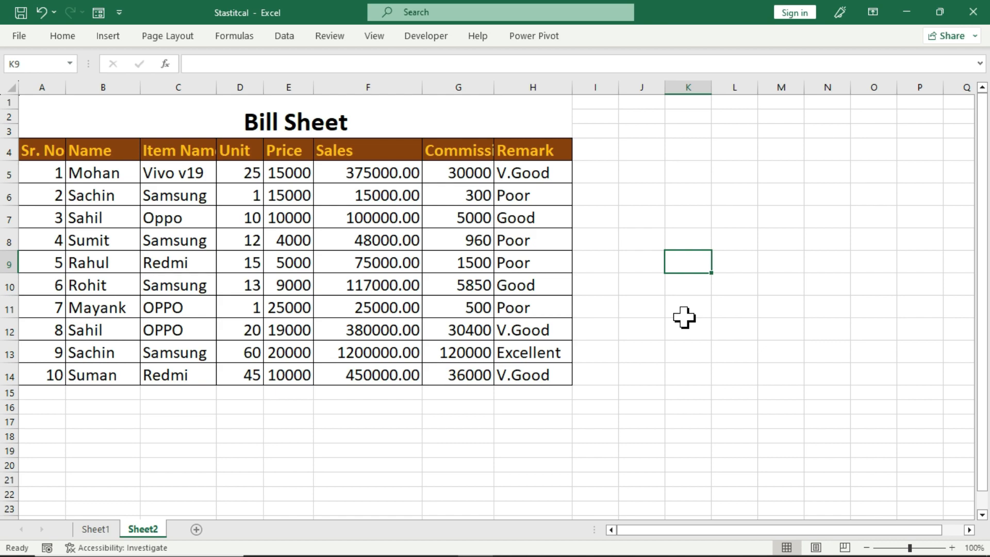
# Enter the sample values 0.23, 0.56, 0.6, 0.45 and 0.5 in L10:L14.
pyautogui.click(726, 287)
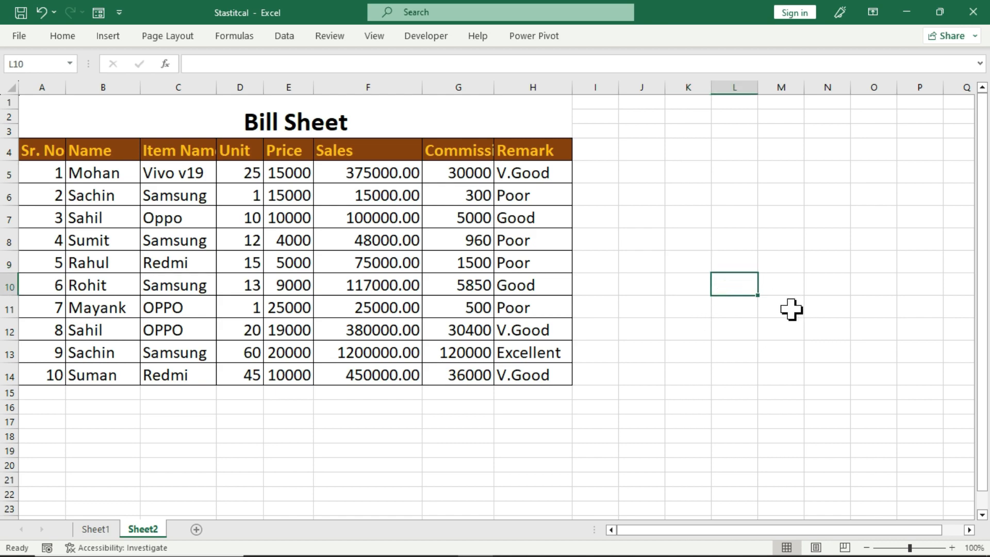
pyautogui.write('.23')
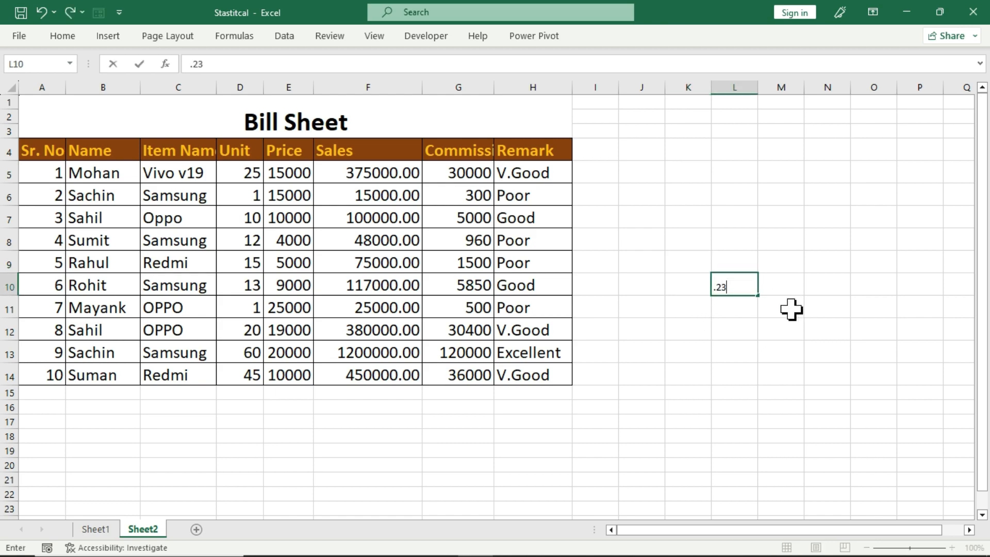
pyautogui.press('Return')
pyautogui.write('.56')
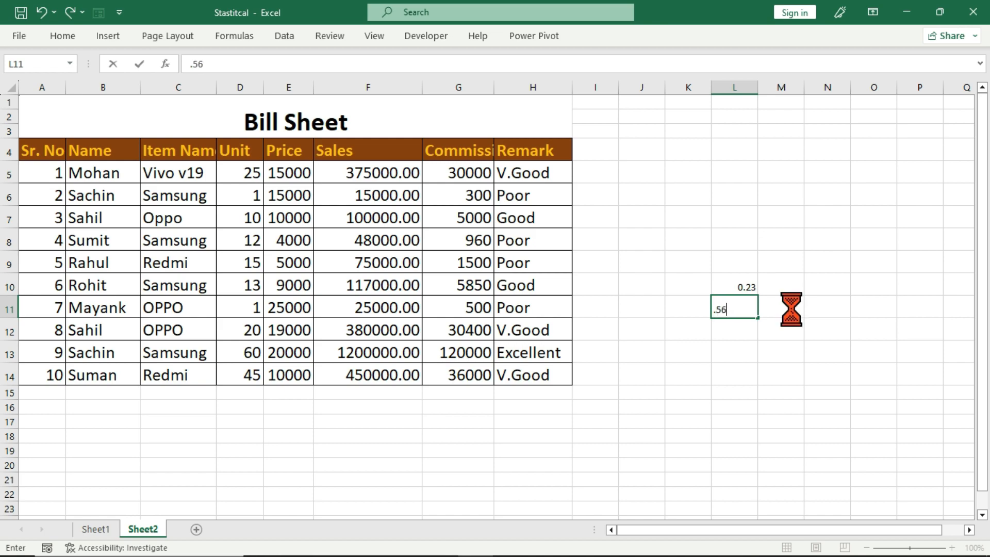
pyautogui.press('Return')
pyautogui.write('.6')
pyautogui.press('Return')
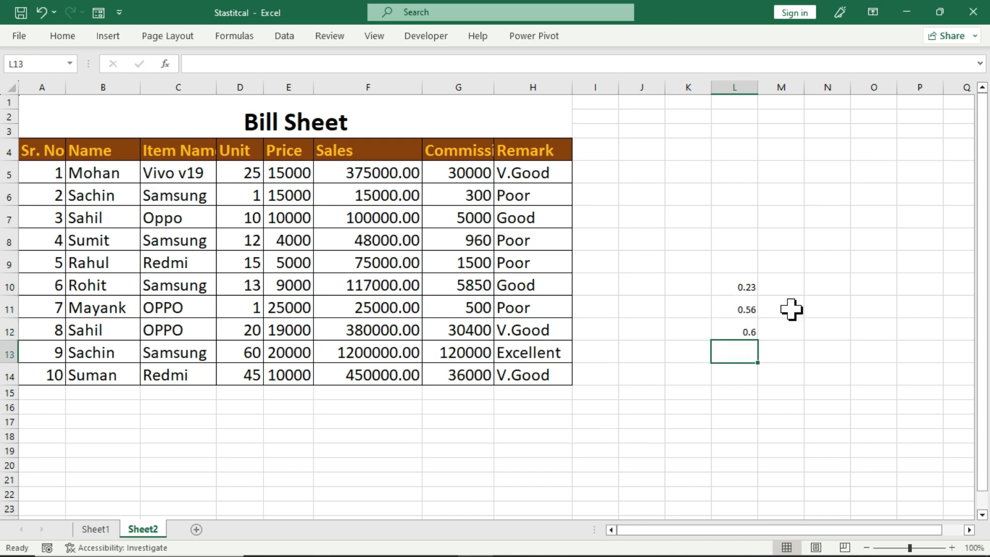
pyautogui.write('.45')
pyautogui.press('Return')
pyautogui.write('.5')
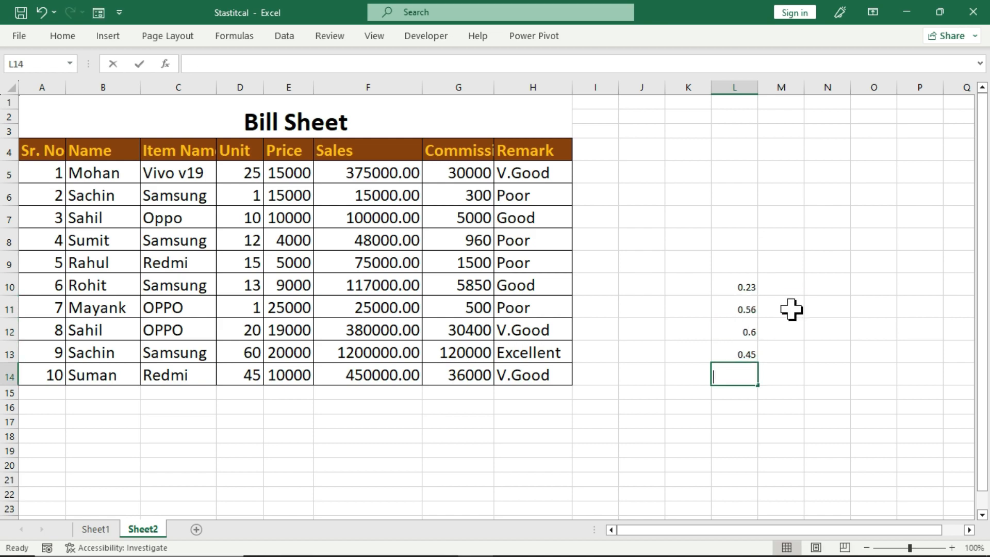
pyautogui.press('Return')
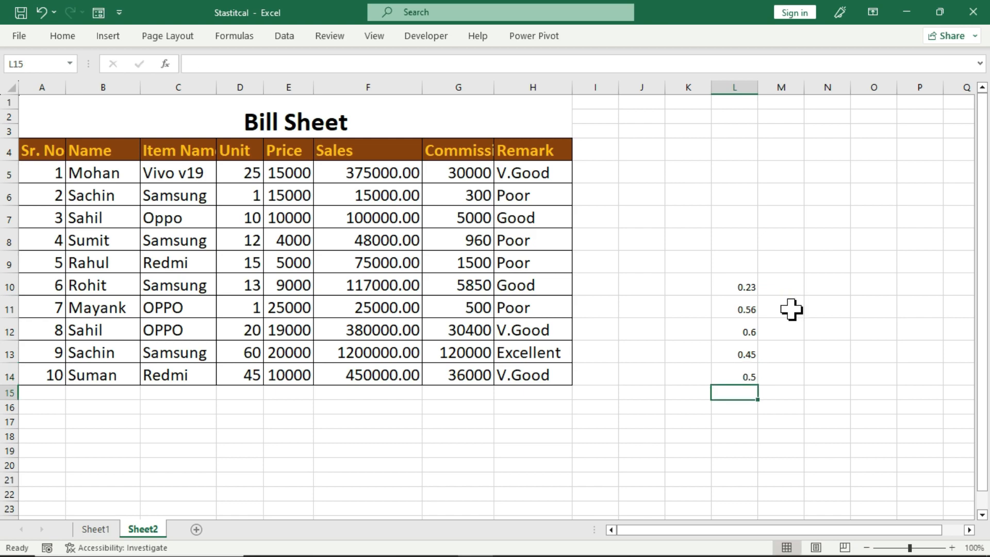
# Enter a MAX formula in L15 over the sample values L10:L14 and select M15.
pyautogui.write('=max')
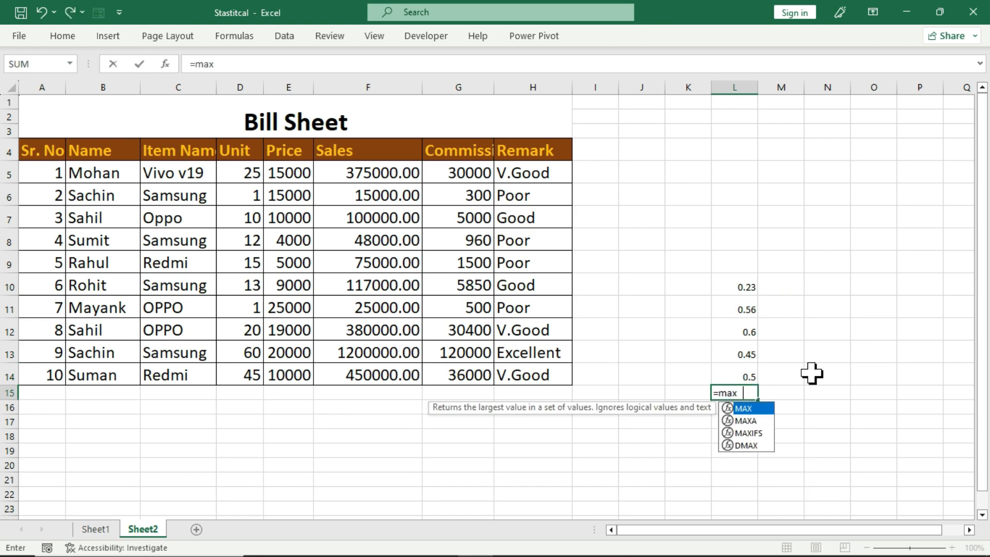
pyautogui.press('Tab')
pyautogui.moveTo(736, 288); pyautogui.dragTo(733, 367)
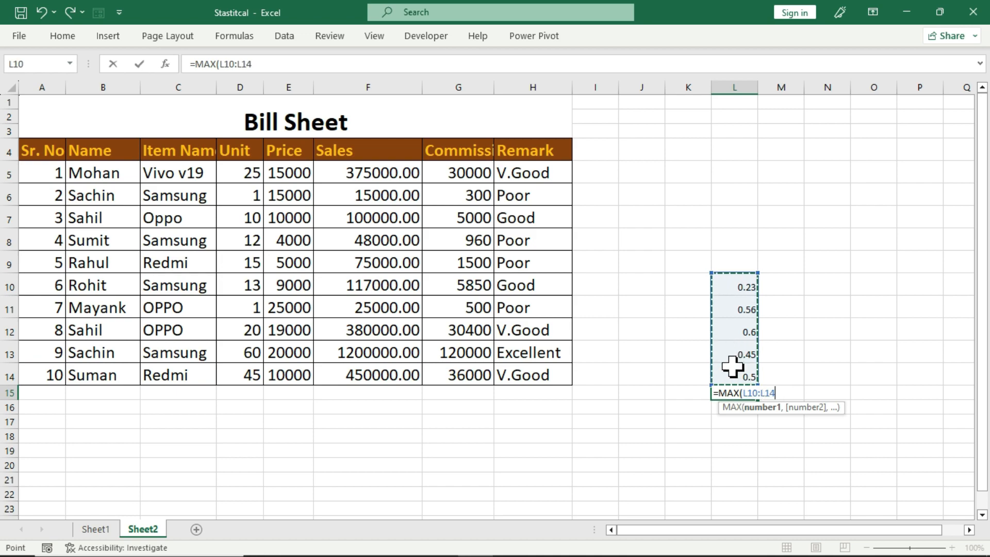
pyautogui.press('Return')
pyautogui.press('Up')
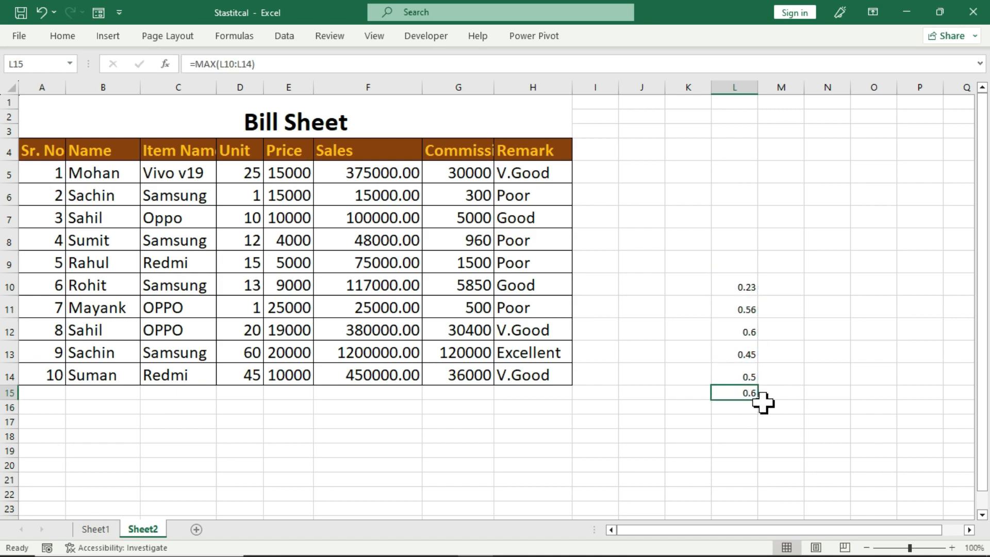
pyautogui.click(784, 397)
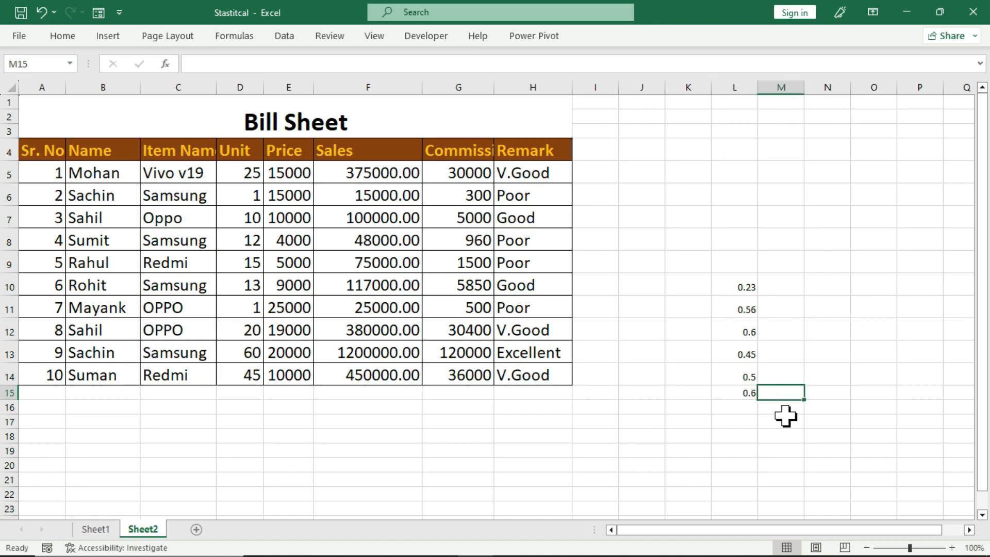
# Enter a MAXA formula in K15 over the sample values L10:L14 and compare it with the MAX formula in L15.
pyautogui.click(698, 394)
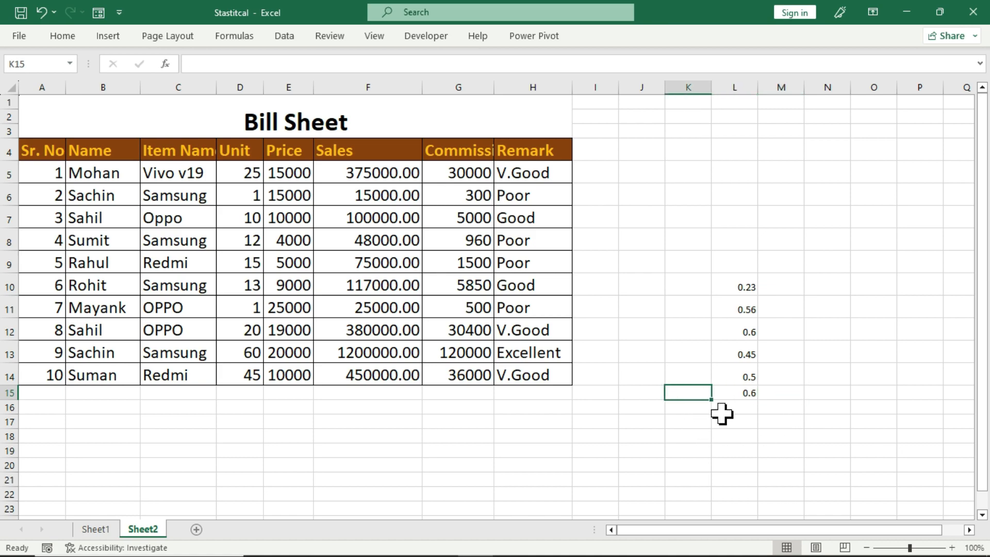
pyautogui.write('=maxa')
pyautogui.press('Tab')
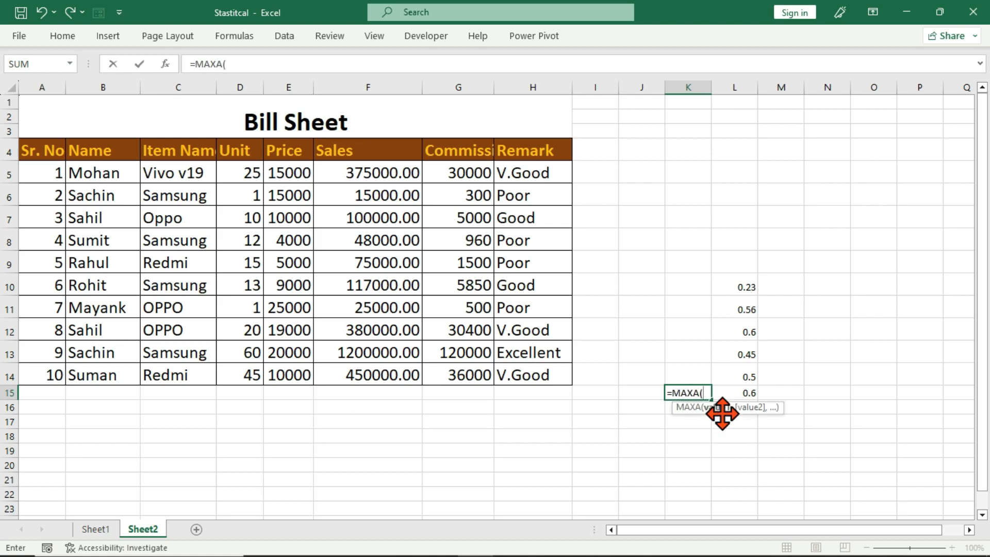
pyautogui.moveTo(736, 287); pyautogui.dragTo(739, 369)
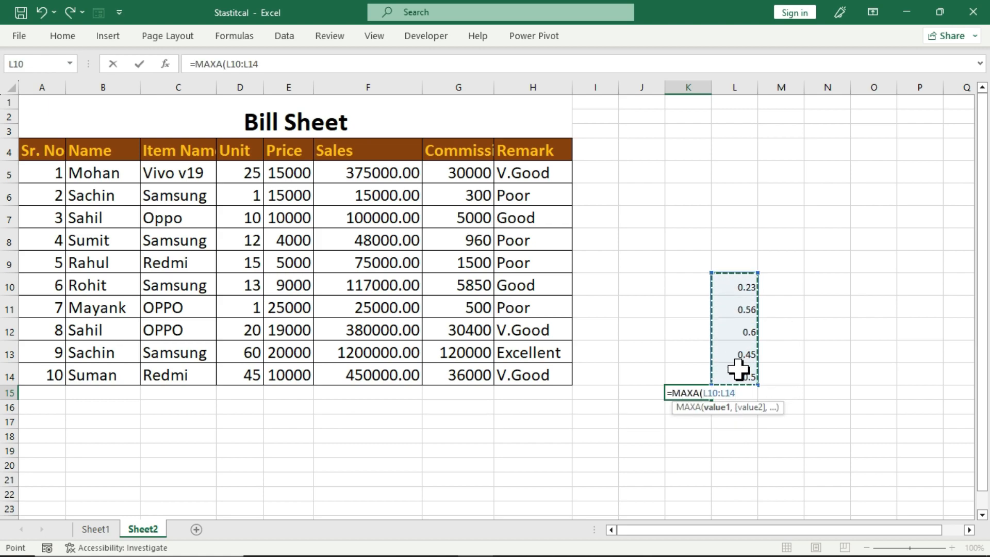
pyautogui.write(')')
pyautogui.press('Return')
pyautogui.press('Up')
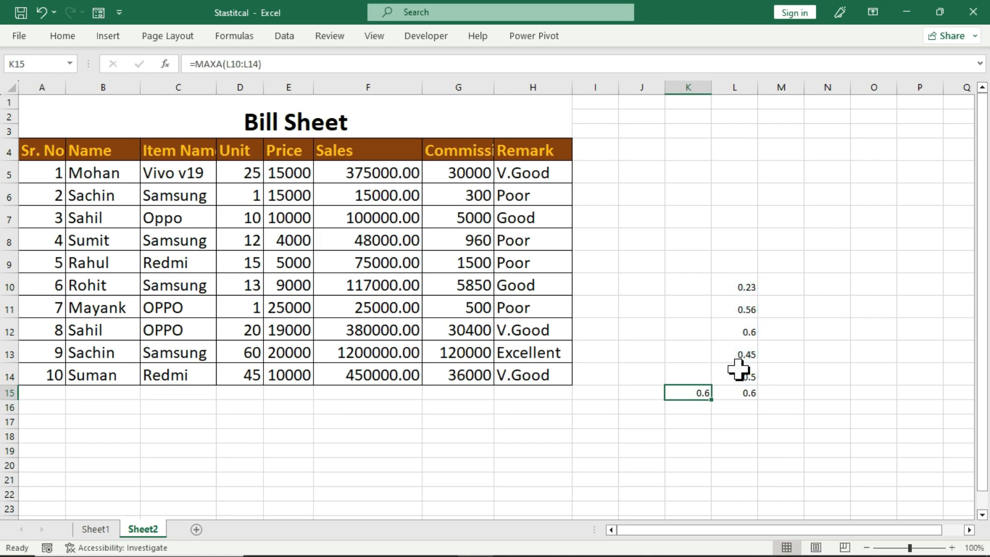
pyautogui.press('Right')
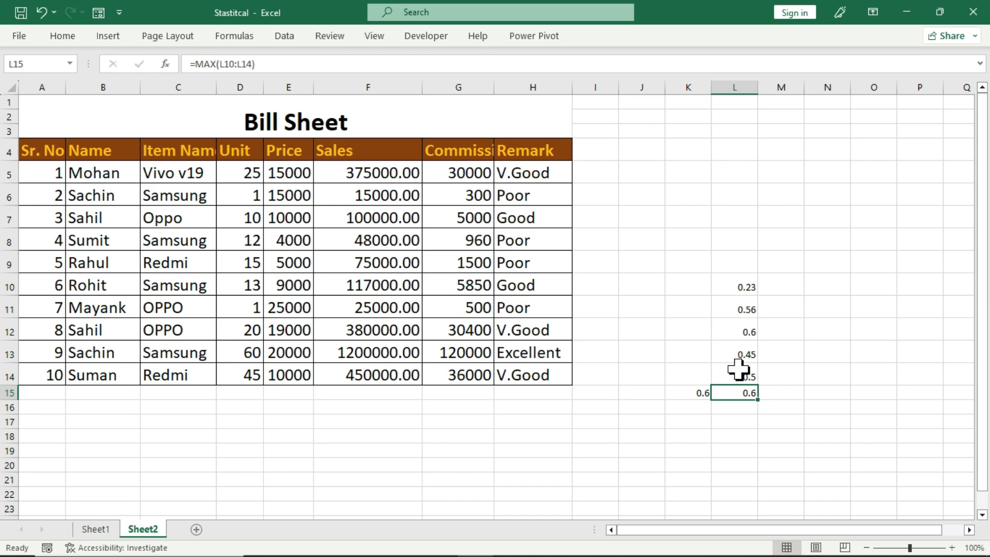
pyautogui.press('Left')
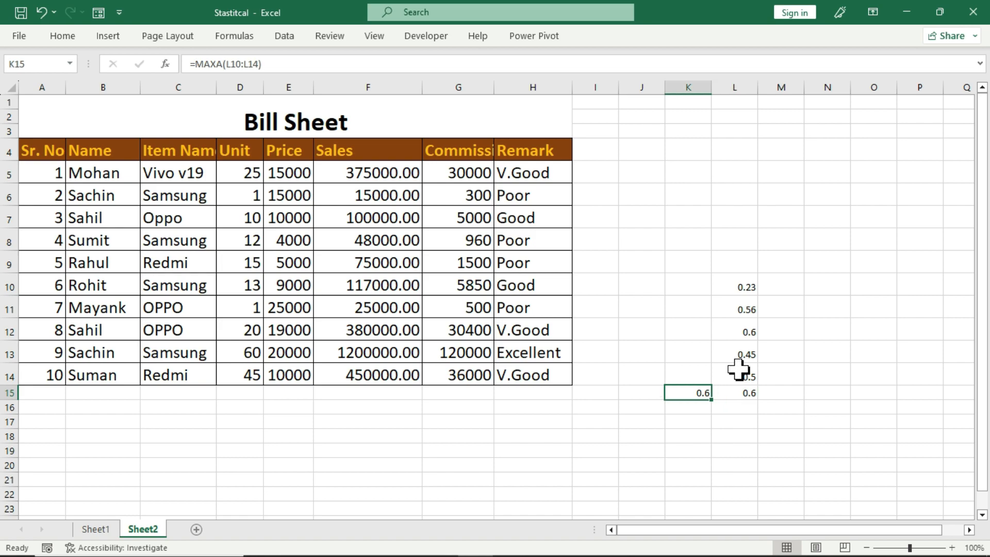
# Clear the formulas from K15:L15 and replace the sample value in L12 with a person's first name as text.
pyautogui.hotkey('shift', 'Right')
pyautogui.press('Delete')
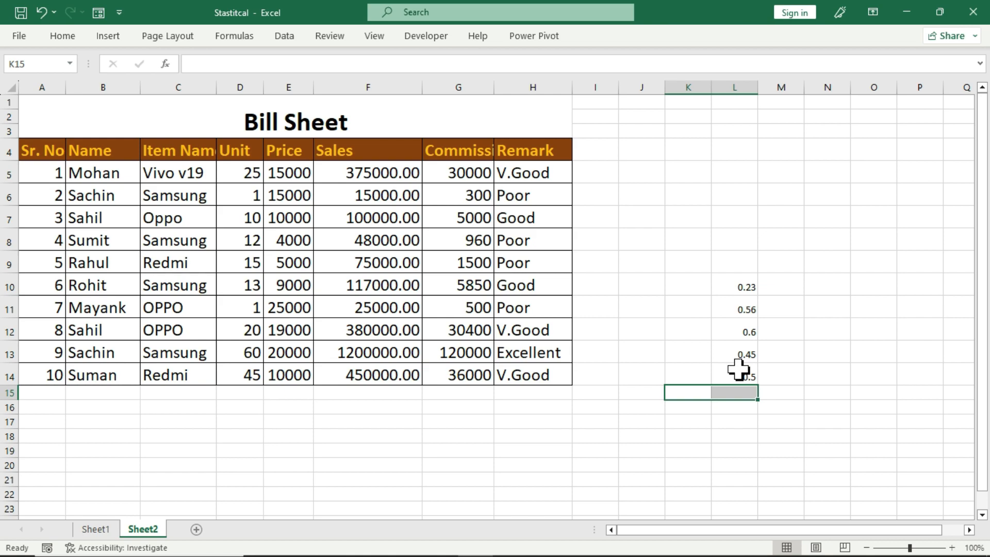
pyautogui.click(735, 333)
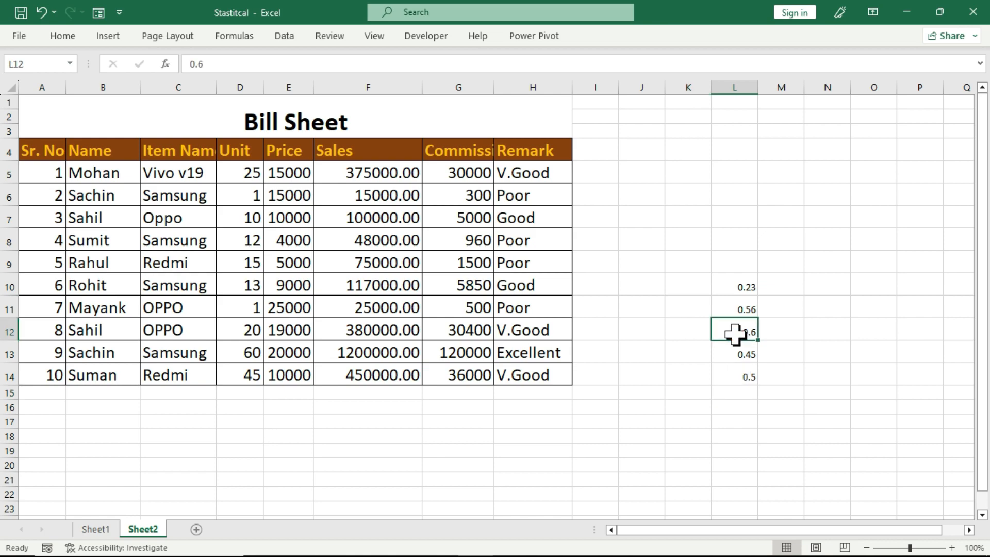
pyautogui.write('Mohan')
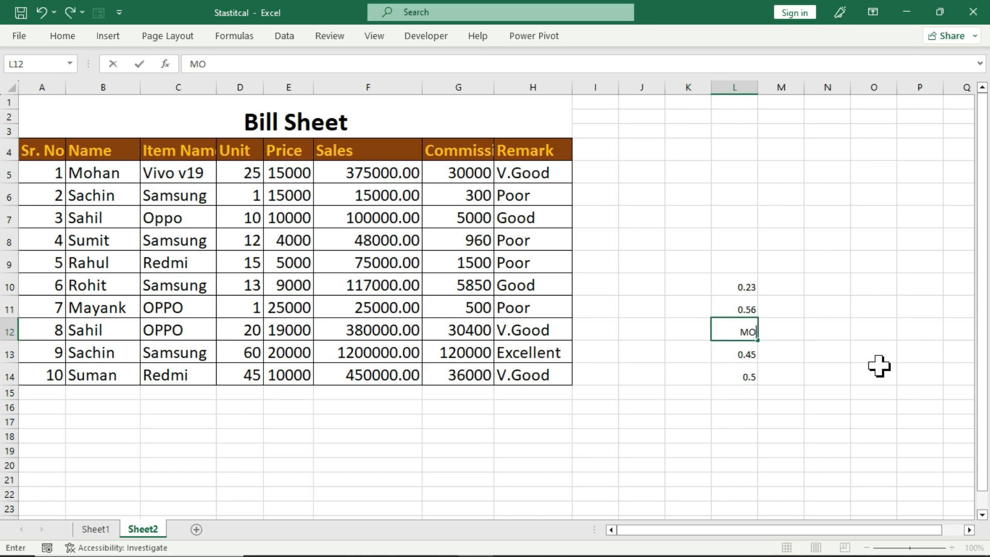
pyautogui.press('Return')
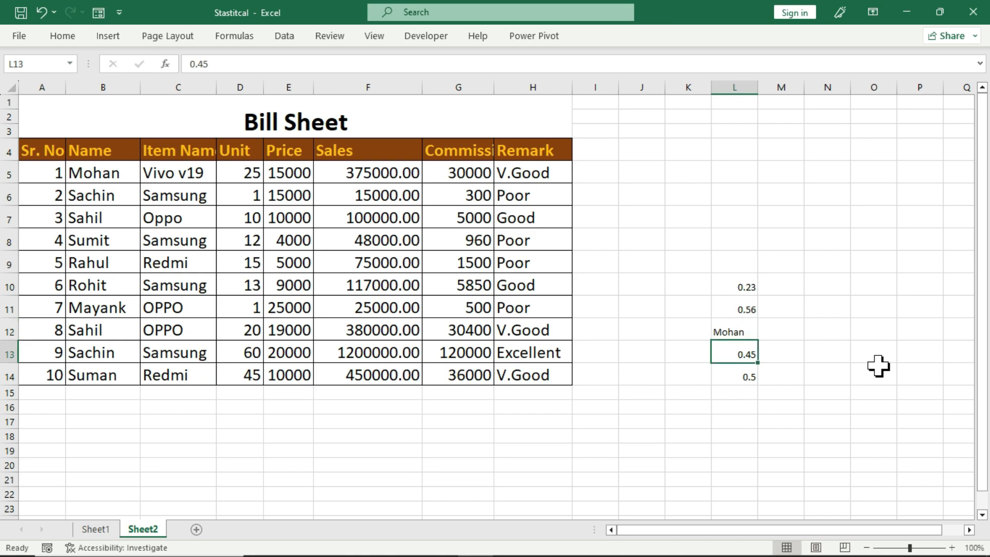
# Try a MAXA formula in L16 over L10:L14 with the text entry included, and undo it.
pyautogui.press('Down')
pyautogui.press('Down')
pyautogui.press('Down')
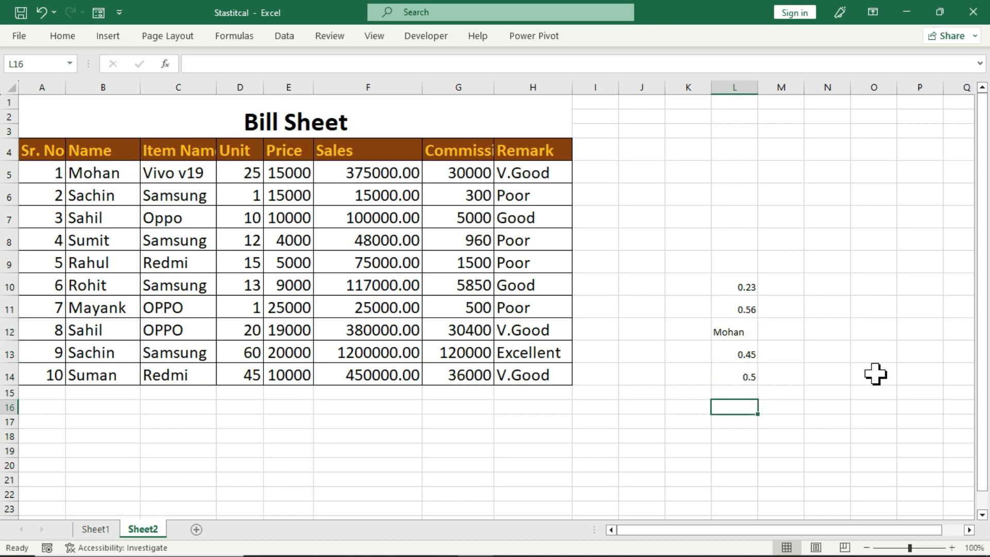
pyautogui.write('=max')
pyautogui.press('Tab')
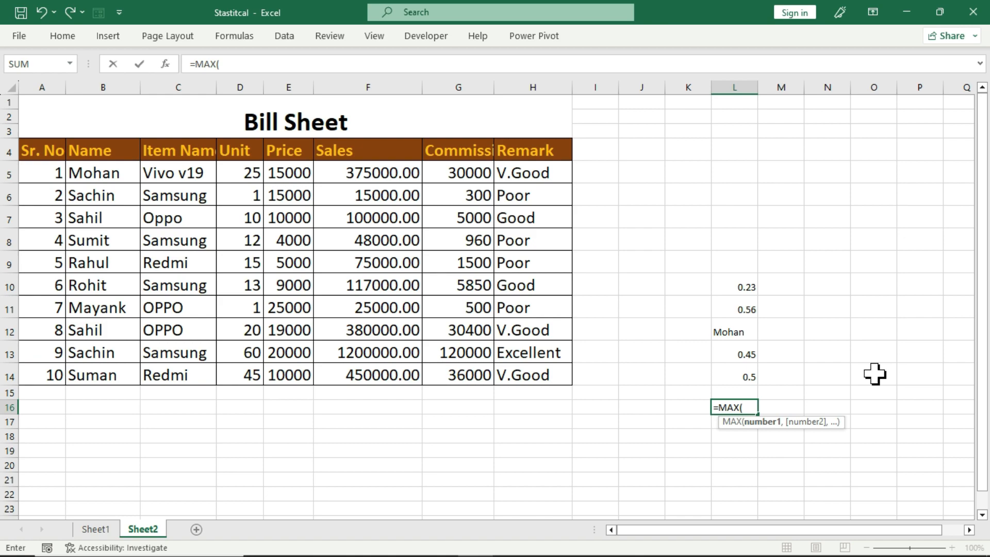
pyautogui.press('BackSpace')
pyautogui.write('a')
pyautogui.press('Tab')
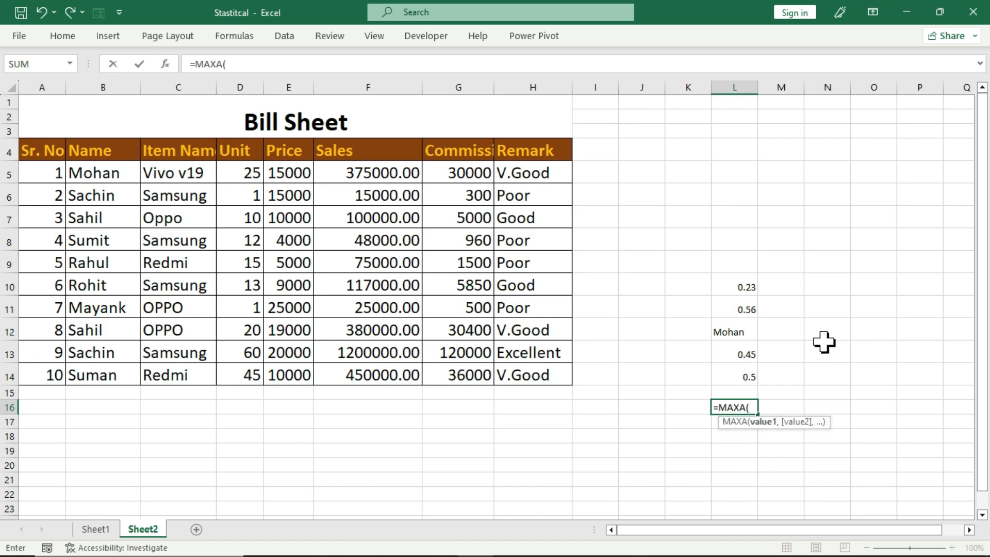
pyautogui.moveTo(742, 286); pyautogui.dragTo(737, 377)
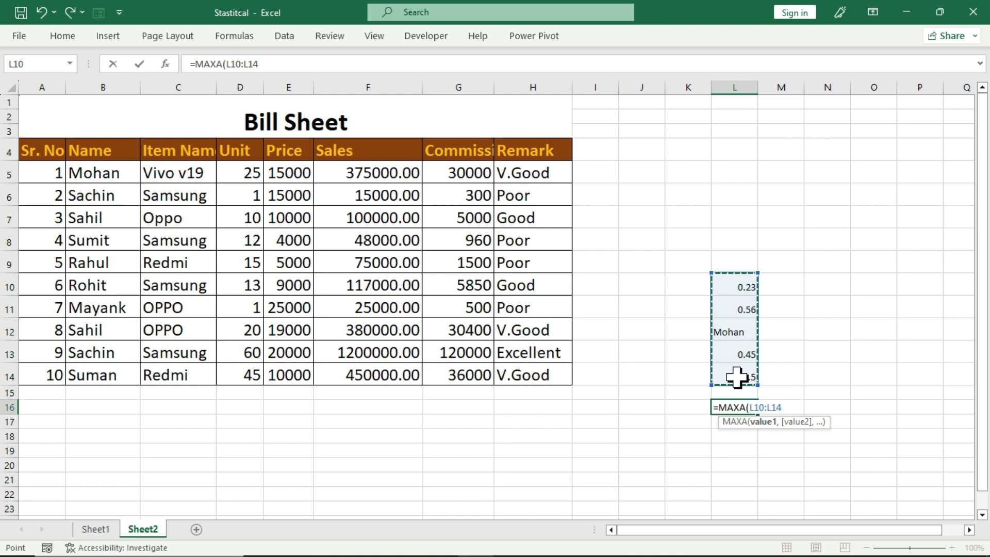
pyautogui.press('Return')
pyautogui.press('Up')
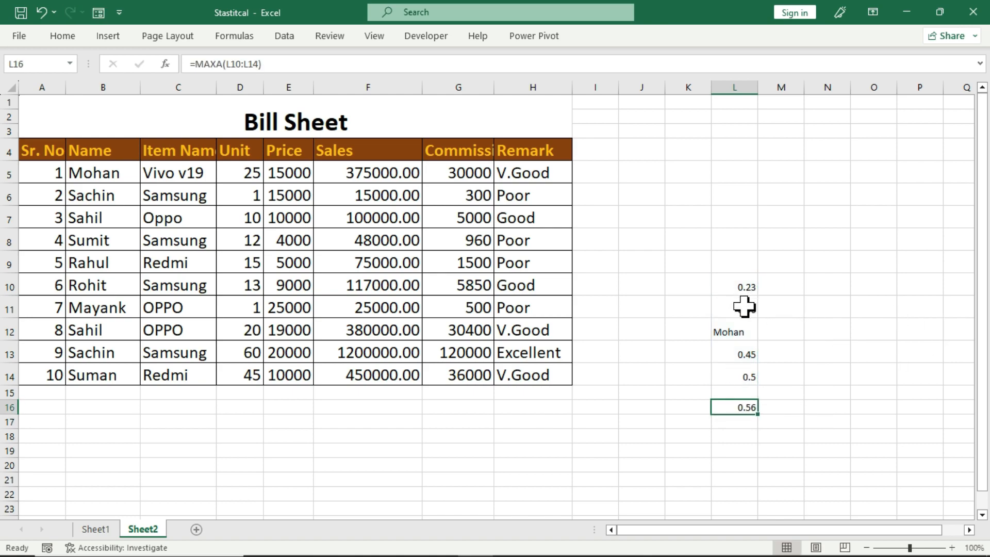
pyautogui.hotkey('ctrl', 'z')
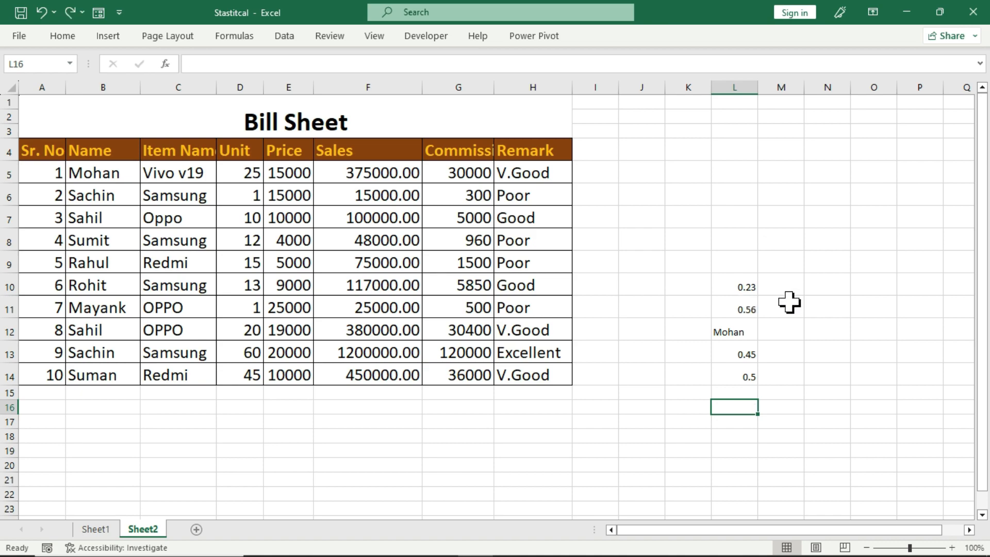
# Add the sample values 0.5 in L9, 0.9 in L8 and TRUE in L7.
pyautogui.click(745, 265)
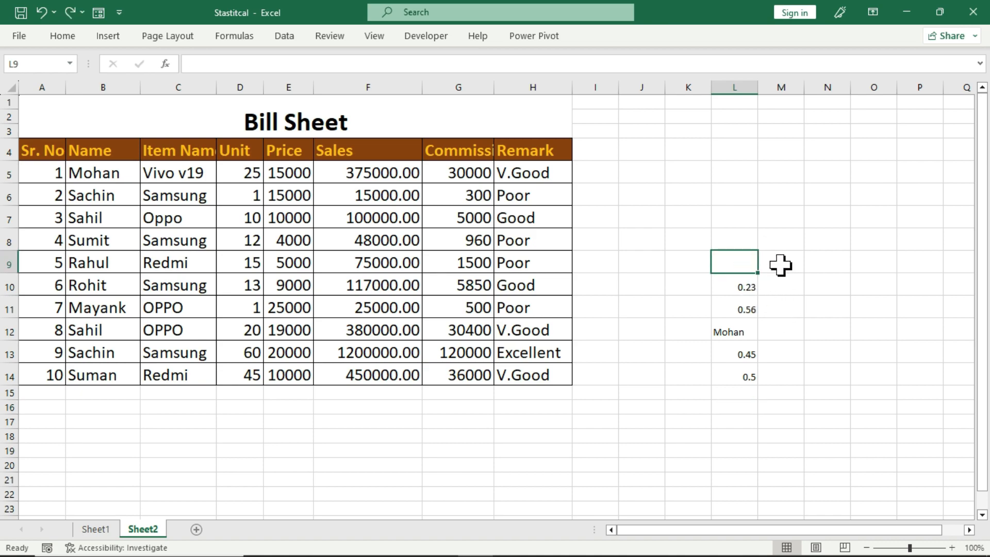
pyautogui.write('.5')
pyautogui.press('Up')
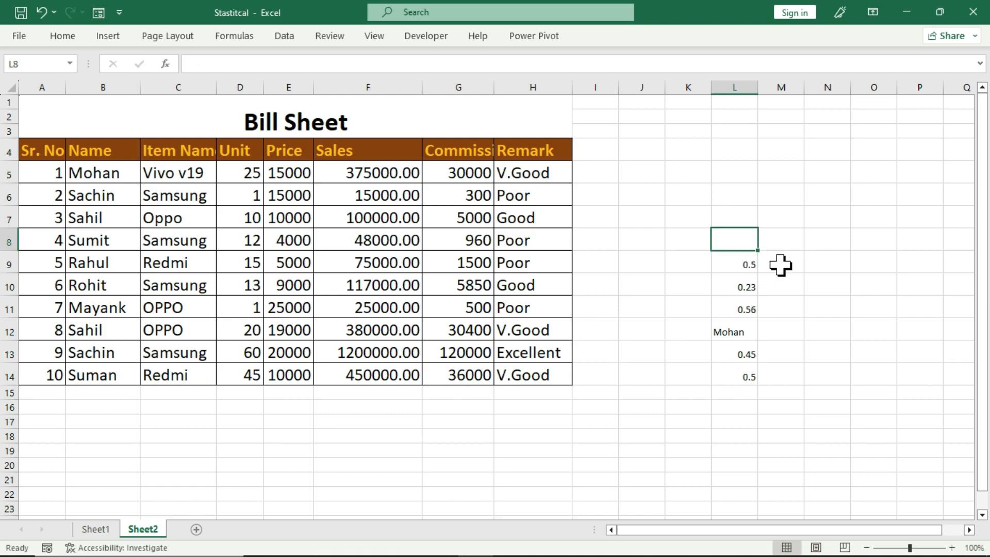
pyautogui.write('.9')
pyautogui.press('Up')
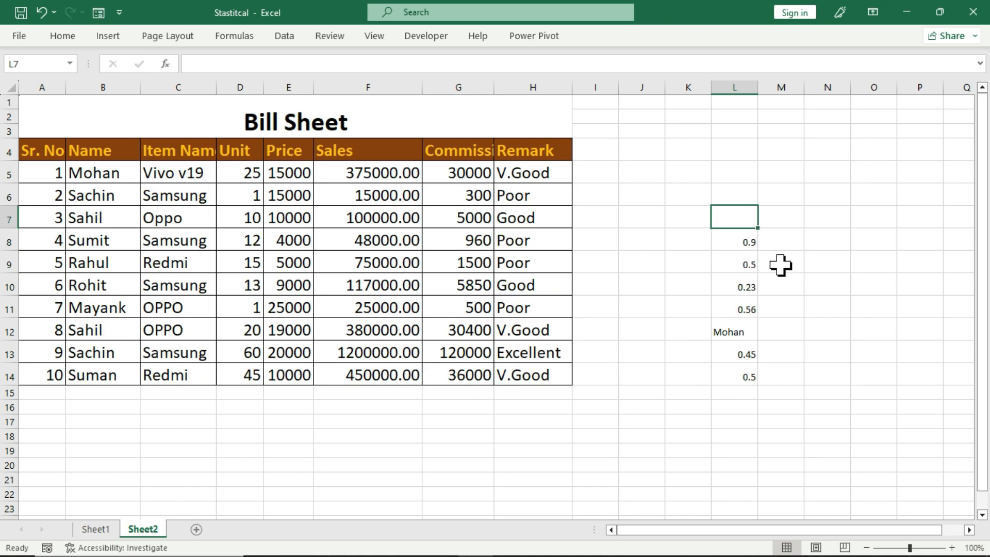
pyautogui.write('Tru')
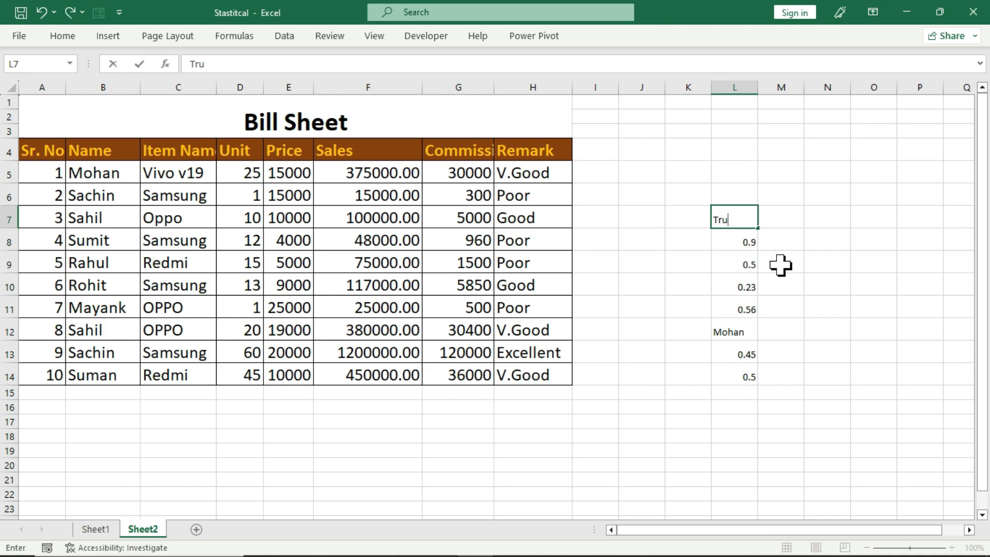
pyautogui.write('e')
pyautogui.press('Return')
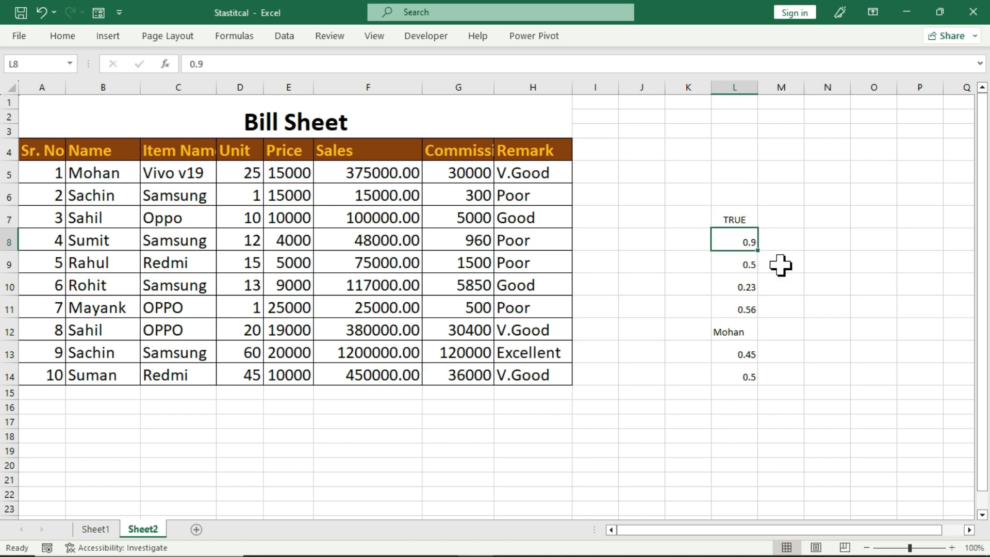
# Enter the sample value 0.65 in L6 above the TRUE entry.
pyautogui.press('Up')
pyautogui.press('Up')
pyautogui.write('45')
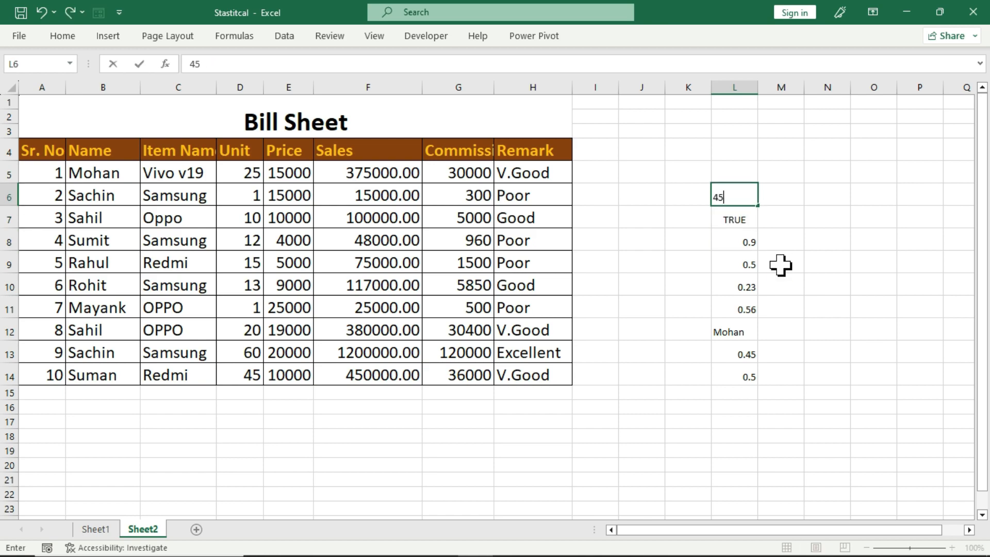
pyautogui.press('BackSpace')
pyautogui.press('BackSpace')
pyautogui.write('.65')
pyautogui.press('Return')
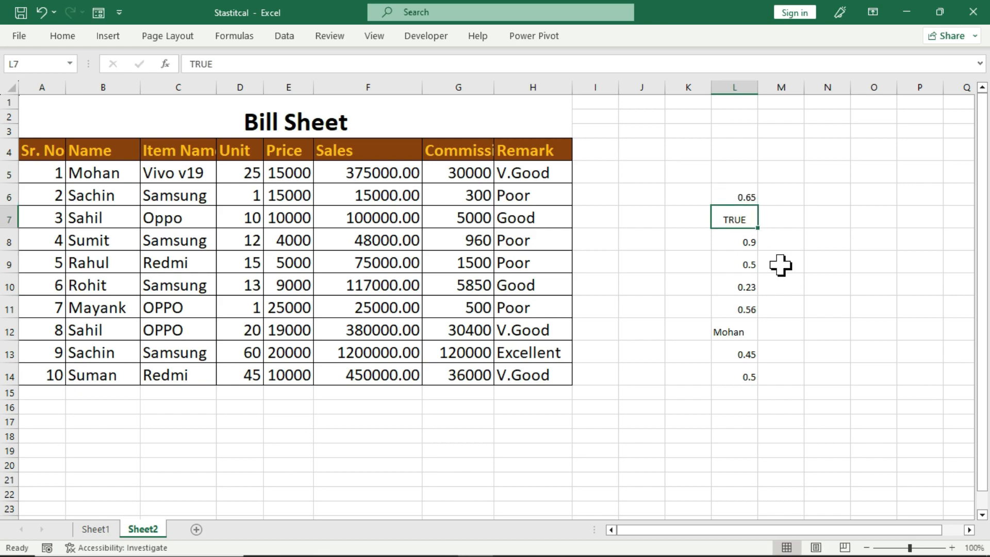
# Enter a MAXA formula in L16 over the mixed sample values L6:L14.
pyautogui.click(738, 407)
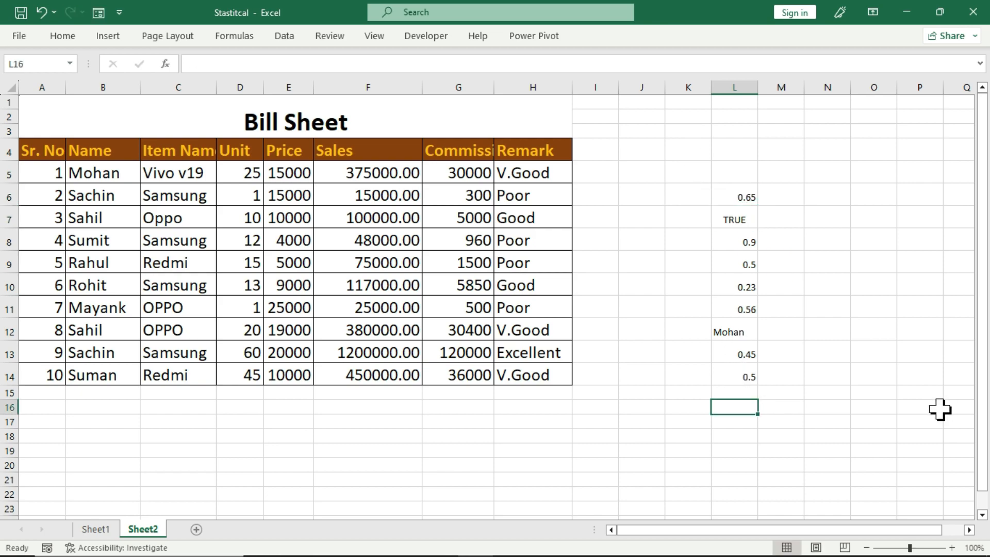
pyautogui.write('=max')
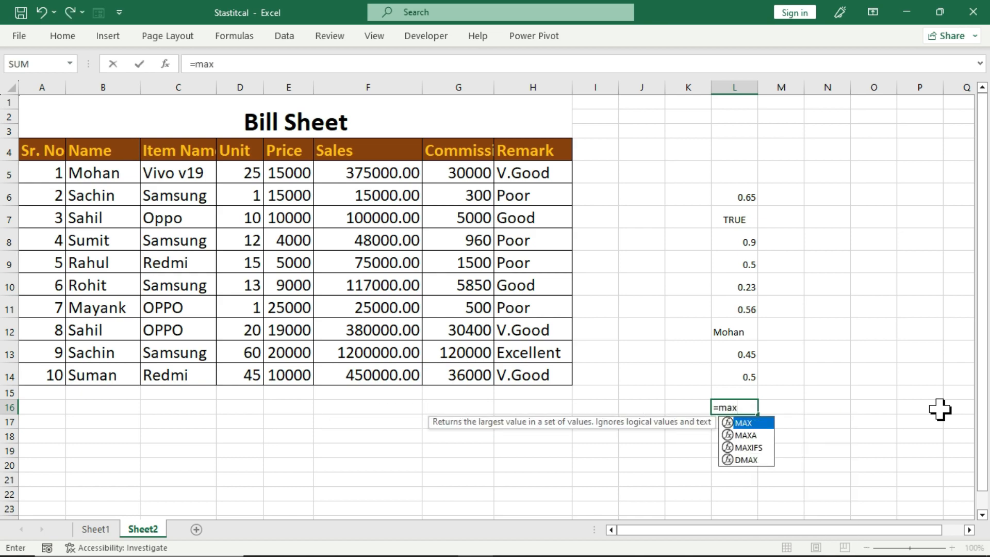
pyautogui.press('Down')
pyautogui.press('Tab')
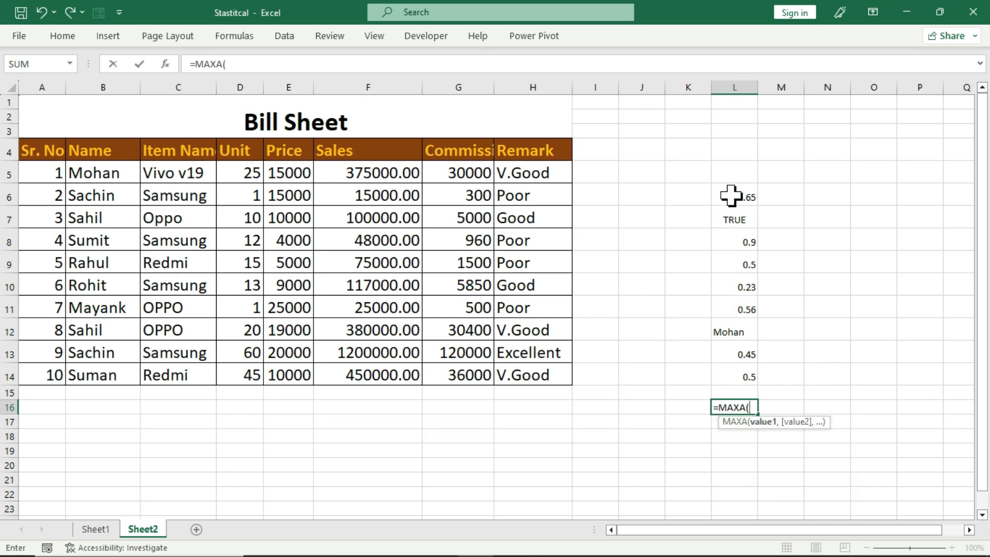
pyautogui.moveTo(732, 197); pyautogui.dragTo(743, 372)
pyautogui.write(')')
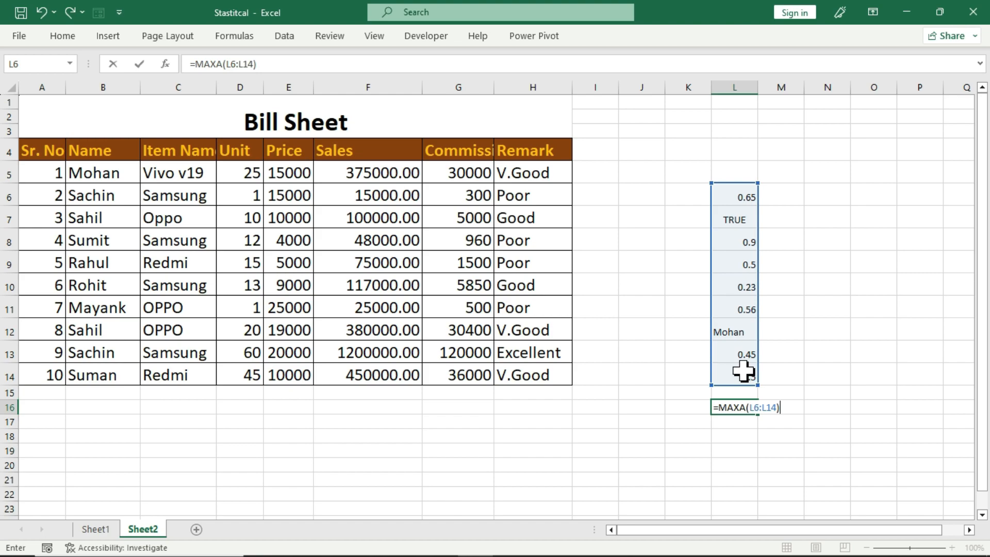
pyautogui.press('Return')
pyautogui.click(726, 407)
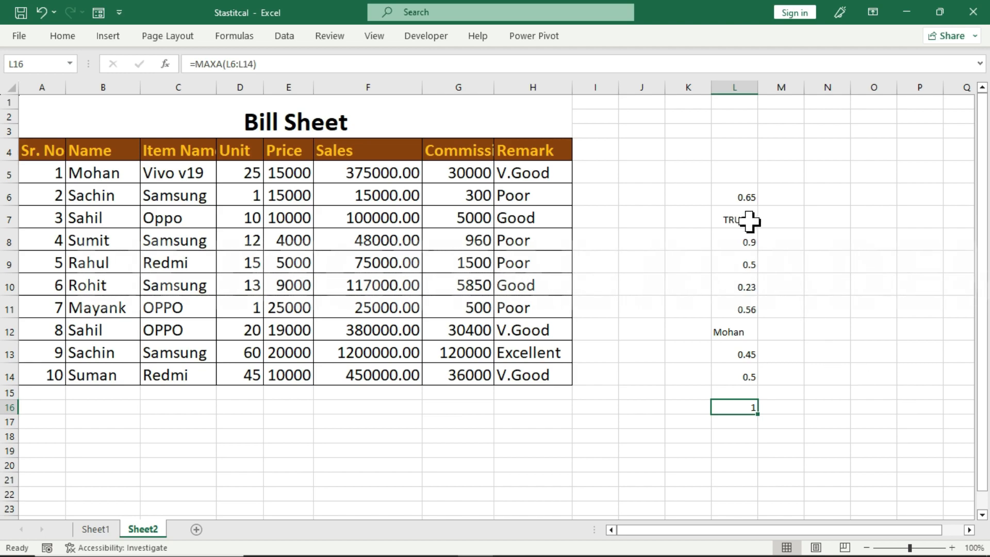
# Compare the sample values L6:L14, especially the TRUE entry in L7, with the MAXA result in L16.
pyautogui.moveTo(743, 196); pyautogui.dragTo(736, 373)
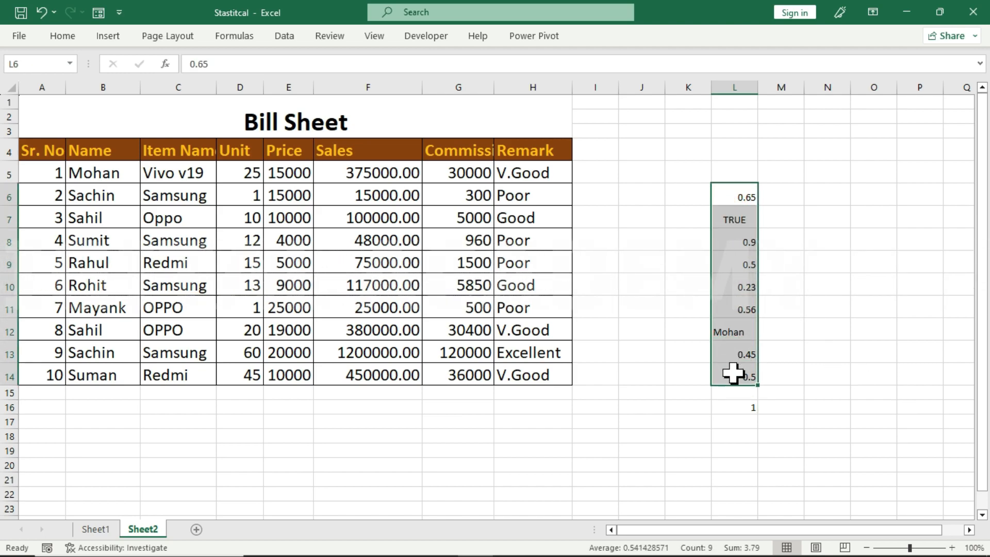
pyautogui.click(739, 410)
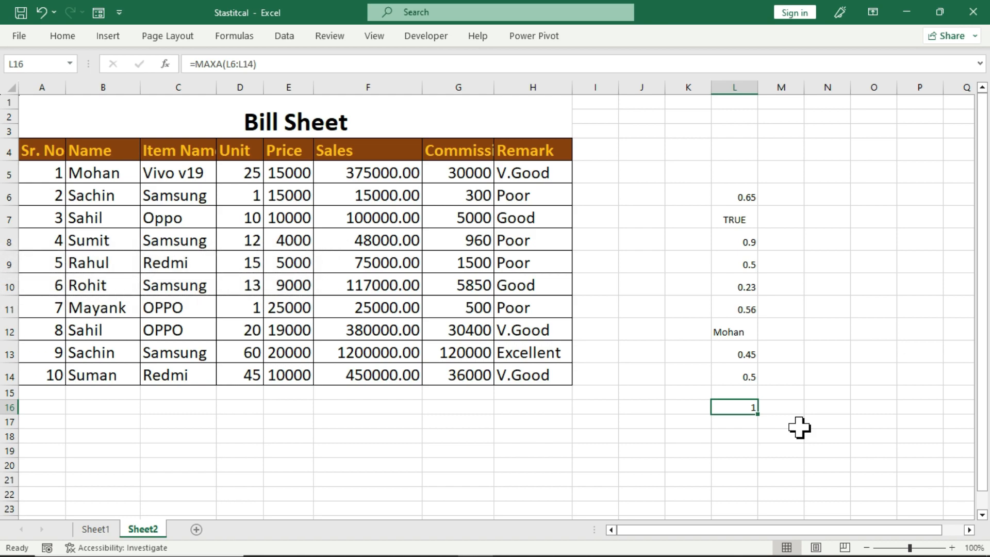
pyautogui.click(732, 226)
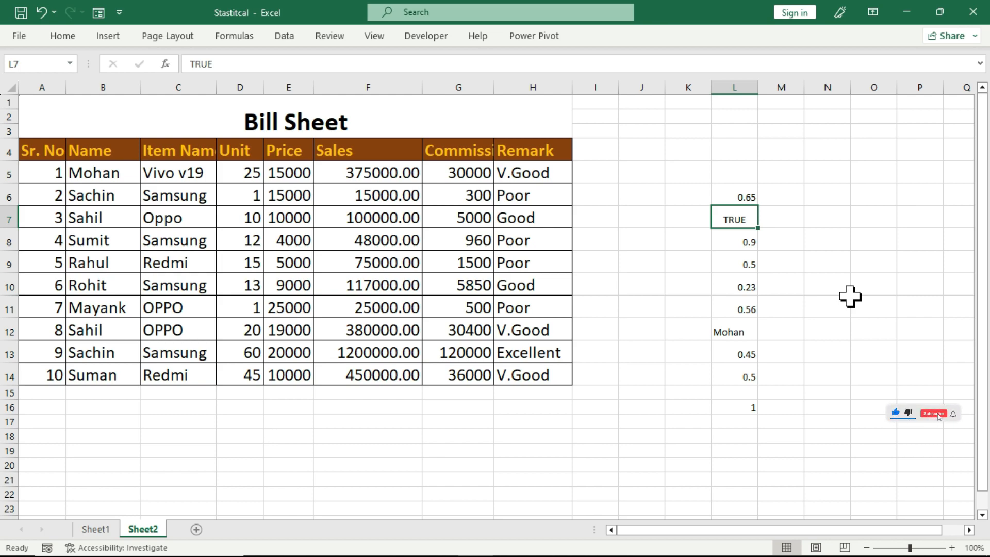
pyautogui.click(748, 408)
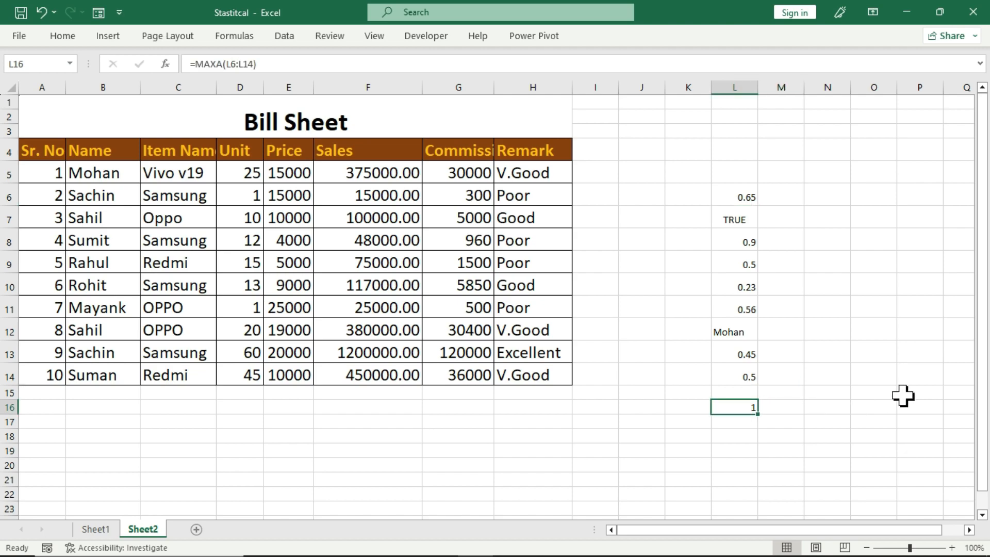
# Enter a MINA formula in K16 over the mixed sample values L6:L14.
pyautogui.click(743, 433)
pyautogui.click(691, 405)
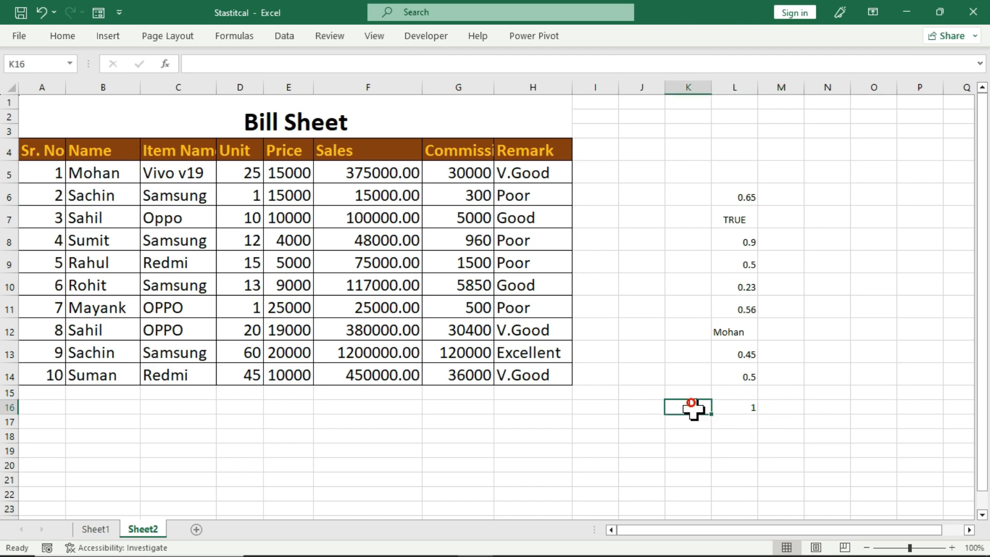
pyautogui.write('=mi')
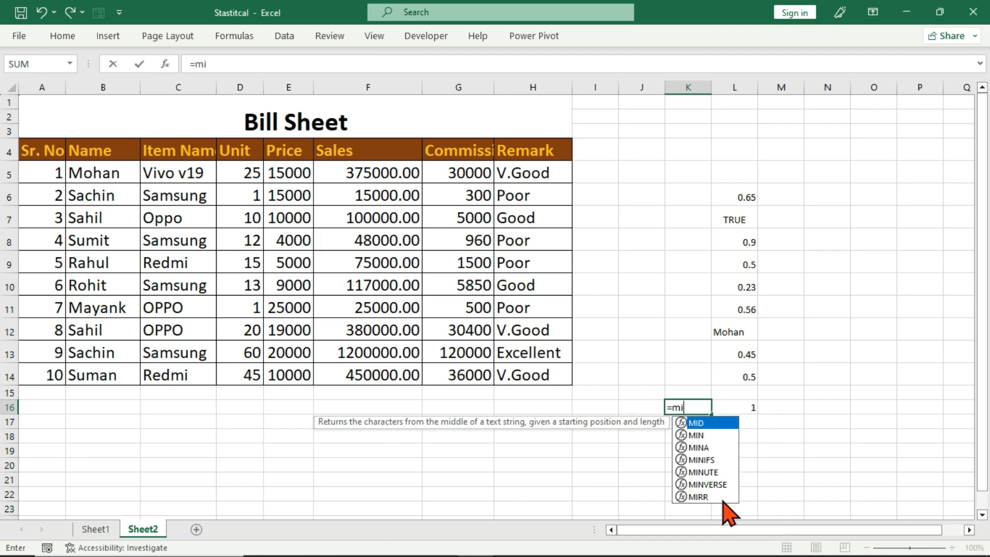
pyautogui.write('n')
pyautogui.press('Down')
pyautogui.press('Tab')
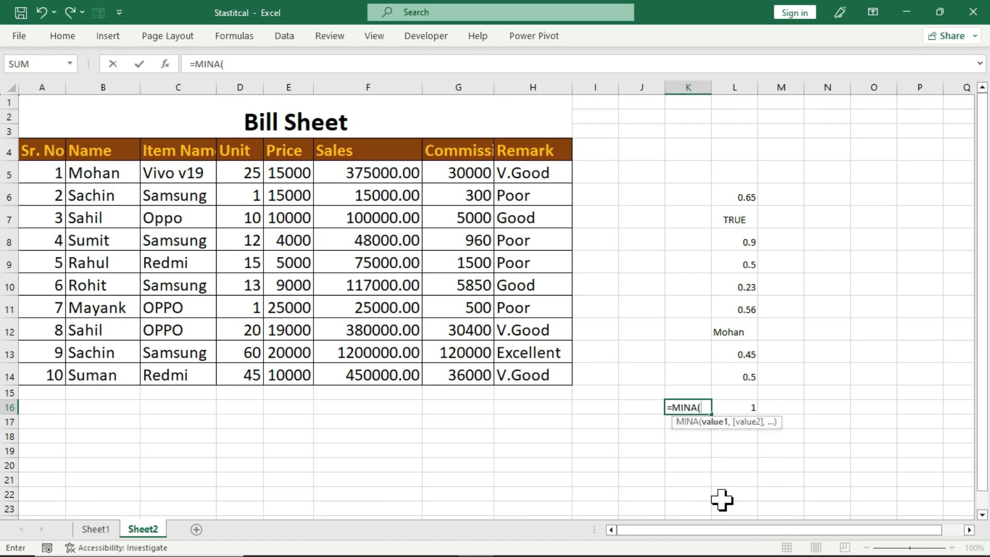
pyautogui.moveTo(737, 193); pyautogui.dragTo(730, 373)
pyautogui.write(')')
pyautogui.press('Return')
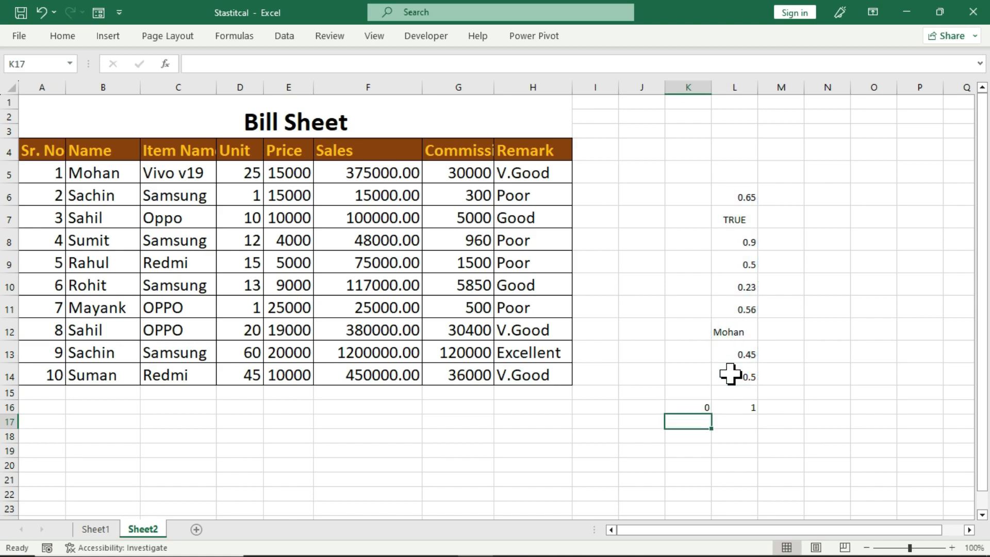
pyautogui.press('Up')
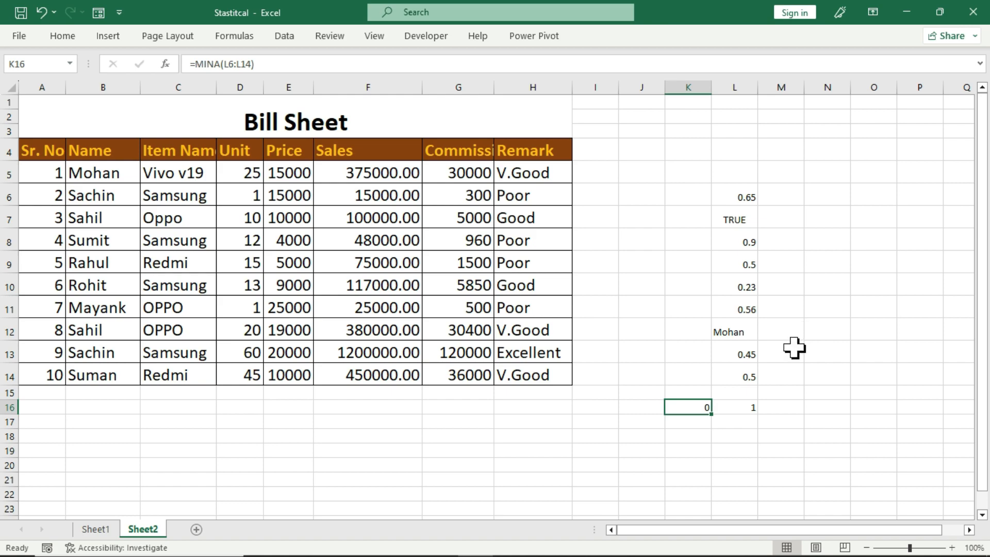
# Compare the text entry in L12 with the MINA result in K16 and return to the function list on Sheet1.
pyautogui.click(743, 332)
pyautogui.click(690, 408)
pyautogui.click(89, 531)
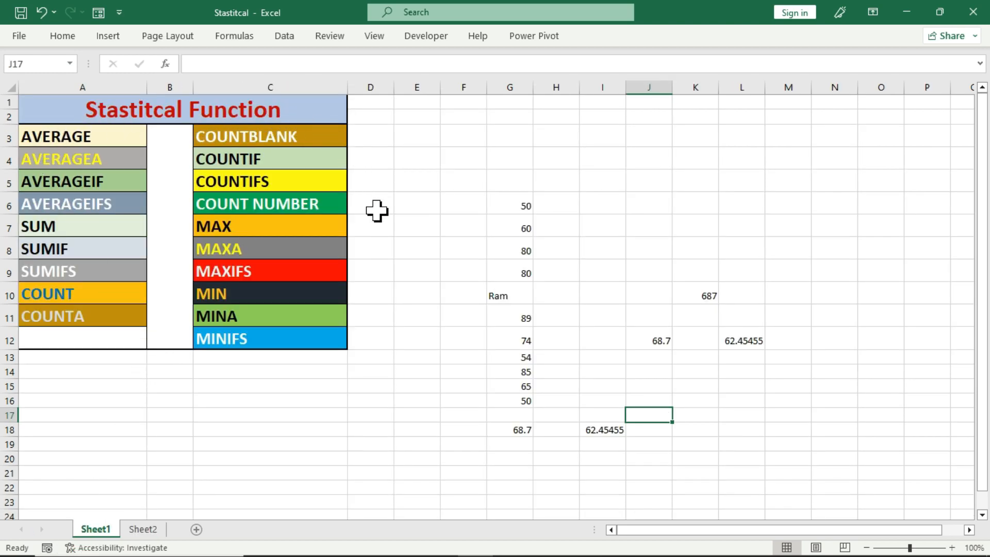
pyautogui.click(464, 207)
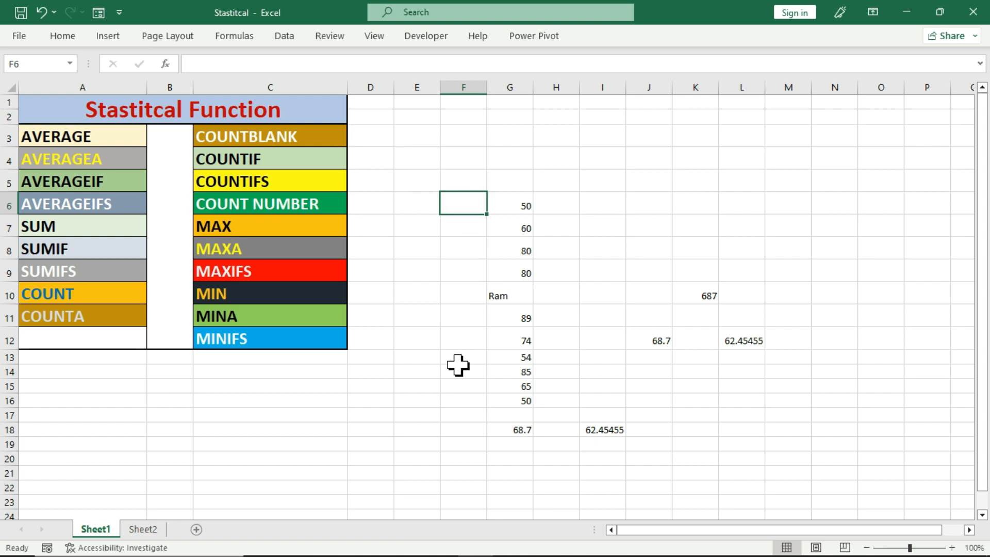